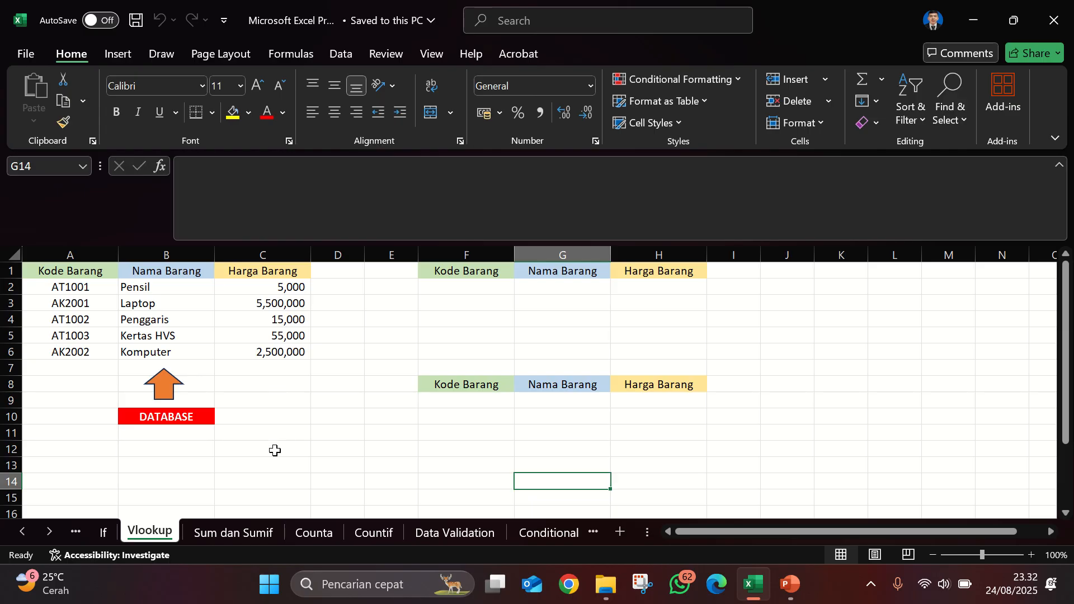
# Step: Examine how each item code in the database table A1:C6 relates to its Nama Barang and Harga Barang values
pyautogui.click(338, 448)
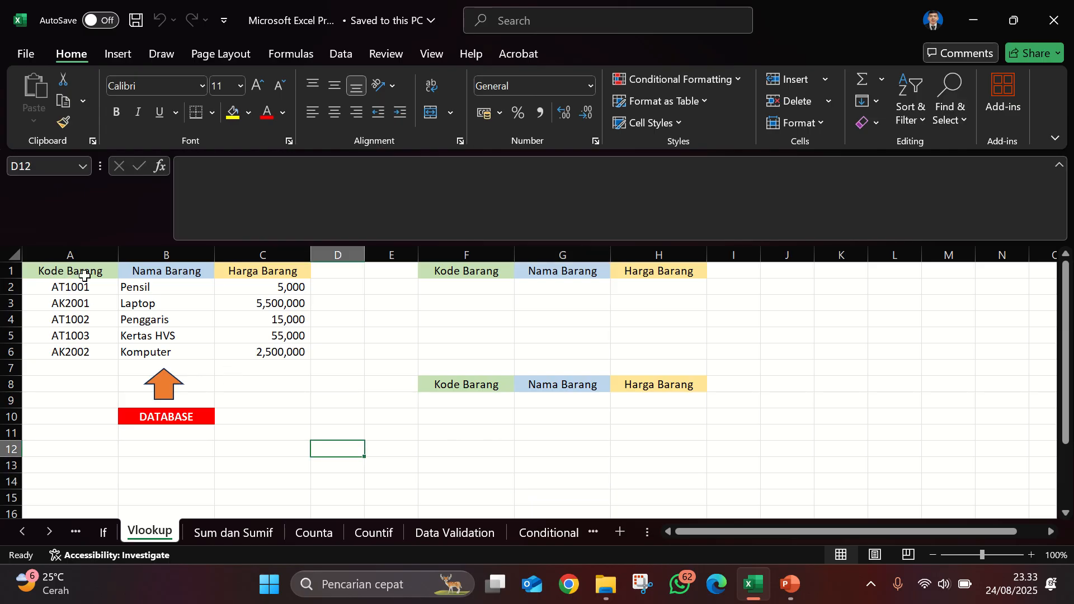
pyautogui.click(149, 288)
pyautogui.click(167, 306)
pyautogui.click(187, 324)
pyautogui.click(184, 337)
pyautogui.click(183, 352)
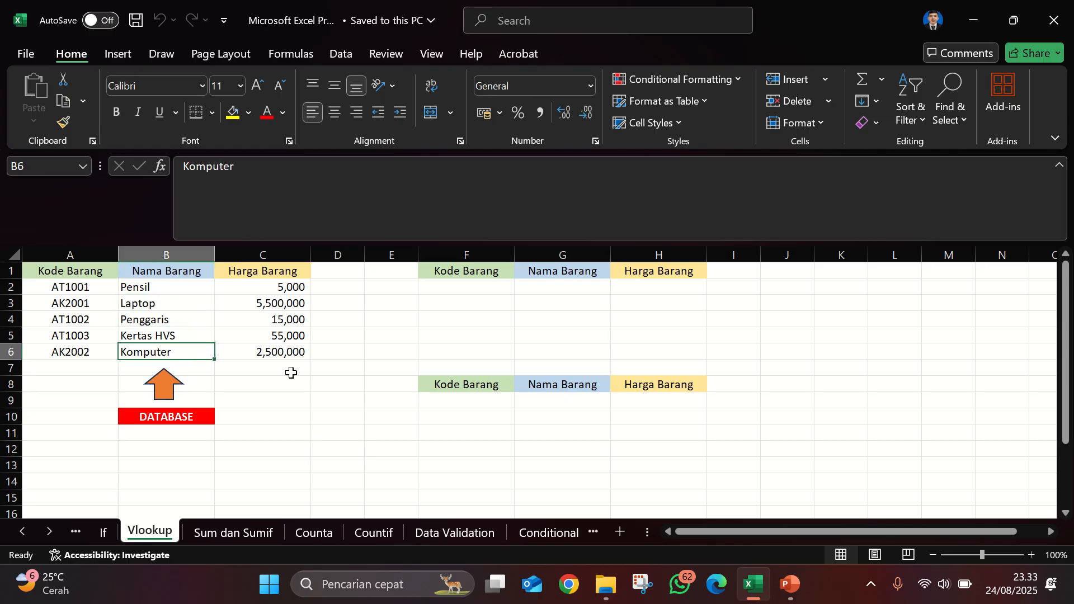
pyautogui.click(169, 247)
pyautogui.click(177, 316)
pyautogui.click(85, 288)
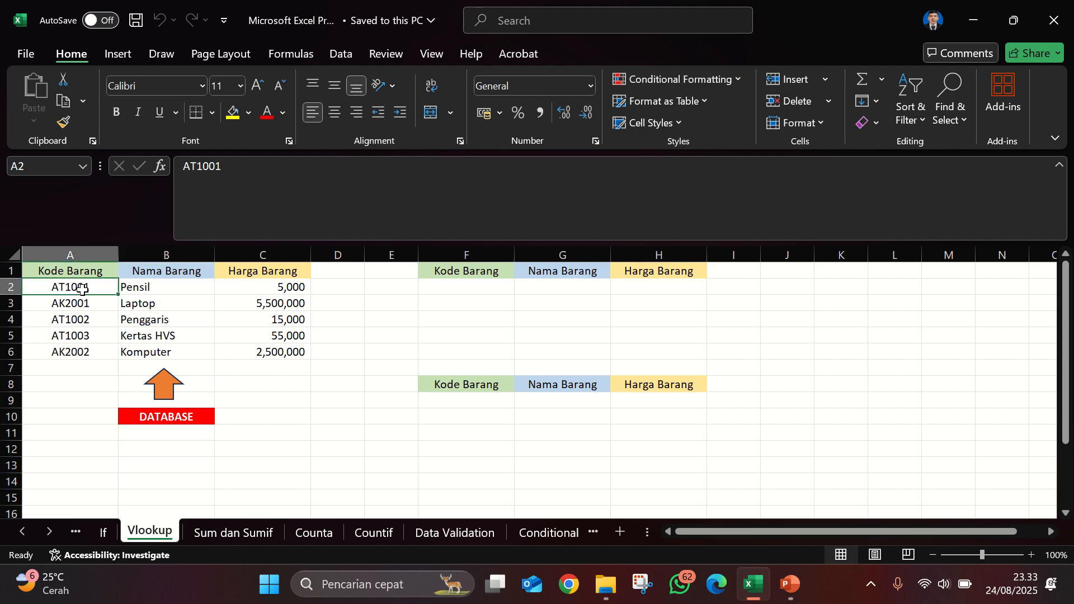
pyautogui.click(279, 290)
pyautogui.click(287, 346)
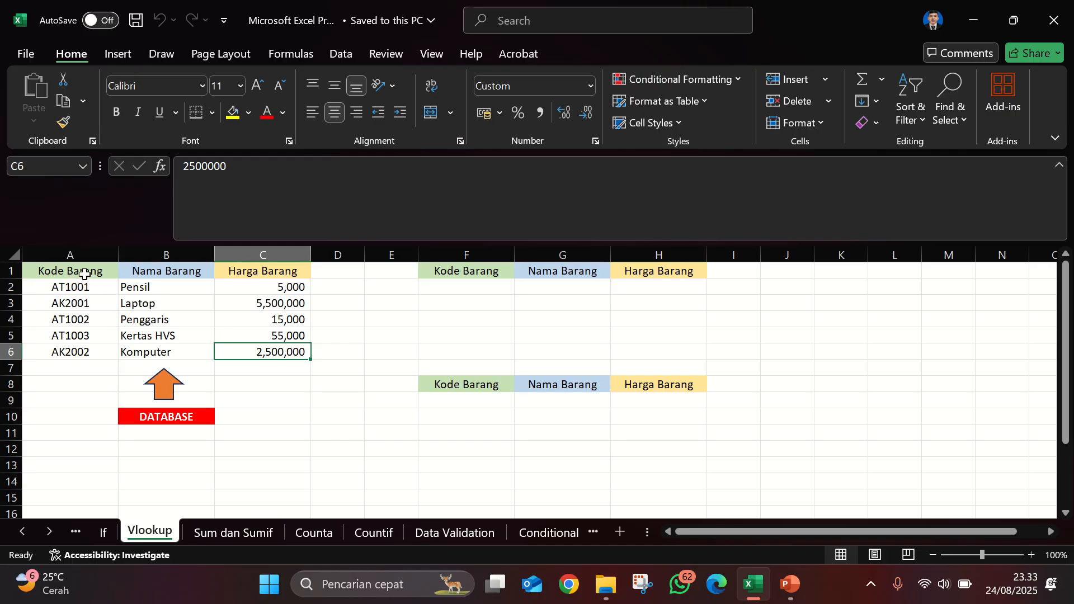
pyautogui.click(144, 287)
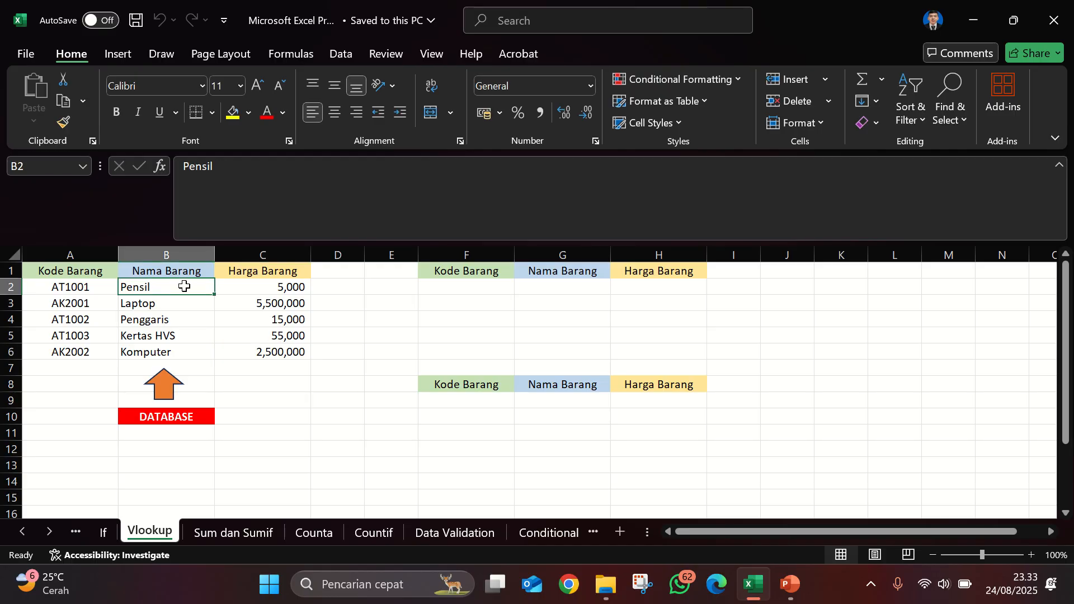
pyautogui.click(280, 289)
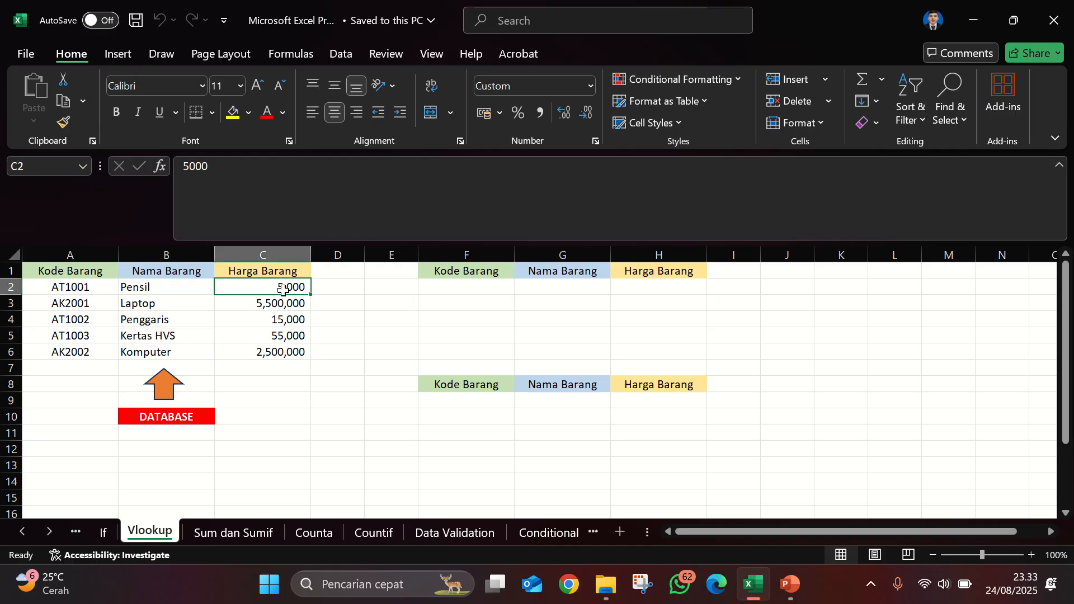
pyautogui.click(78, 286)
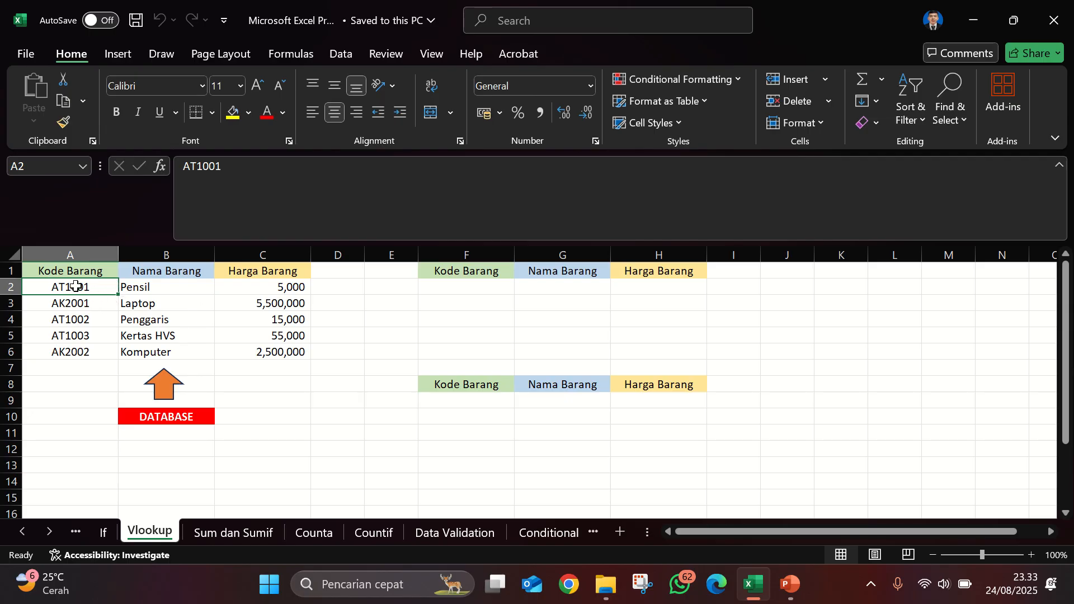
pyautogui.moveTo(140, 287); pyautogui.dragTo(297, 287)
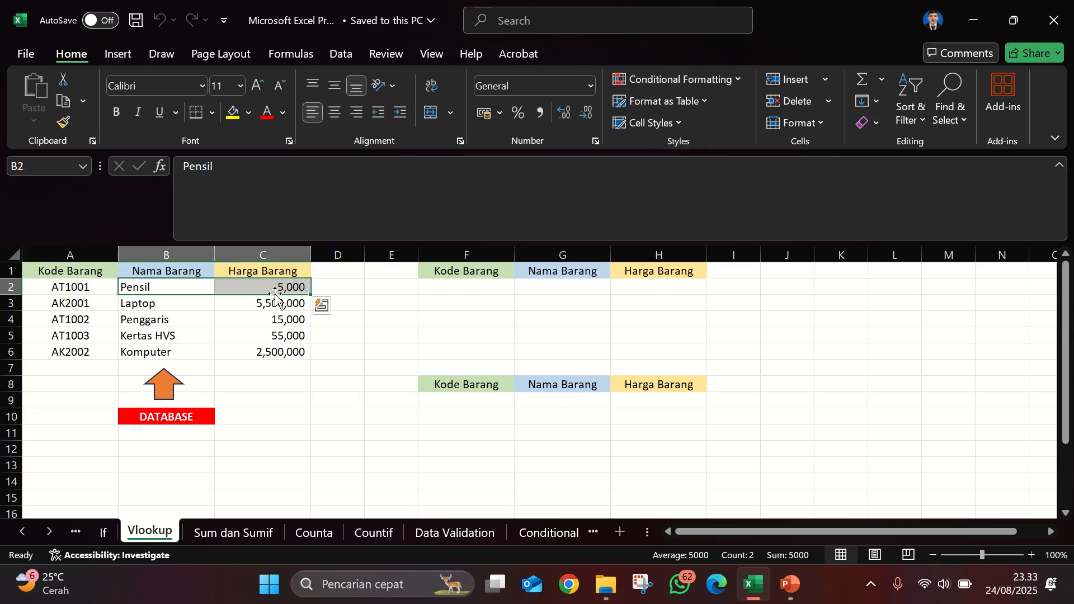
pyautogui.click(334, 364)
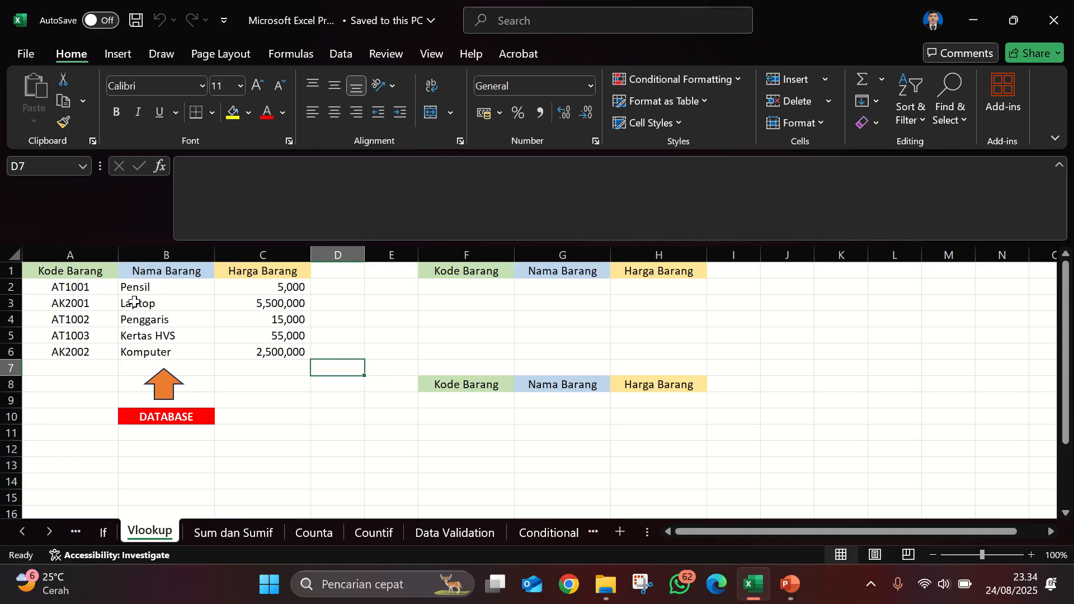
pyautogui.click(75, 289)
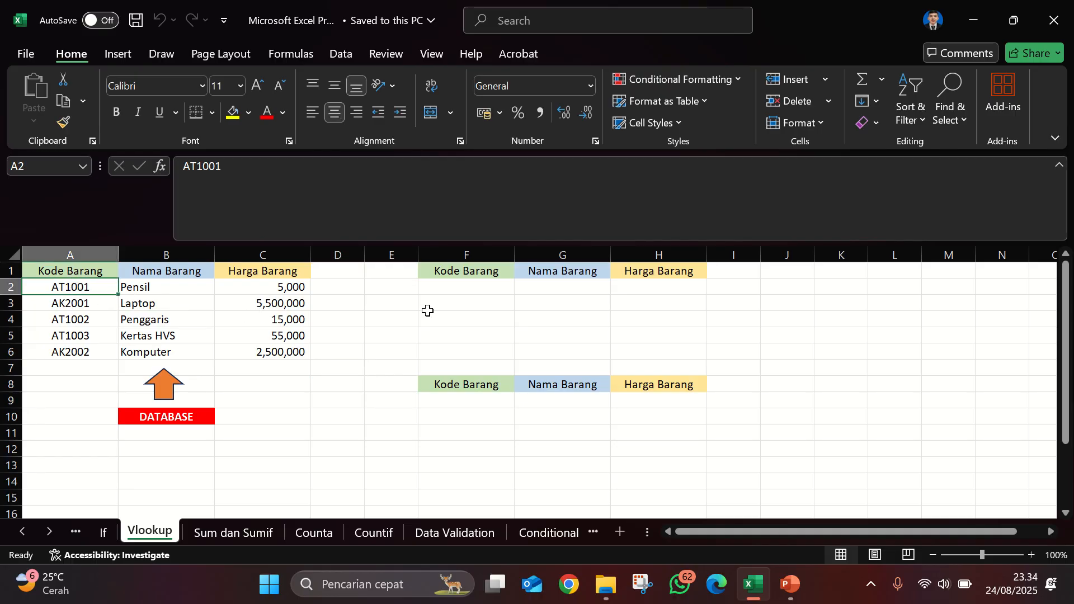
# Step: Review the empty Kode Barang, Nama Barang and Harga Barang cells in row 2 of the upper lookup table
pyautogui.click(467, 291)
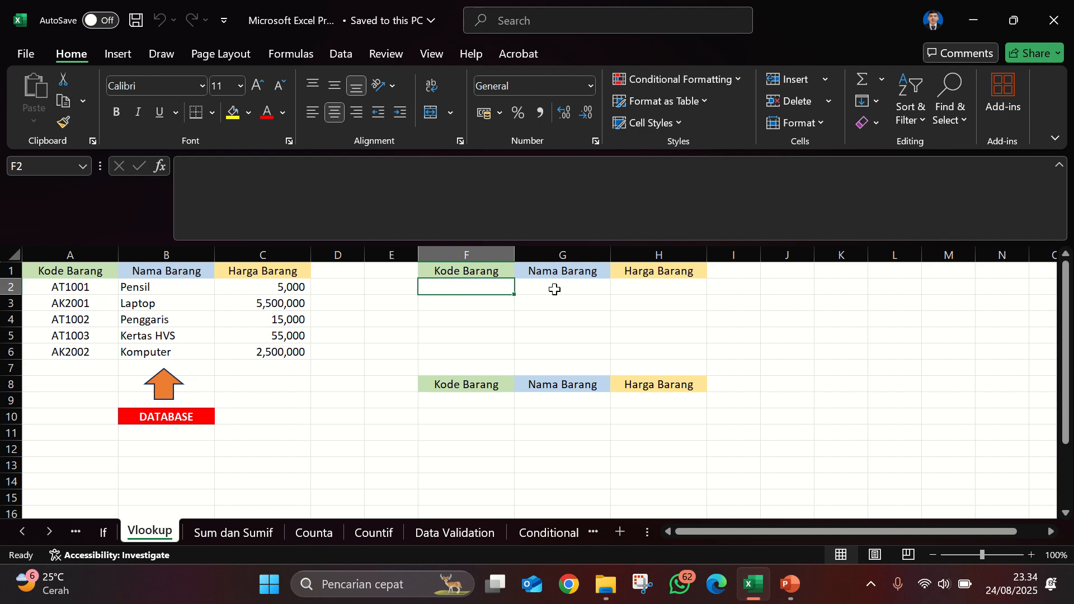
pyautogui.click(557, 289)
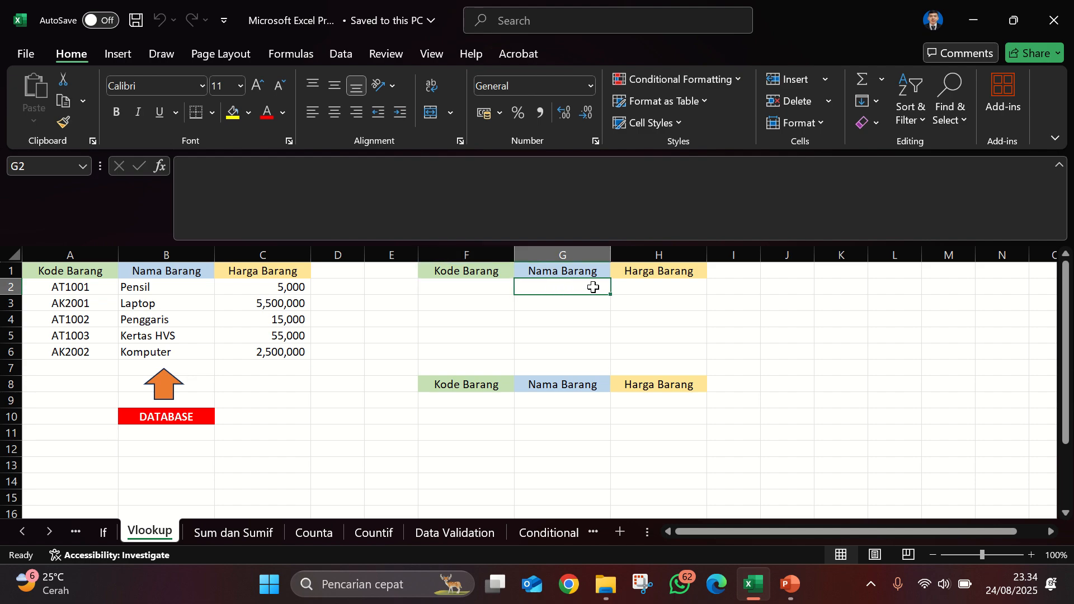
pyautogui.click(659, 287)
pyautogui.click(606, 291)
pyautogui.click(643, 296)
pyautogui.click(494, 292)
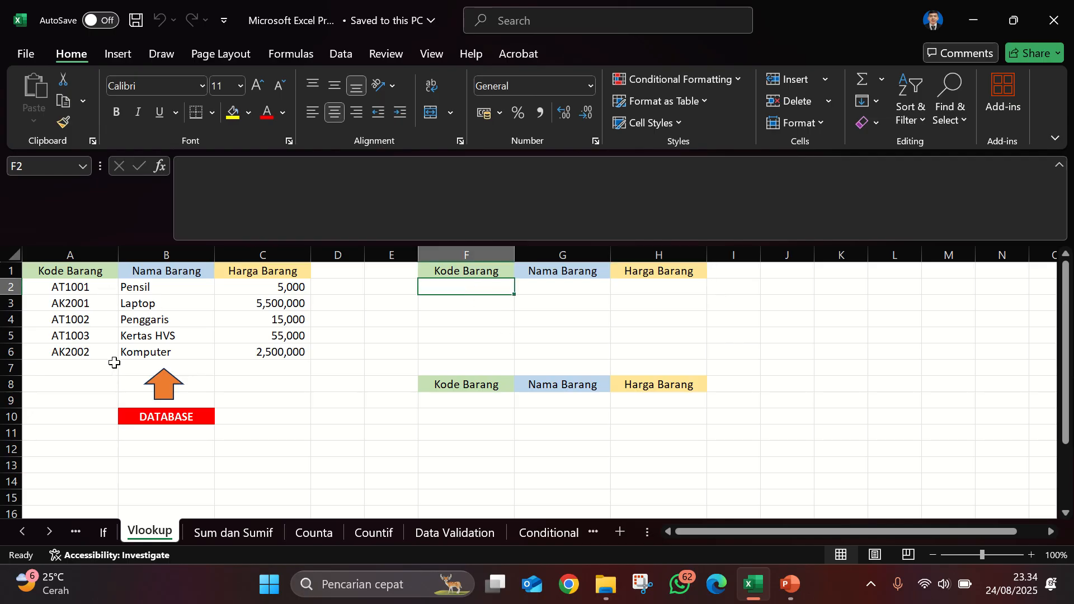
# Step: Copy the item code AK2002 from A6 into the Kode Barang cell F2 of the upper lookup table
pyautogui.click(91, 353)
pyautogui.hotkey('ctrl', 'c')
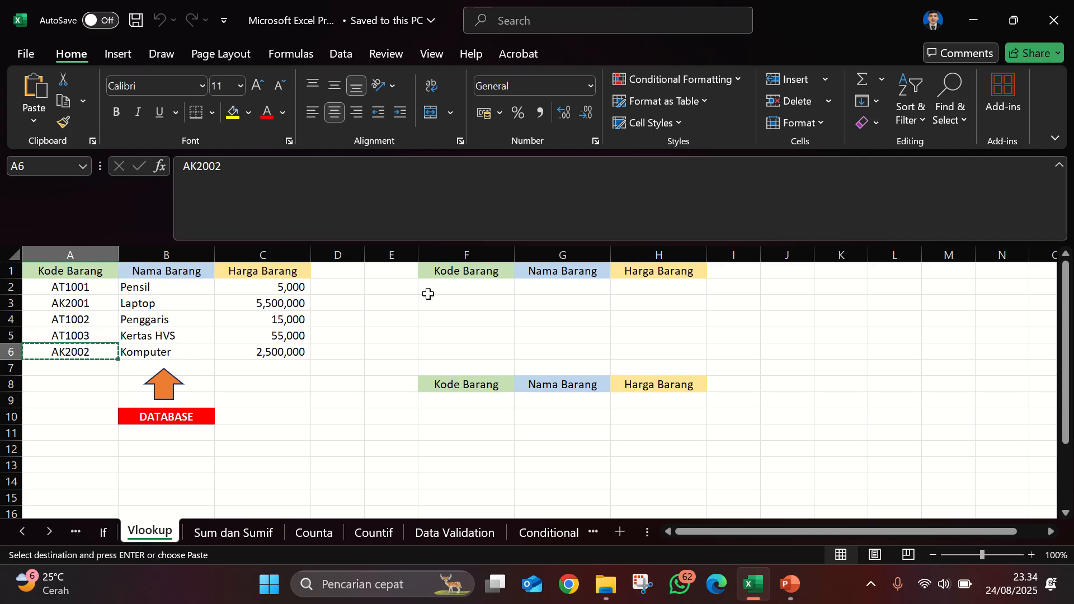
pyautogui.click(436, 289)
pyautogui.hotkey('ctrl', 'v')
pyautogui.click(563, 288)
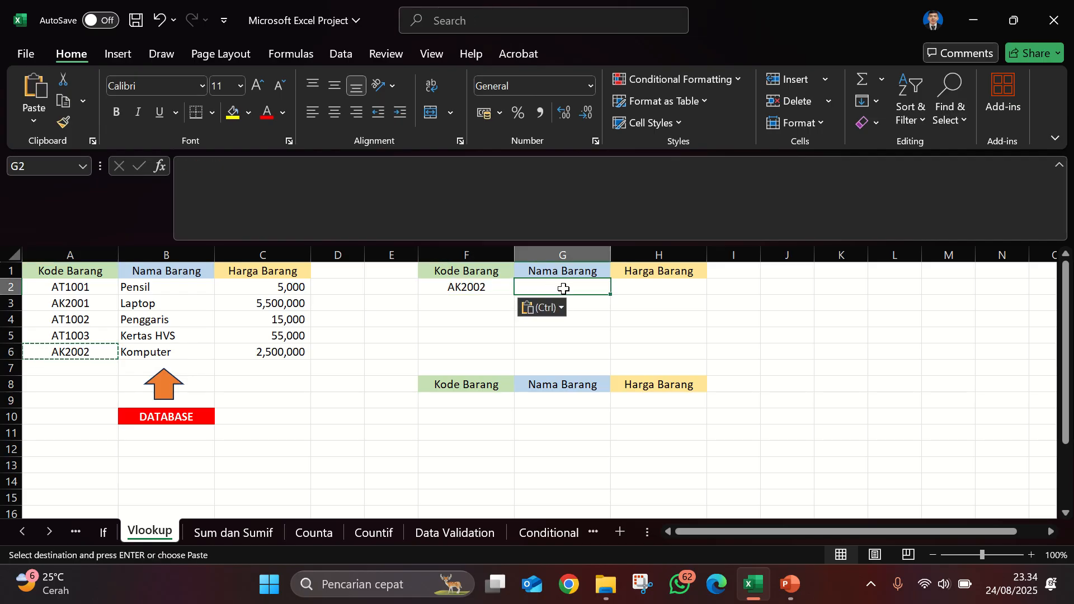
pyautogui.click(634, 289)
pyautogui.click(630, 326)
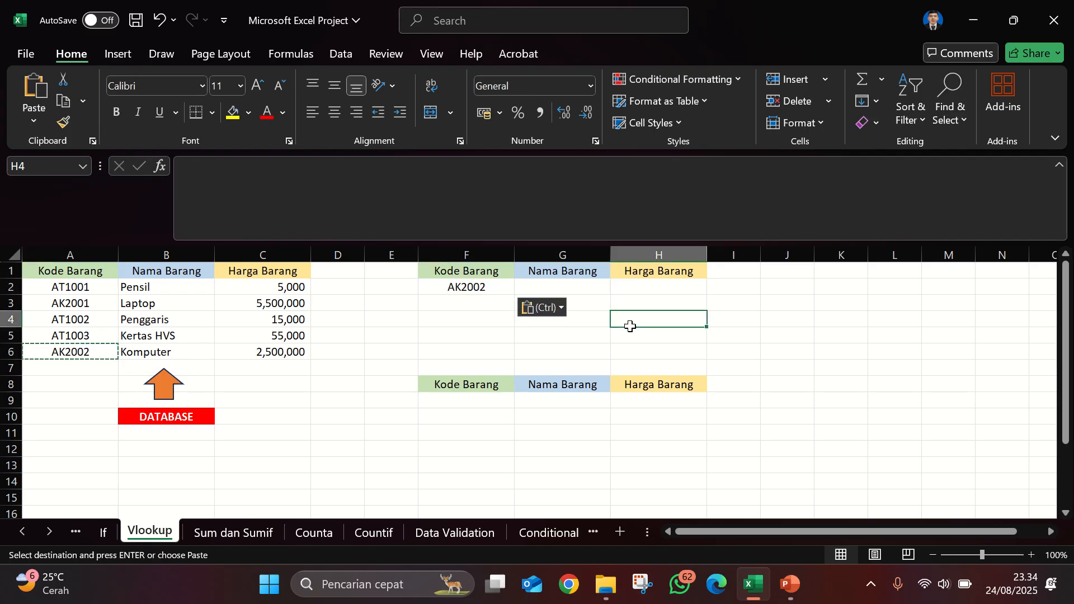
pyautogui.click(859, 331)
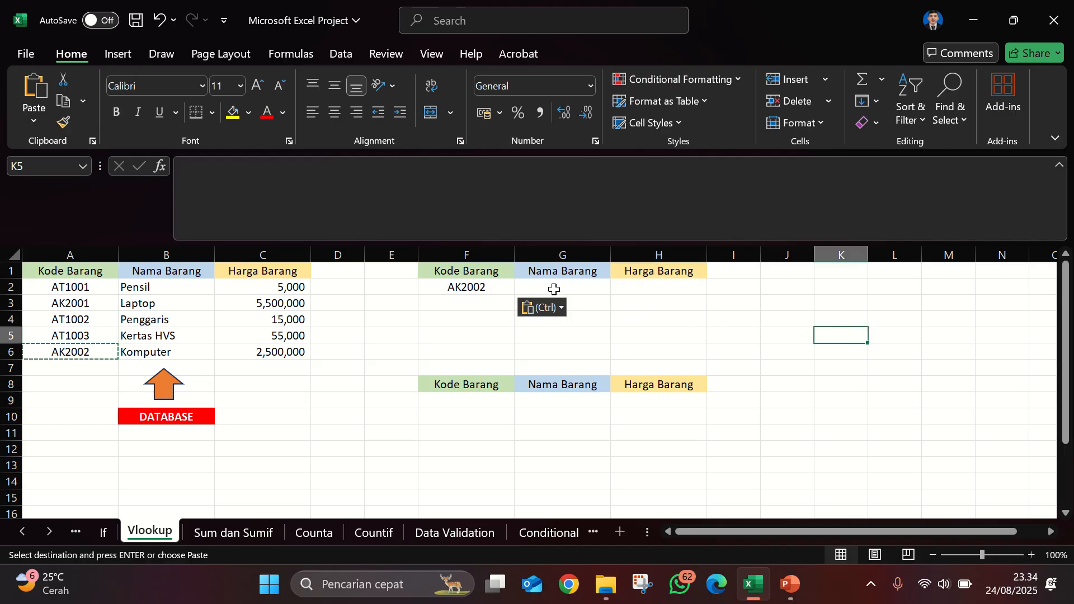
# Step: Enter =VLOOKUP(F2;A1:C6;2;0) in G2 to look up the item name for the code in F2
pyautogui.click(554, 289)
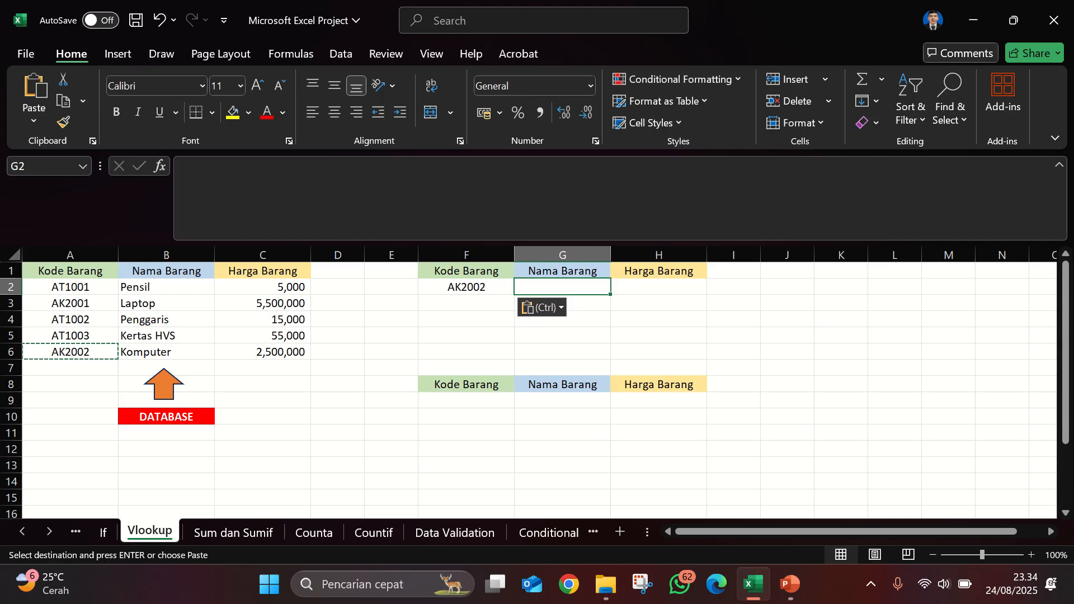
pyautogui.press('Escape')
pyautogui.write('=vl')
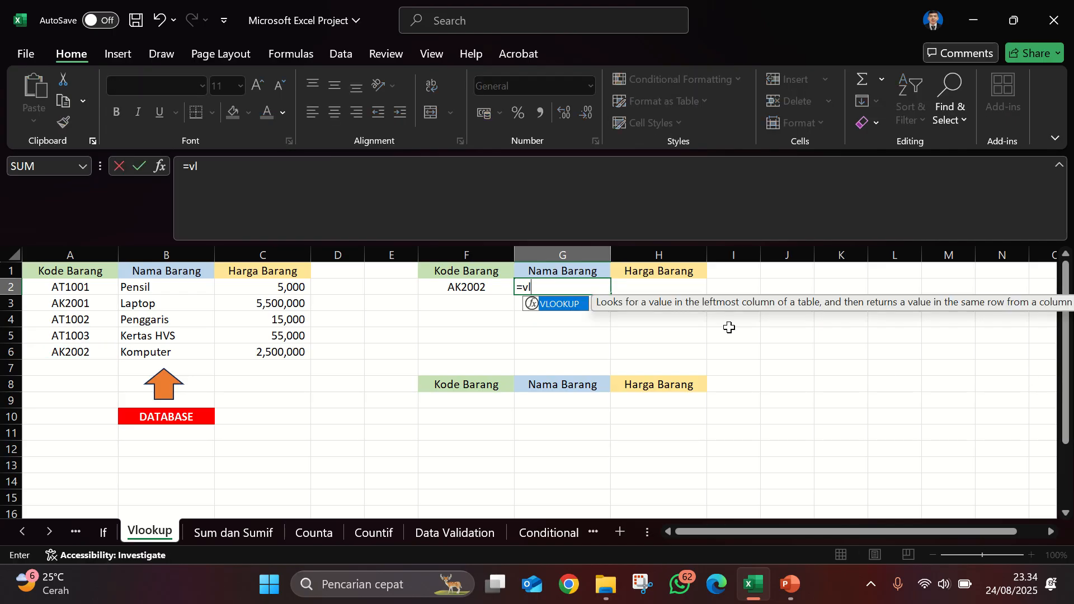
pyautogui.doubleClick(564, 307)
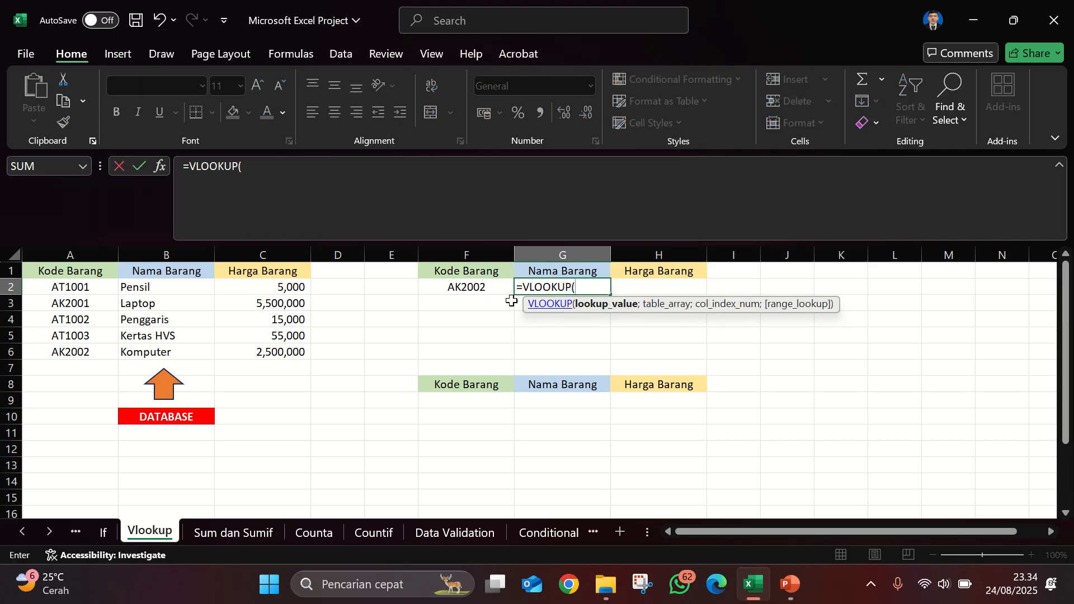
pyautogui.click(475, 287)
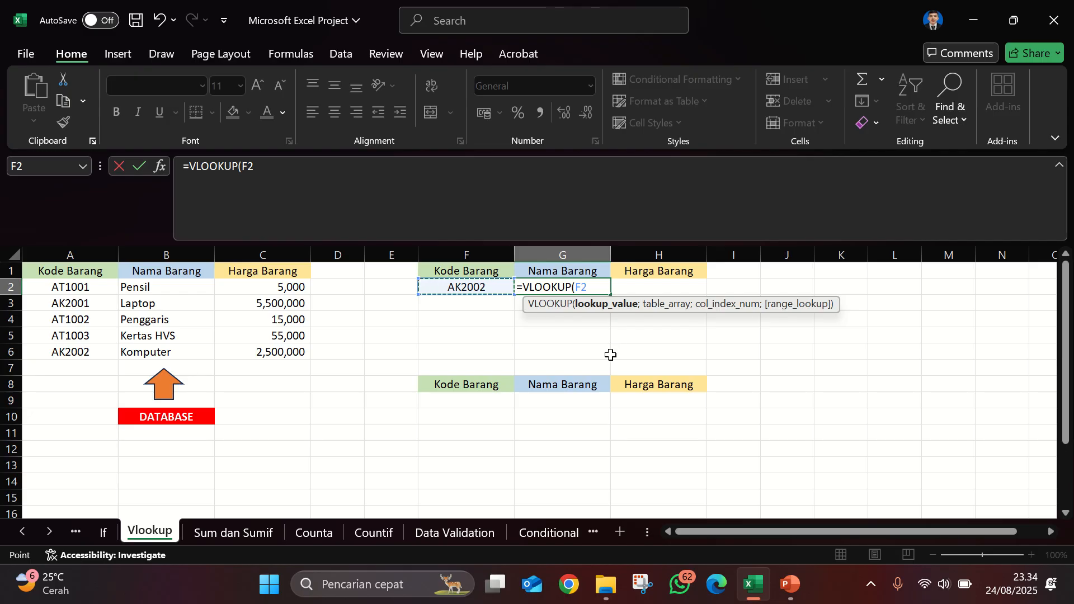
pyautogui.write(';')
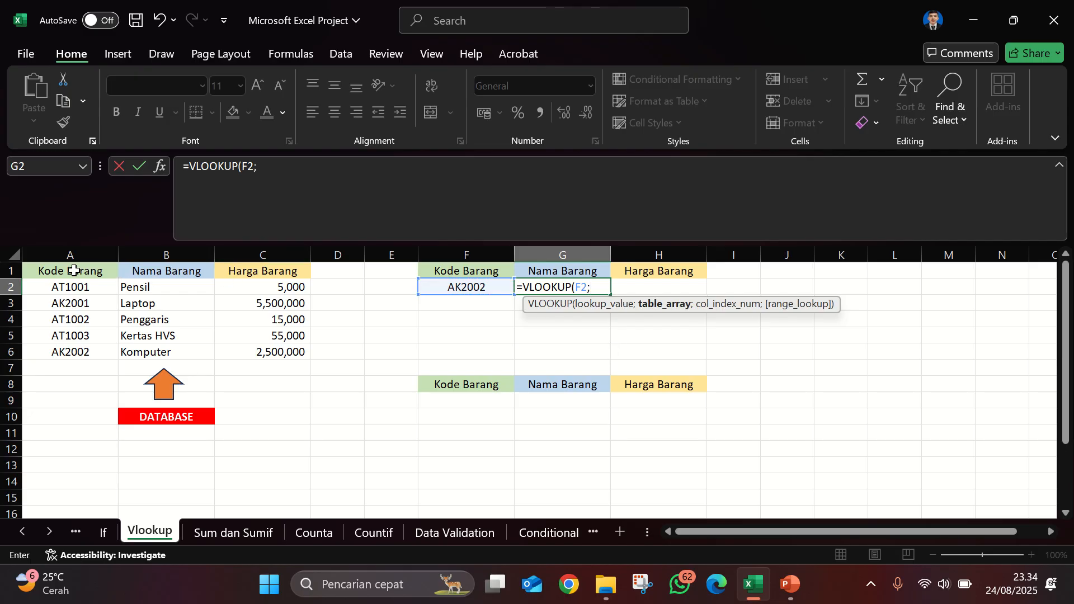
pyautogui.moveTo(49, 269); pyautogui.dragTo(294, 355)
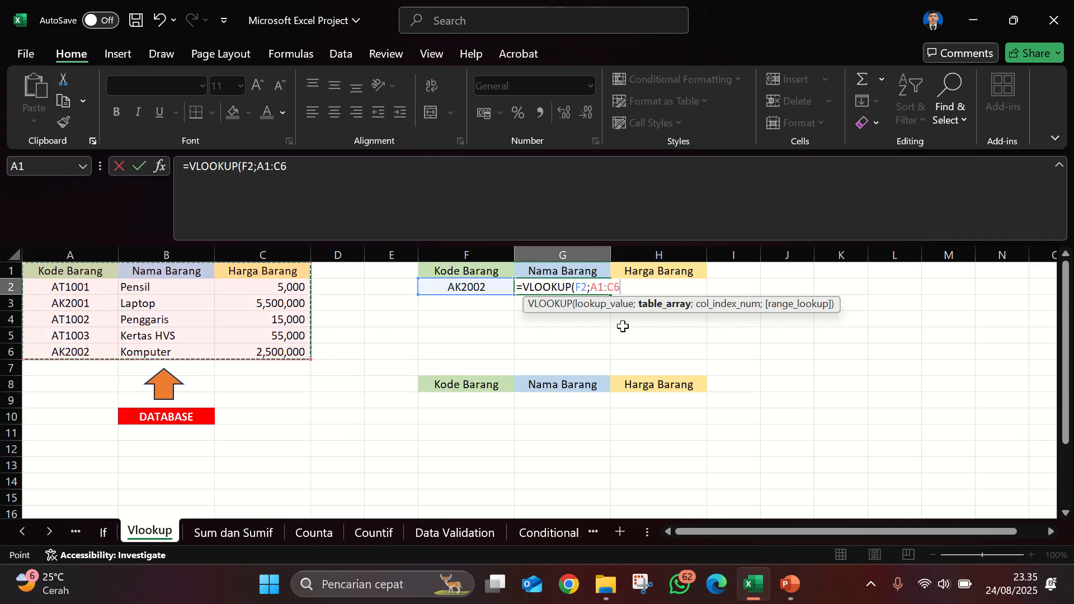
pyautogui.write(';')
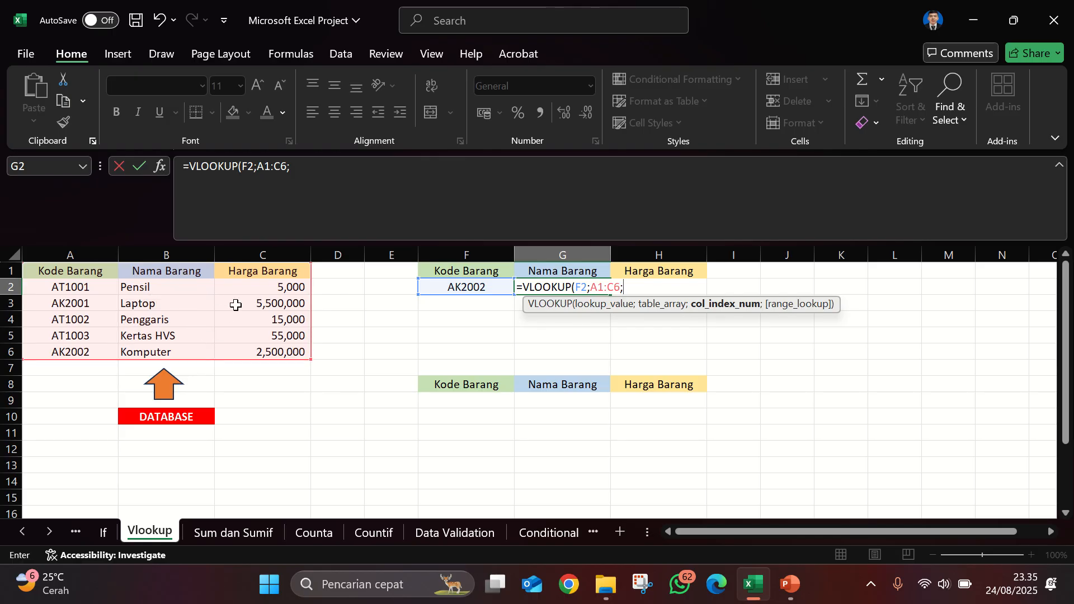
pyautogui.write('2;0')
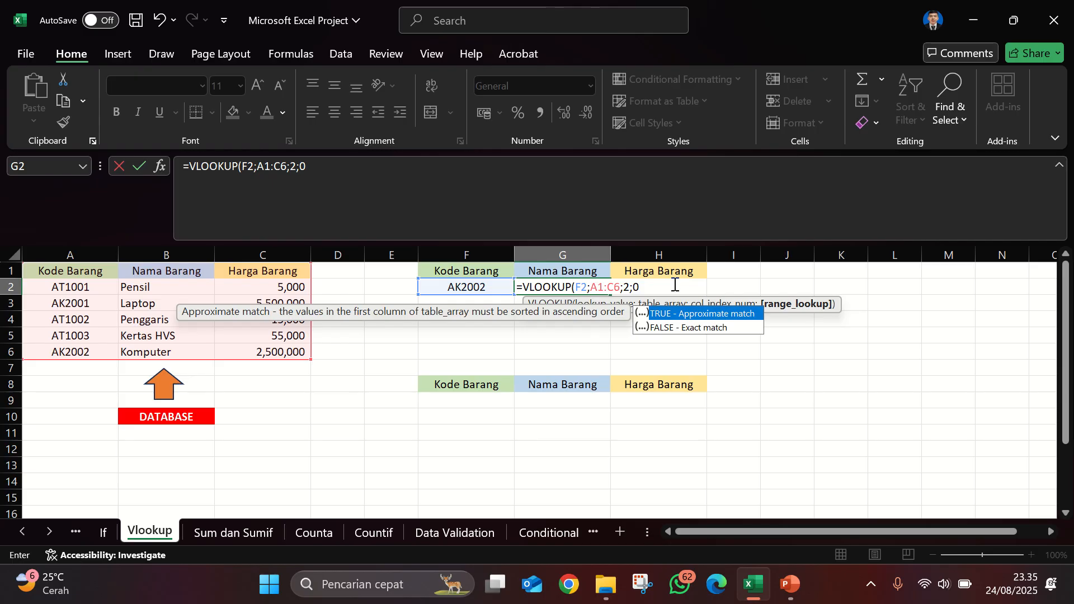
pyautogui.write(')')
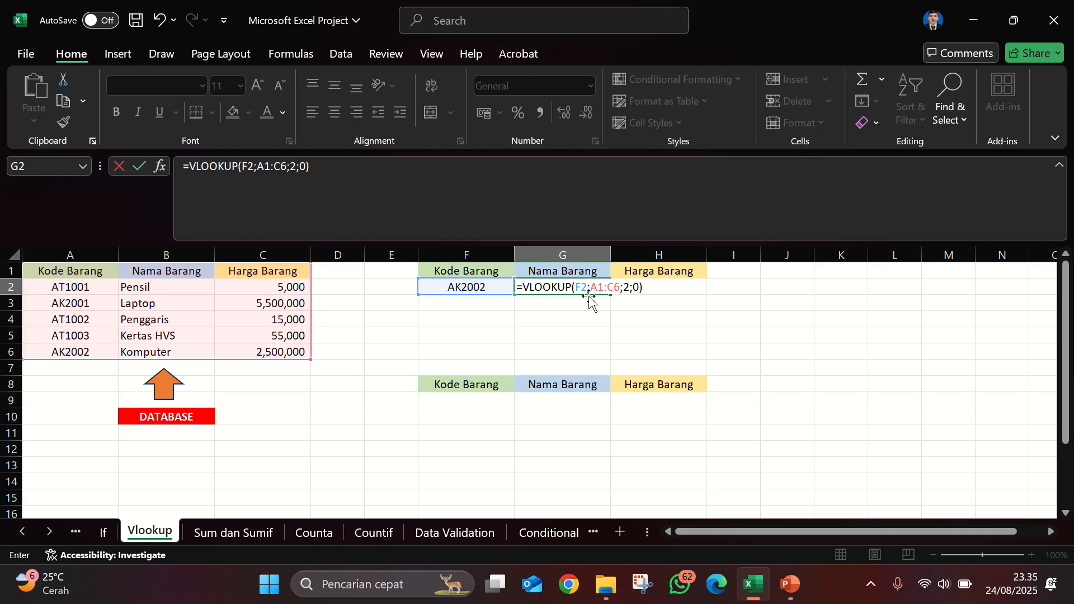
pyautogui.press('Return')
# Step: Check the item name in G2 against the database row for AK2002 and review its formula's column index against column B
pyautogui.click(492, 288)
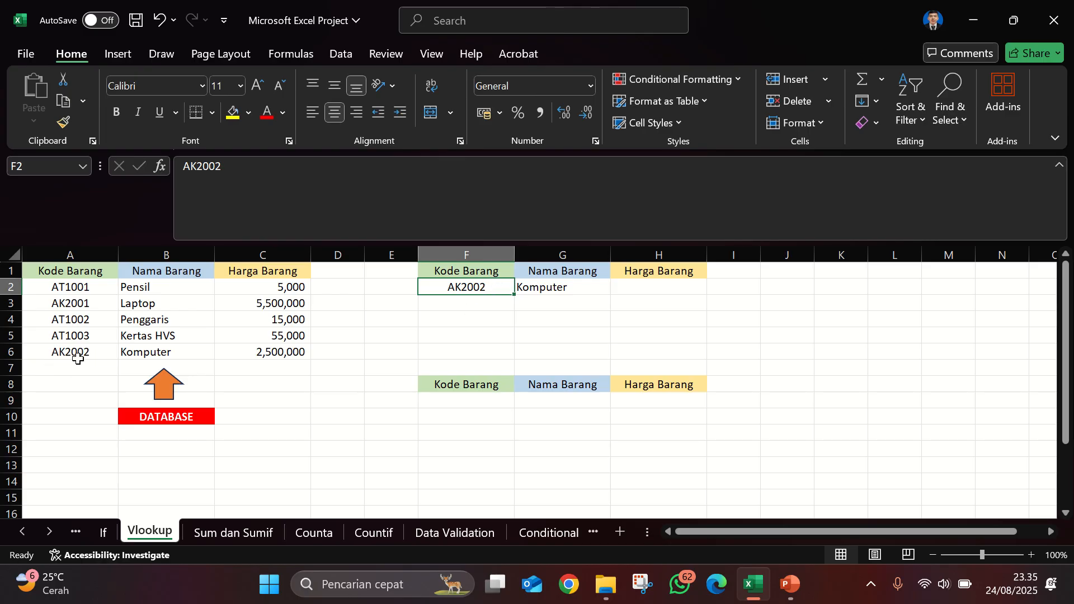
pyautogui.click(146, 353)
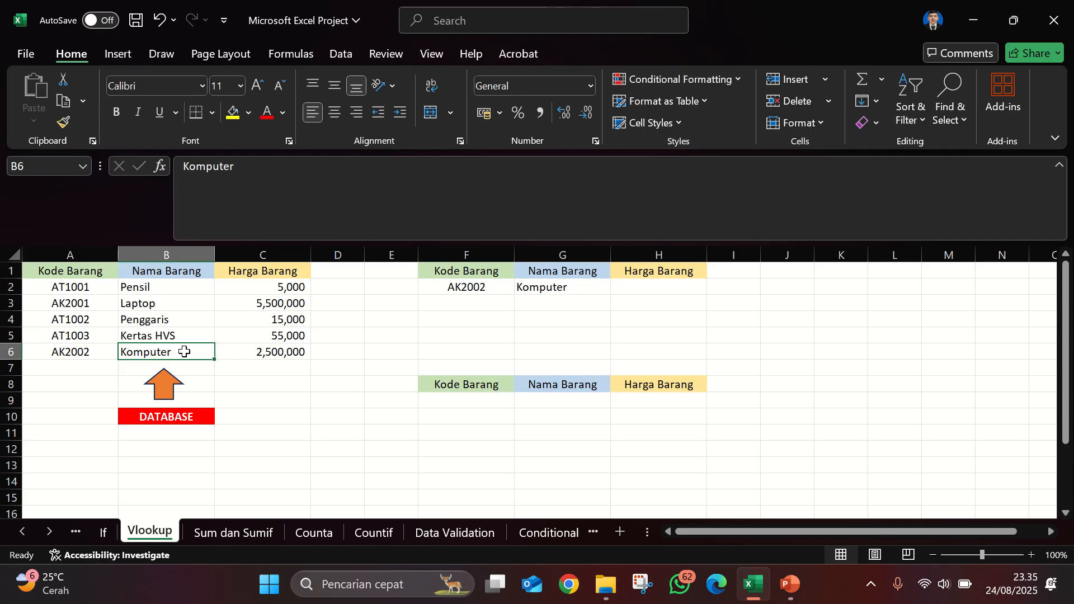
pyautogui.click(569, 290)
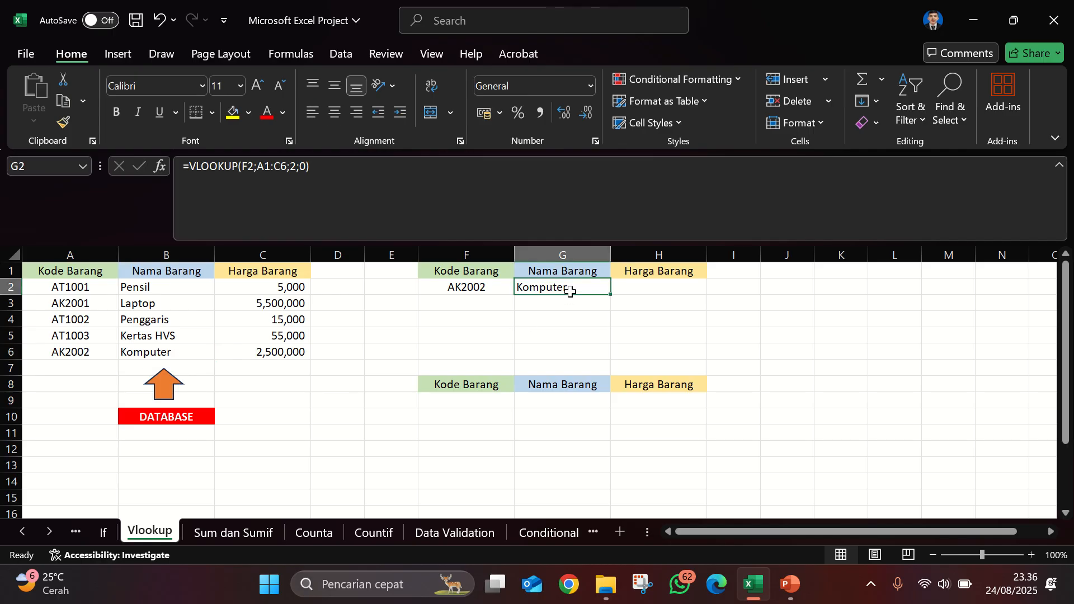
pyautogui.click(670, 293)
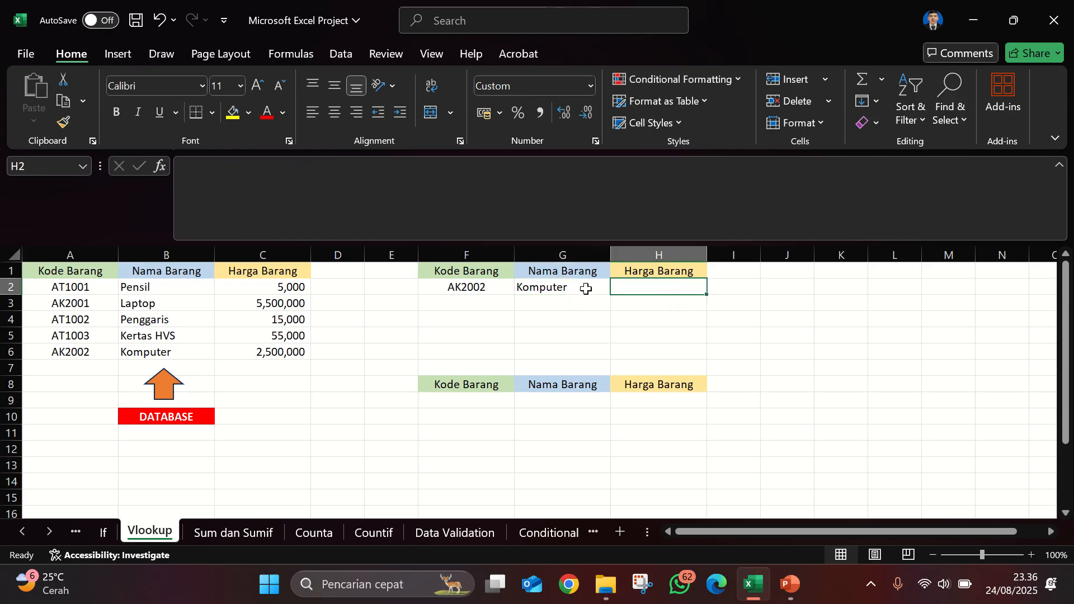
pyautogui.click(467, 289)
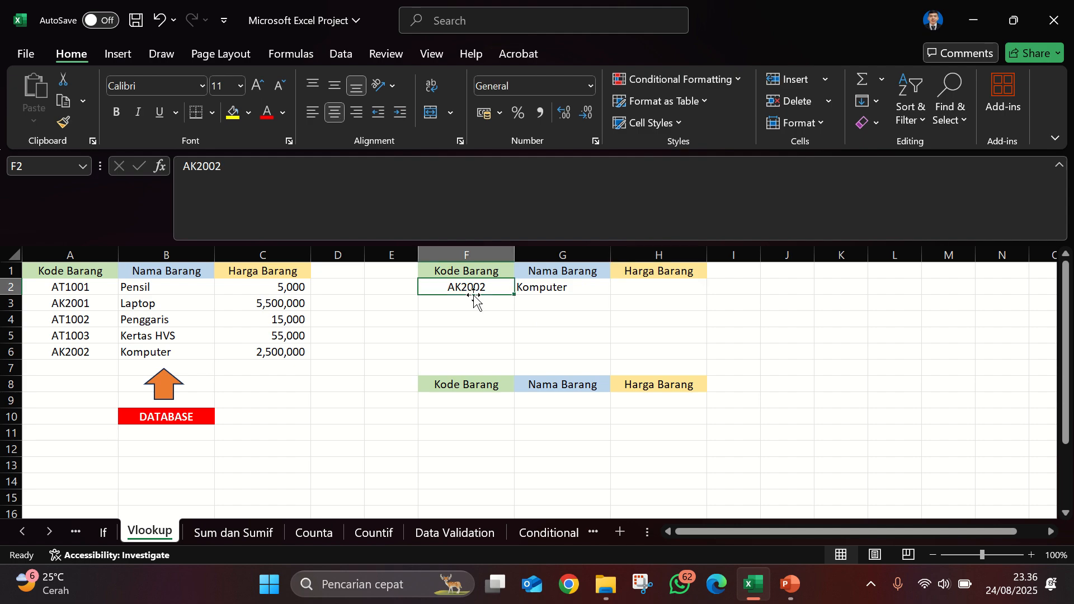
pyautogui.click(560, 288)
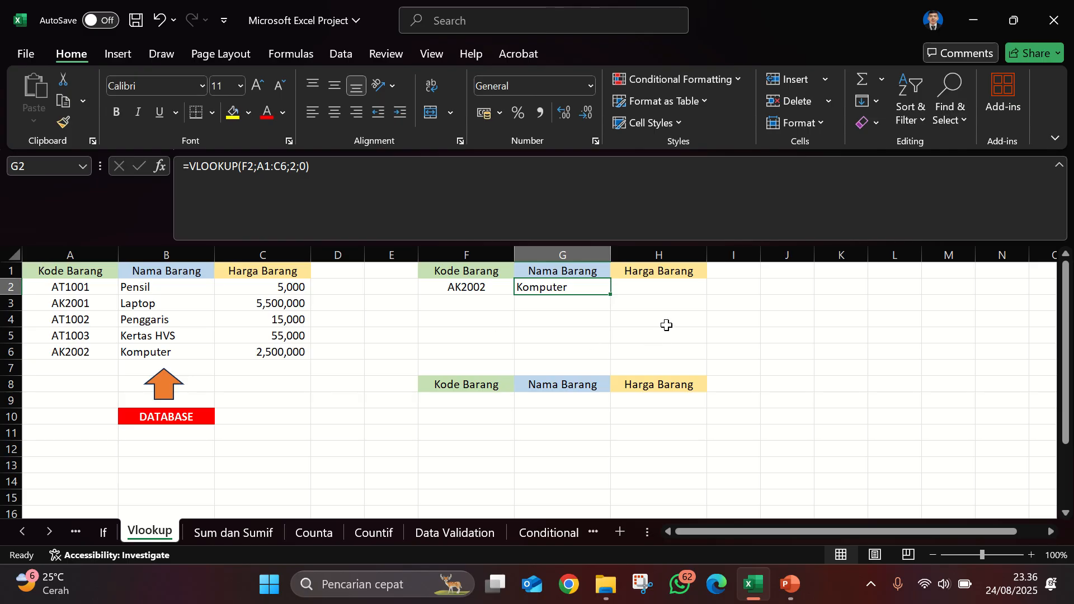
pyautogui.click(666, 290)
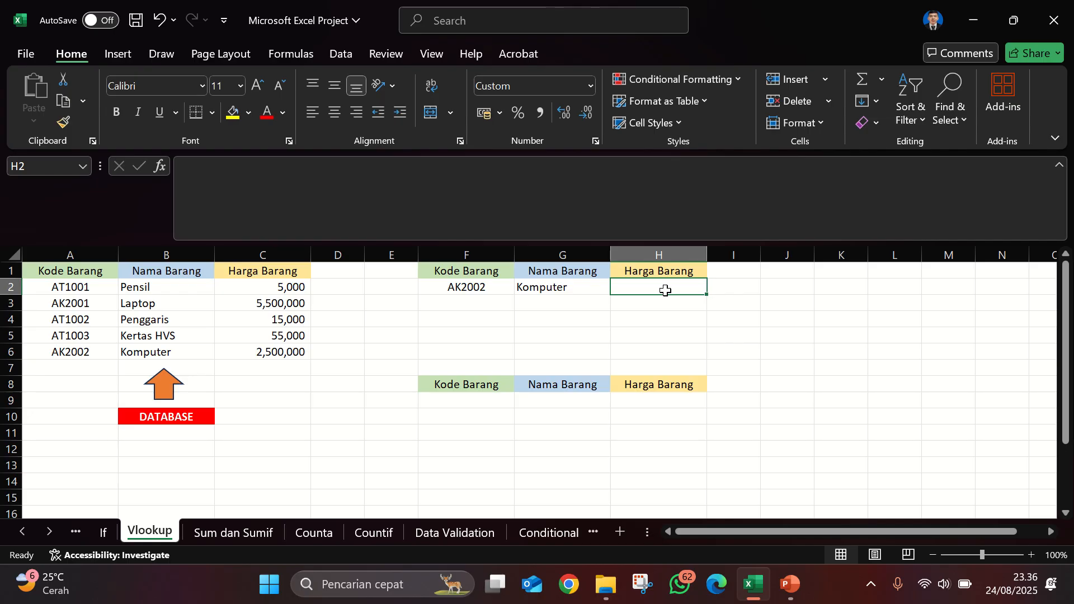
pyautogui.click(561, 287)
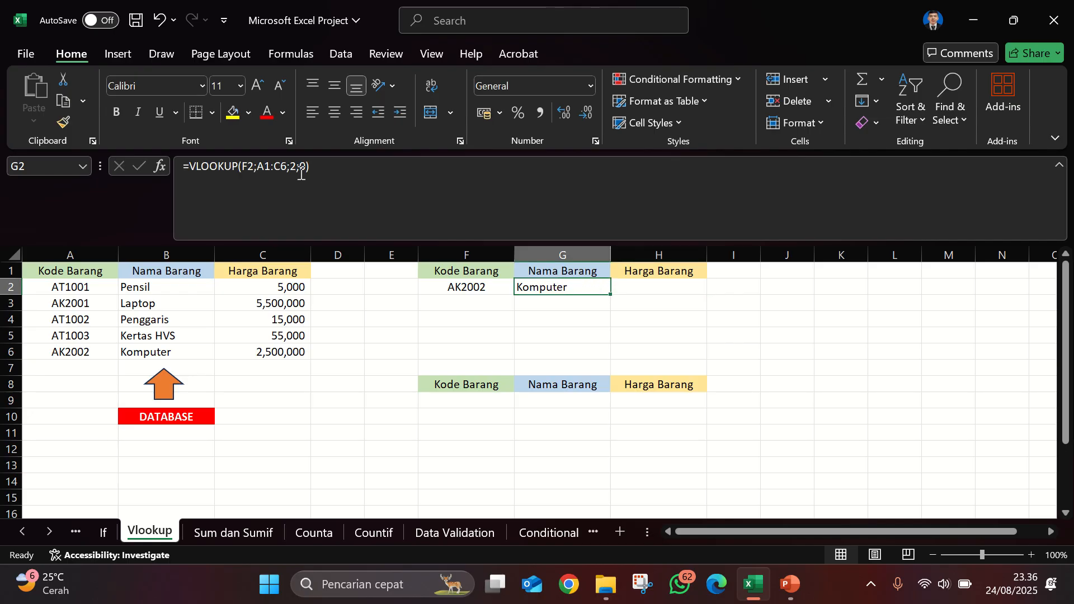
pyautogui.click(186, 249)
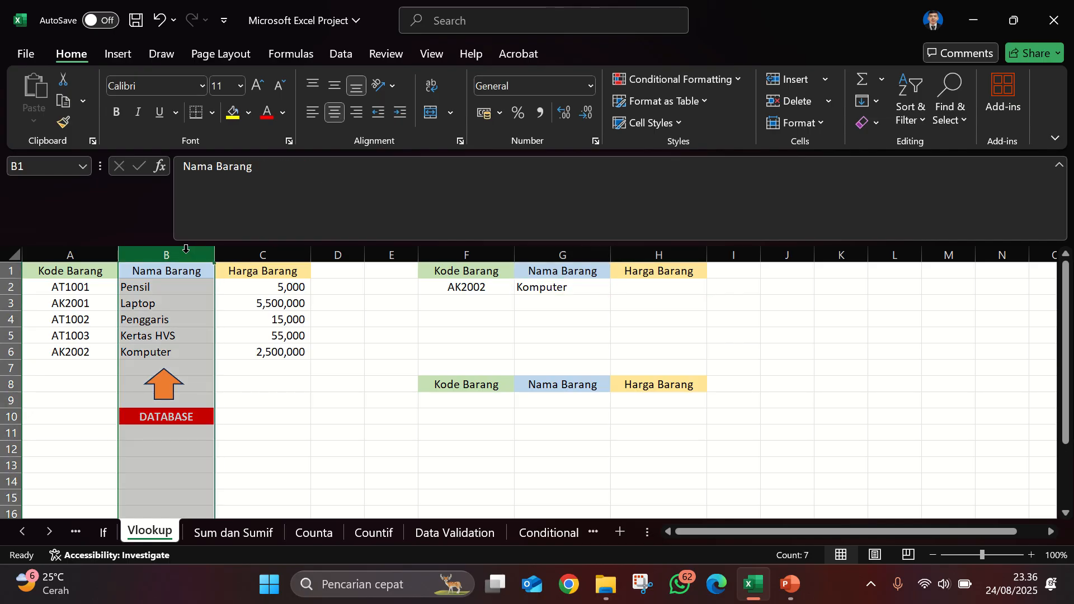
# Step: Review the Harga Barang column C in the database and the column index in G2's VLOOKUP formula
pyautogui.click(274, 251)
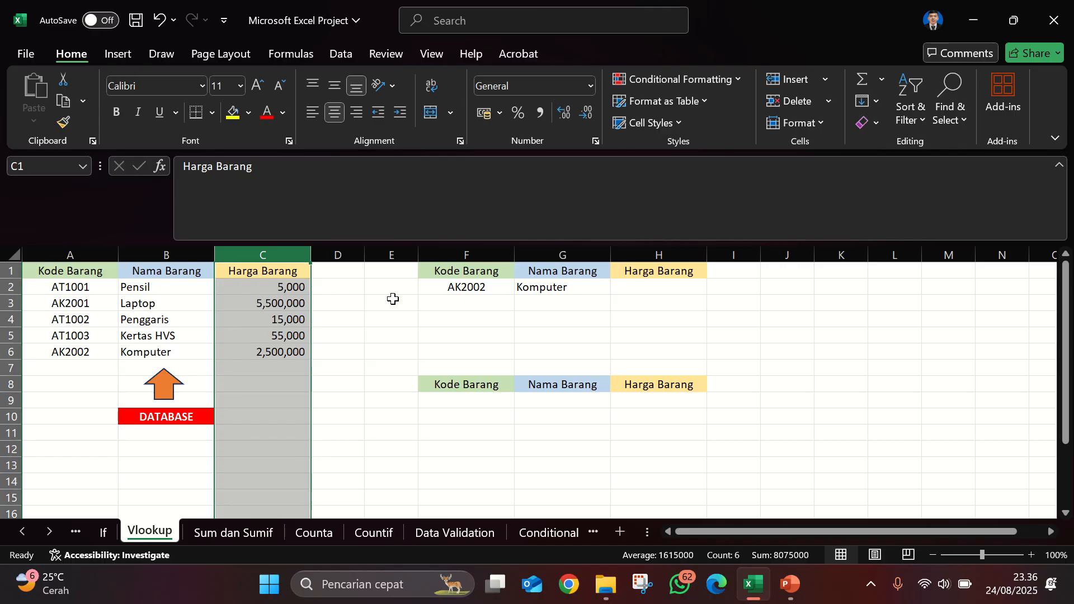
pyautogui.click(391, 302)
pyautogui.click(598, 285)
pyautogui.click(296, 168)
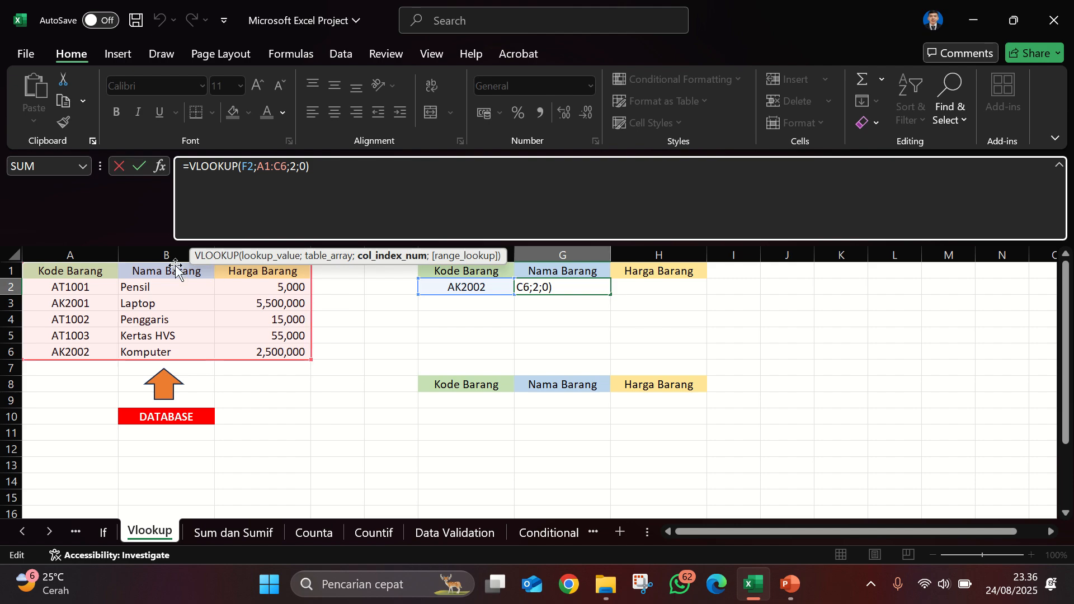
pyautogui.press('Return')
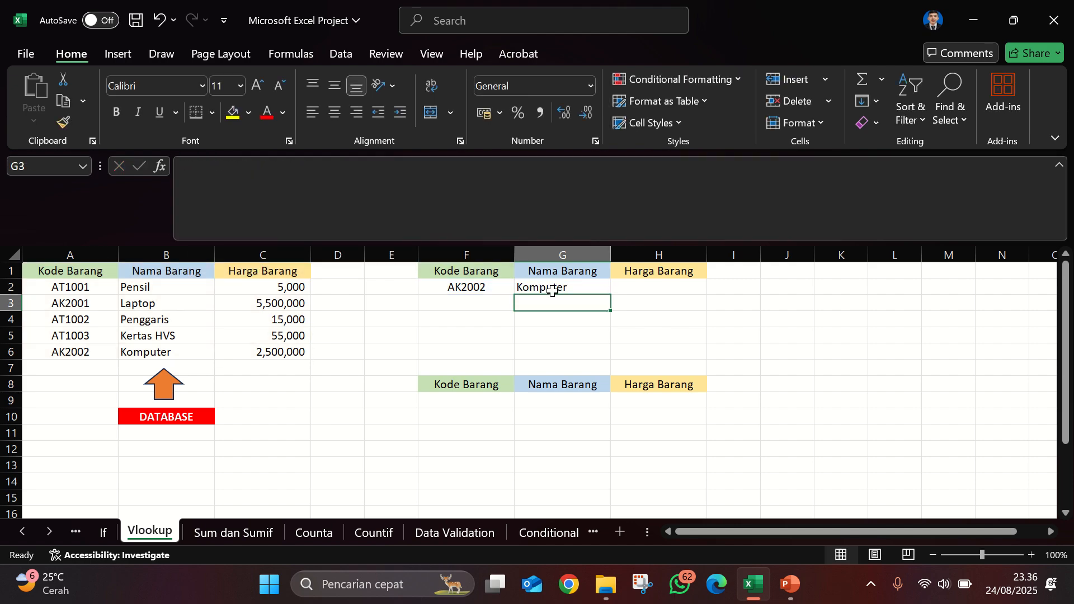
pyautogui.click(325, 276)
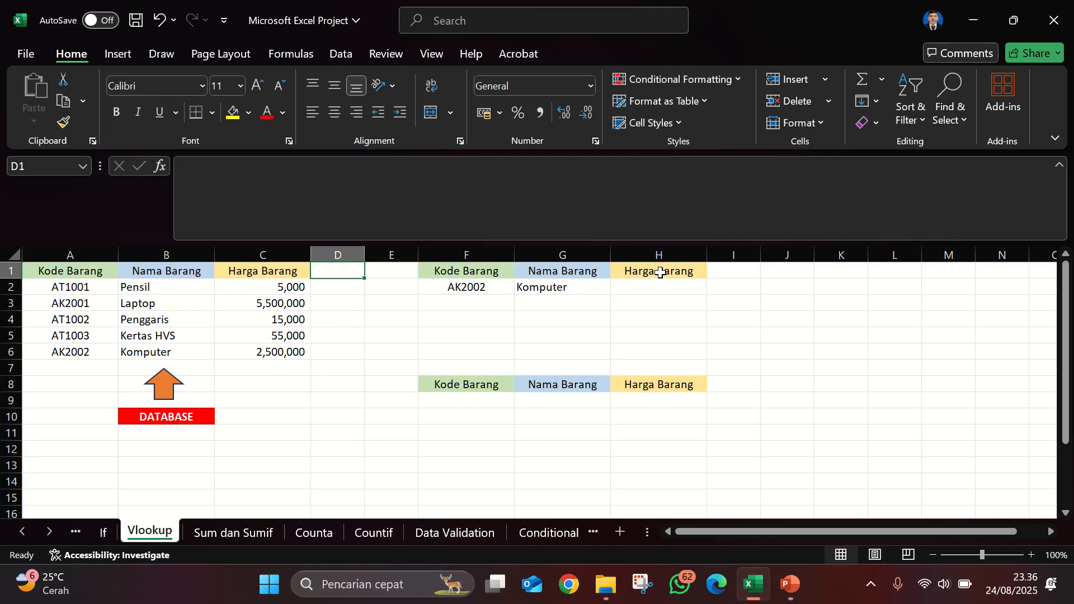
# Step: Copy the G2 formula into H2 and change its column index to 3, making it =VLOOKUP(F2;A1:C6;3;0)
pyautogui.click(555, 287)
pyautogui.moveTo(395, 202); pyautogui.dragTo(57, 164)
pyautogui.hotkey('ctrl', 'c')
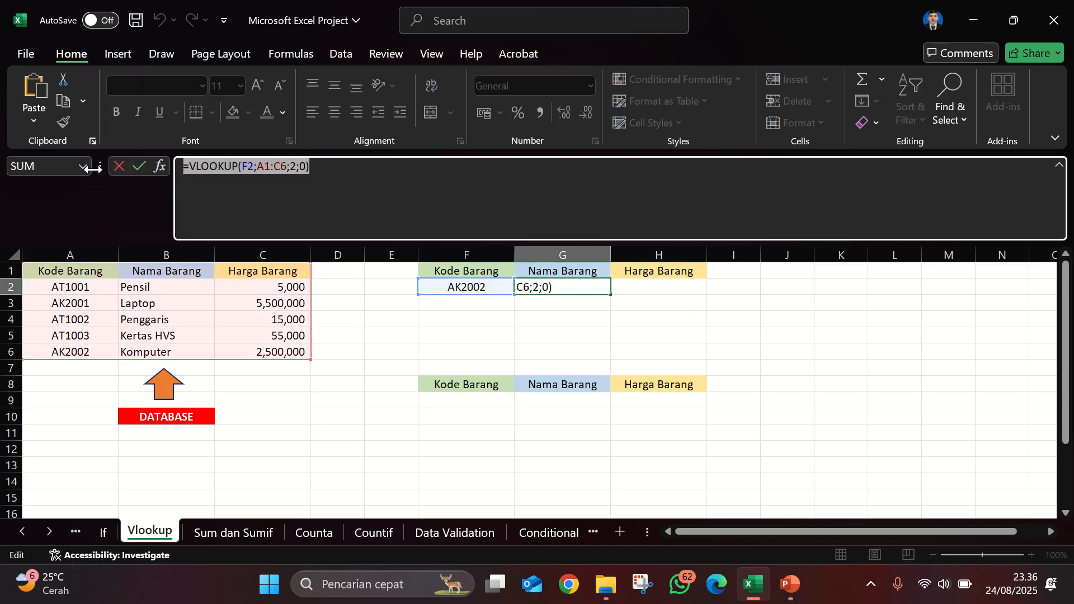
pyautogui.press('Return')
pyautogui.click(659, 288)
pyautogui.click(446, 177)
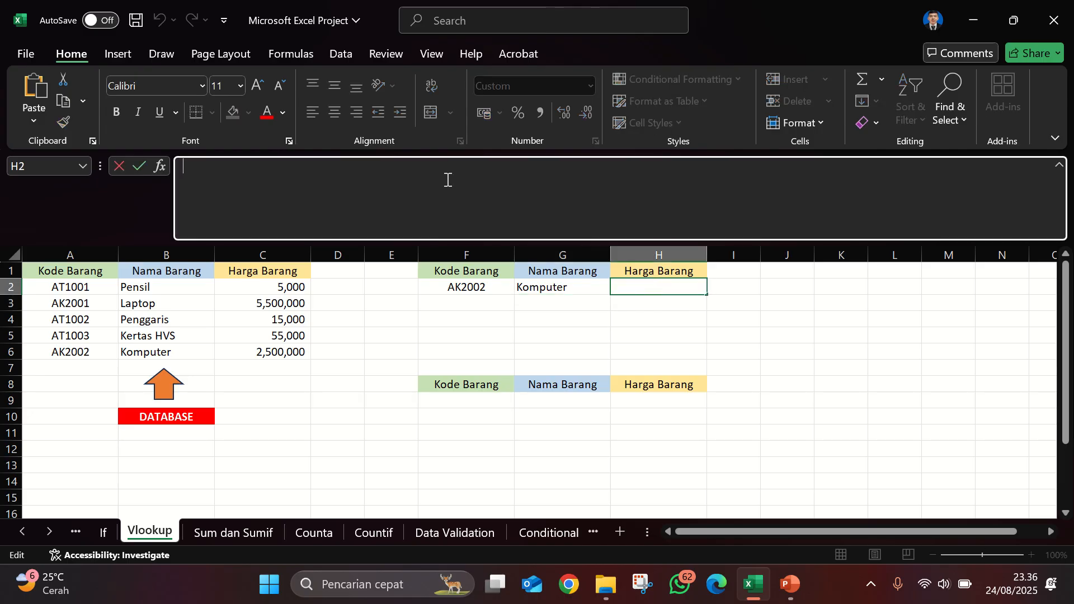
pyautogui.hotkey('ctrl', 'v')
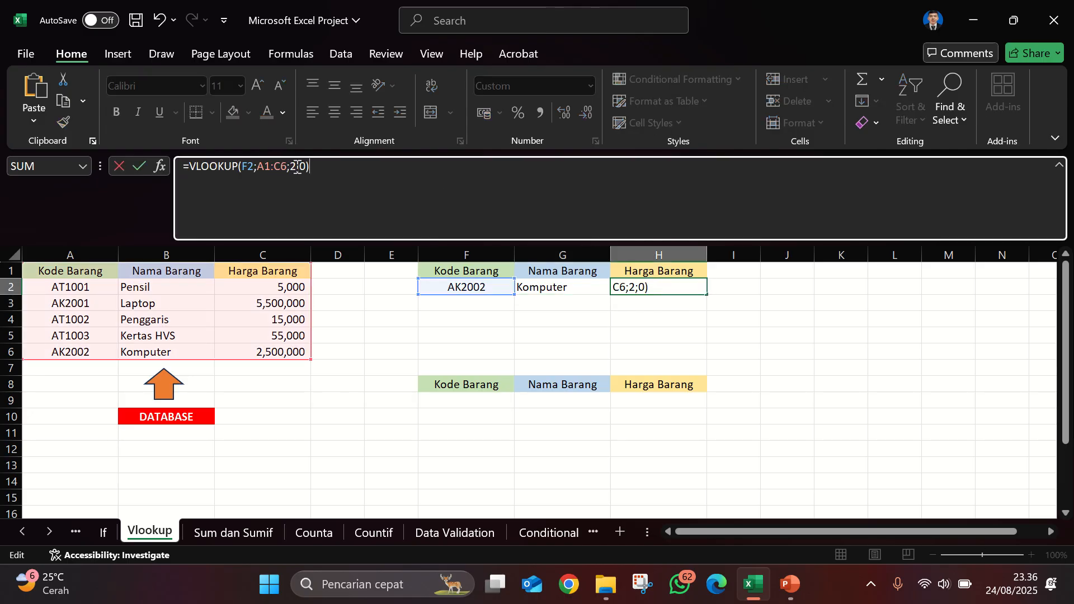
pyautogui.write('3')
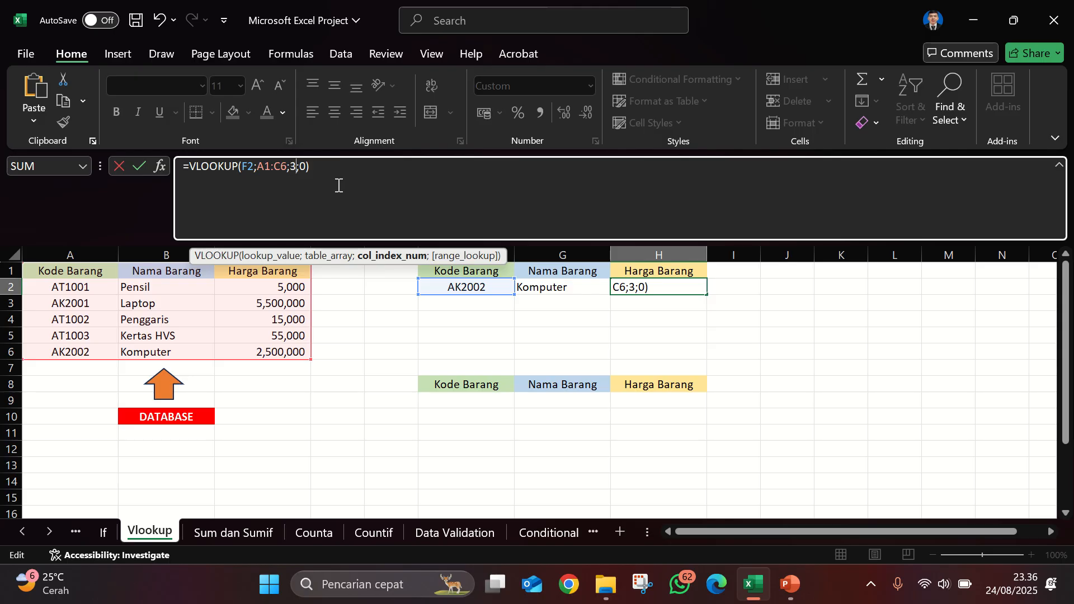
pyautogui.press('Return')
pyautogui.click(773, 339)
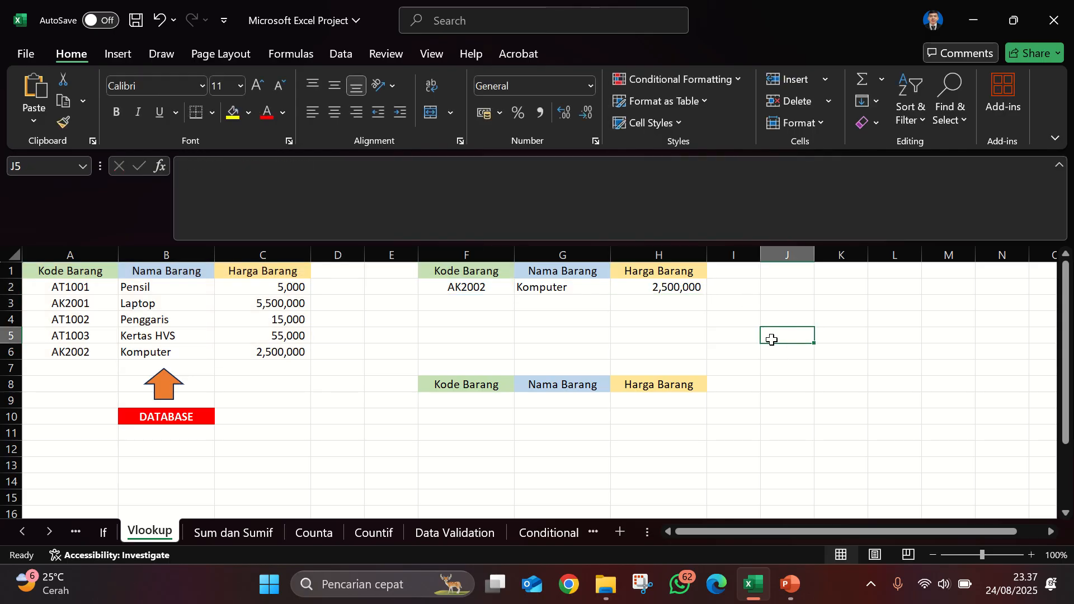
# Step: Compare the looked-up price in H2 with the database price in C6
pyautogui.click(672, 290)
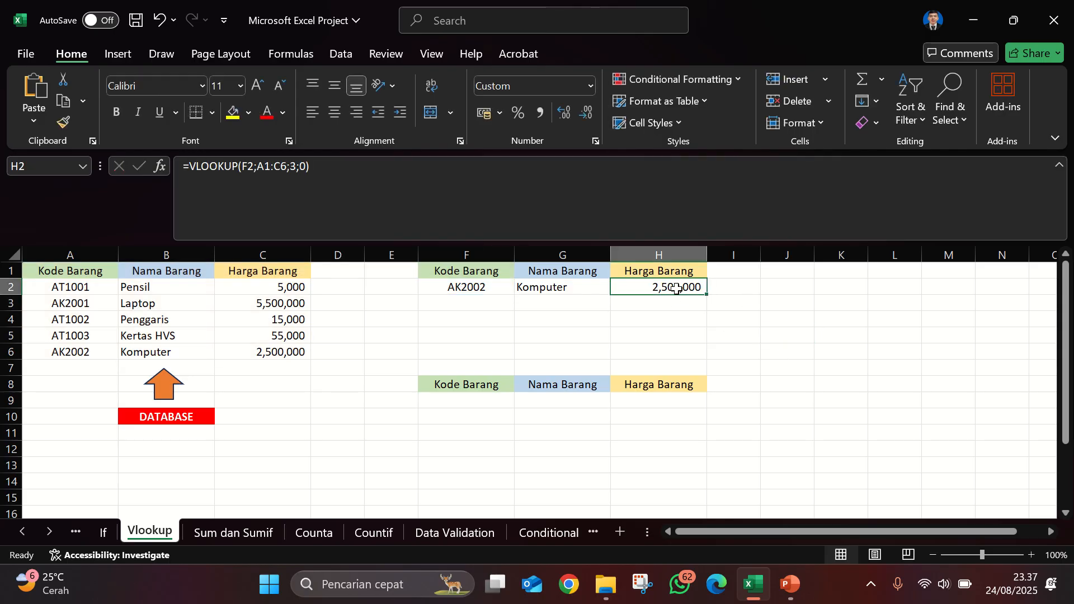
pyautogui.click(297, 355)
pyautogui.click(750, 340)
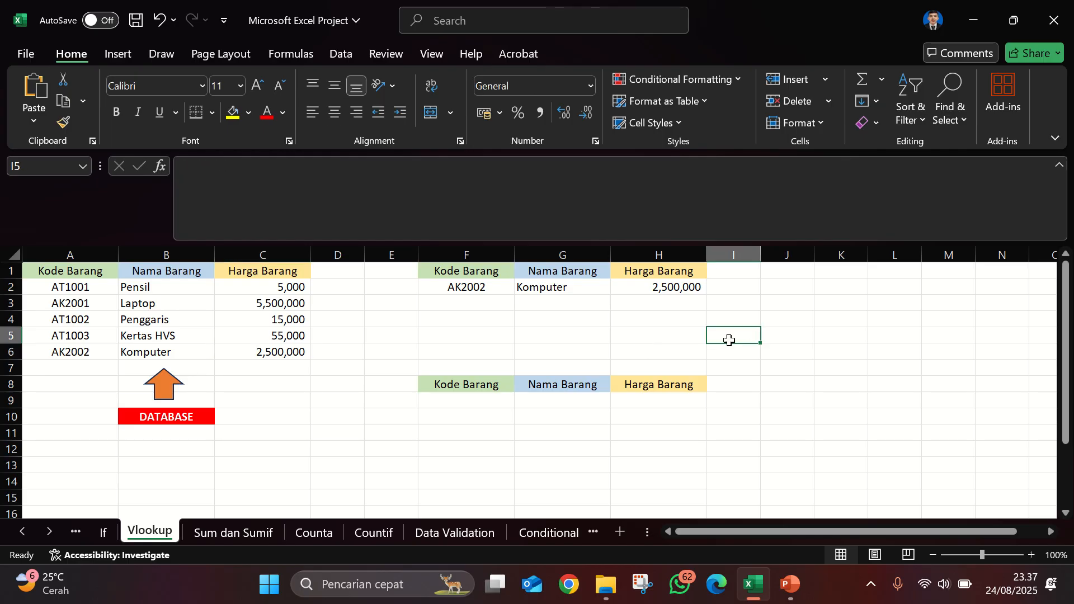
# Step: Review the code cells F2:F6 and examine the table range A1:C6 in G2's formula
pyautogui.click(442, 293)
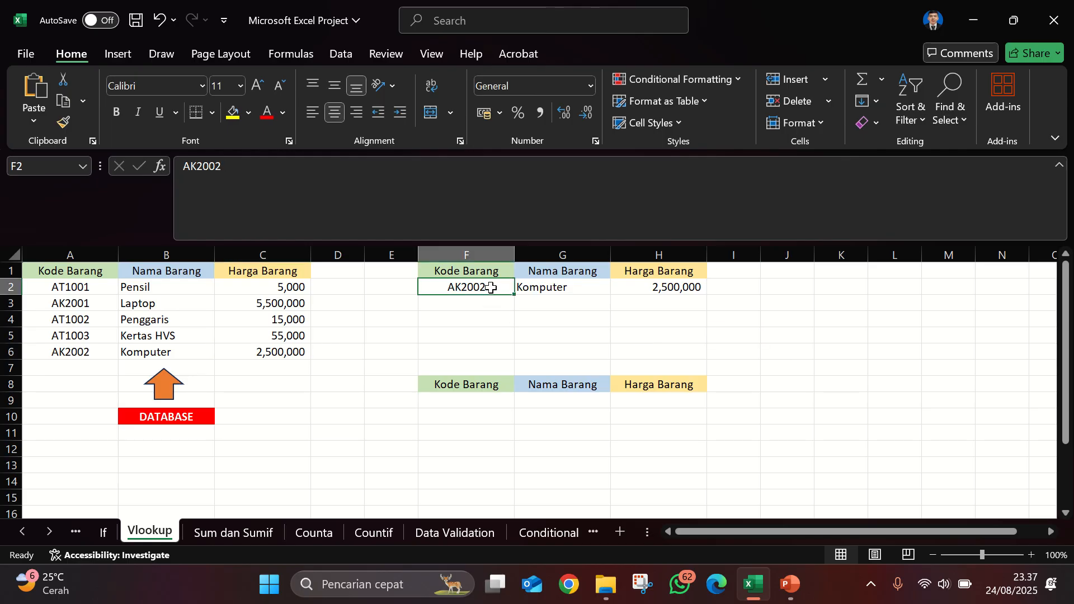
pyautogui.moveTo(481, 287); pyautogui.dragTo(475, 345)
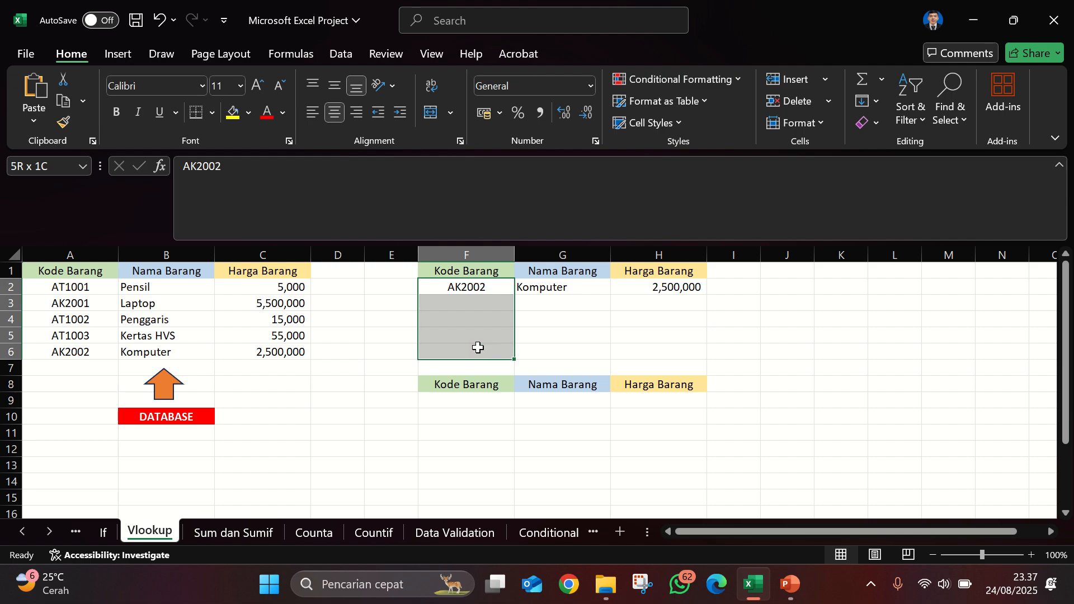
pyautogui.click(558, 302)
pyautogui.click(562, 286)
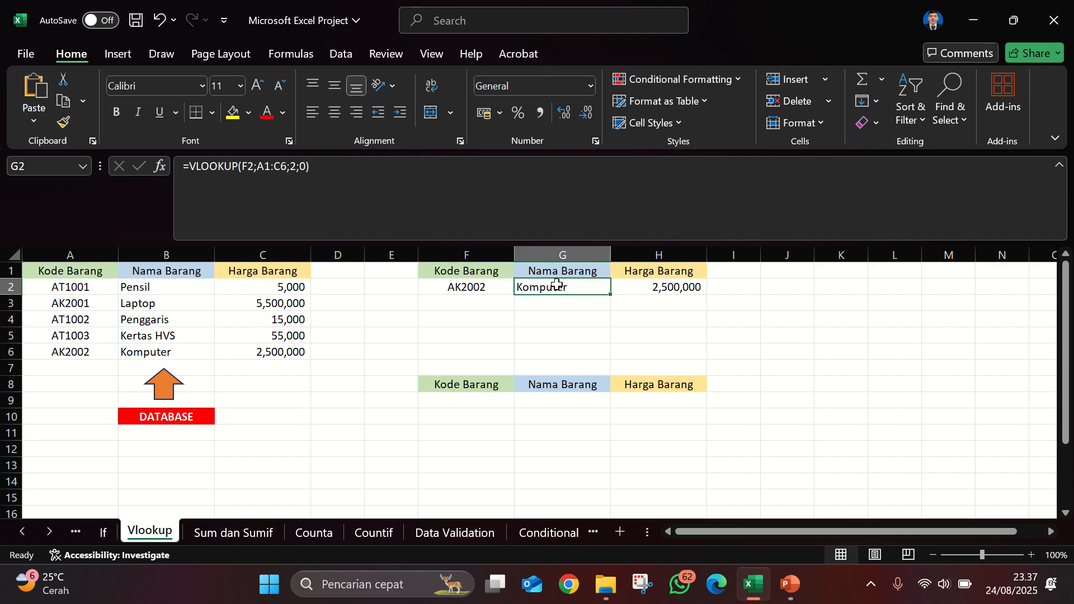
pyautogui.moveTo(257, 166); pyautogui.dragTo(284, 171)
pyautogui.click(260, 168)
pyautogui.doubleClick(283, 171)
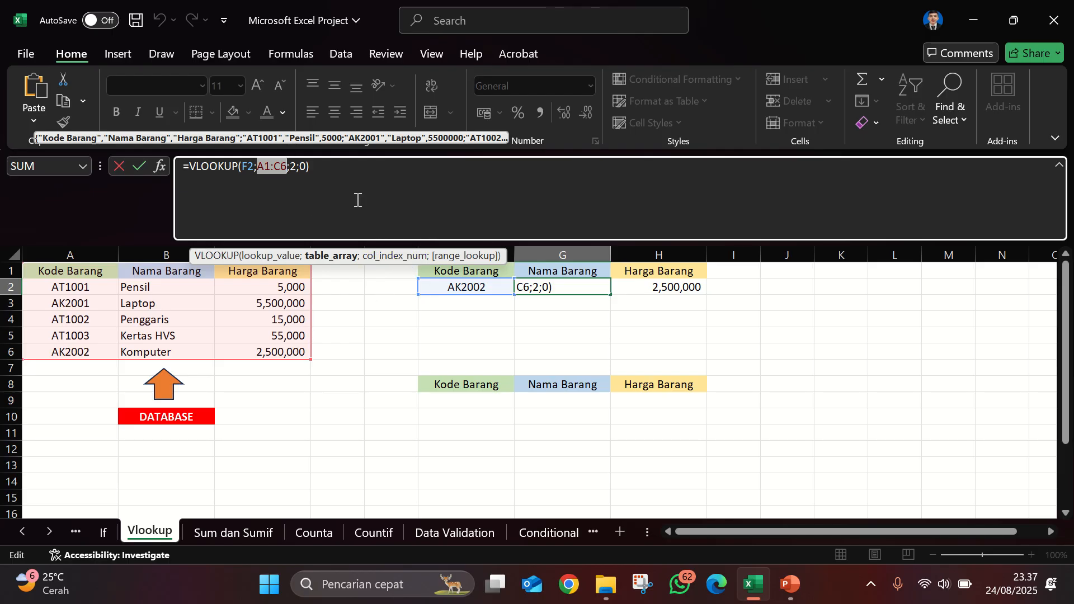
pyautogui.press('Return')
# Step: Try filling the G2 formula down to G3 with its relative range and inspect the table range in the copy
pyautogui.click(568, 290)
pyautogui.moveTo(610, 295); pyautogui.dragTo(582, 305)
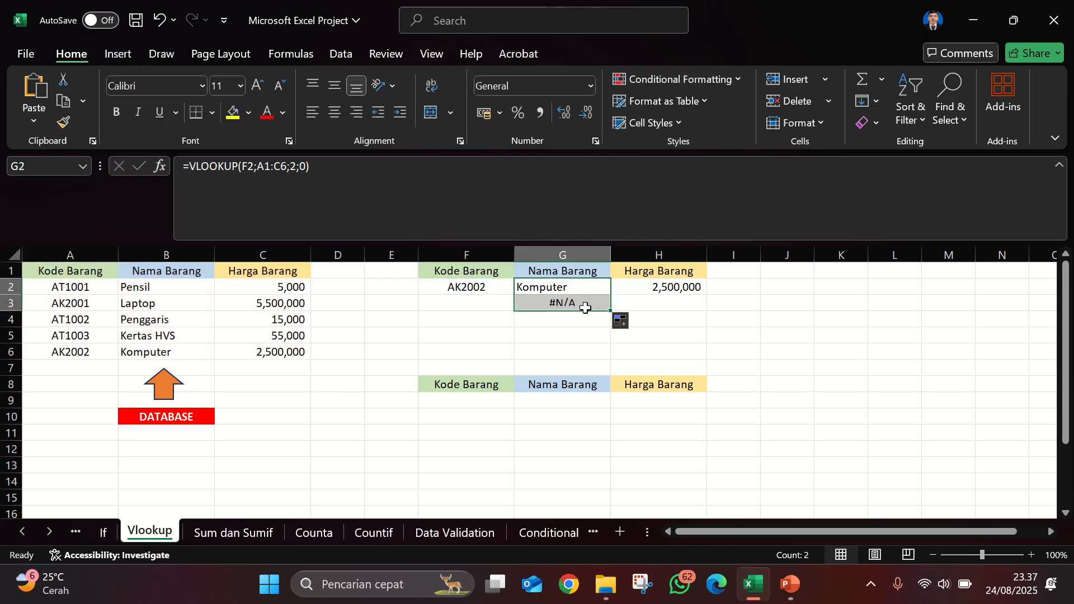
pyautogui.click(582, 303)
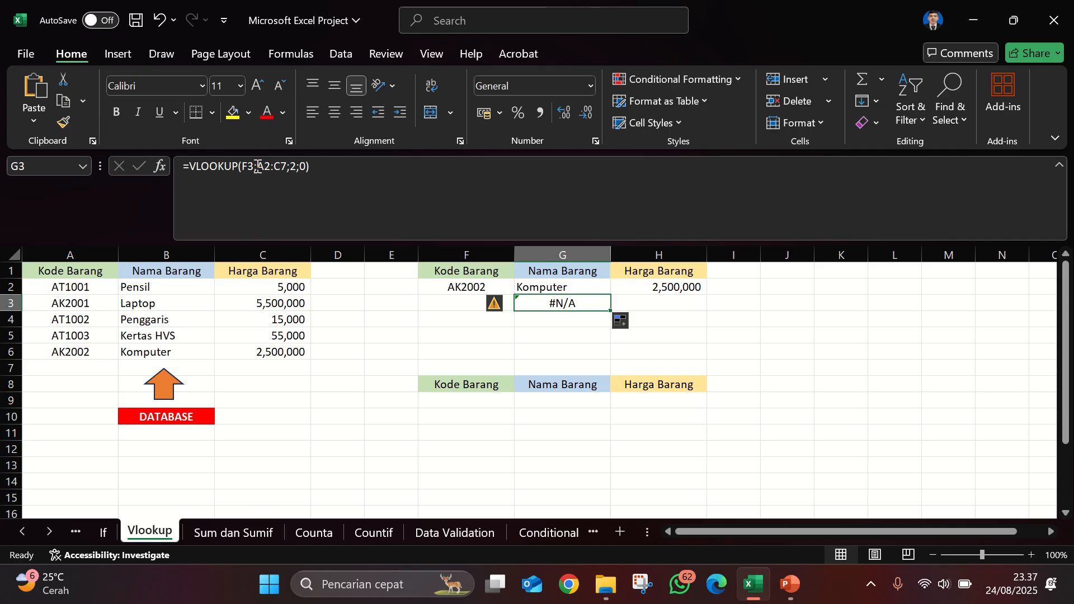
pyautogui.moveTo(257, 166); pyautogui.dragTo(289, 166)
pyautogui.press('Return')
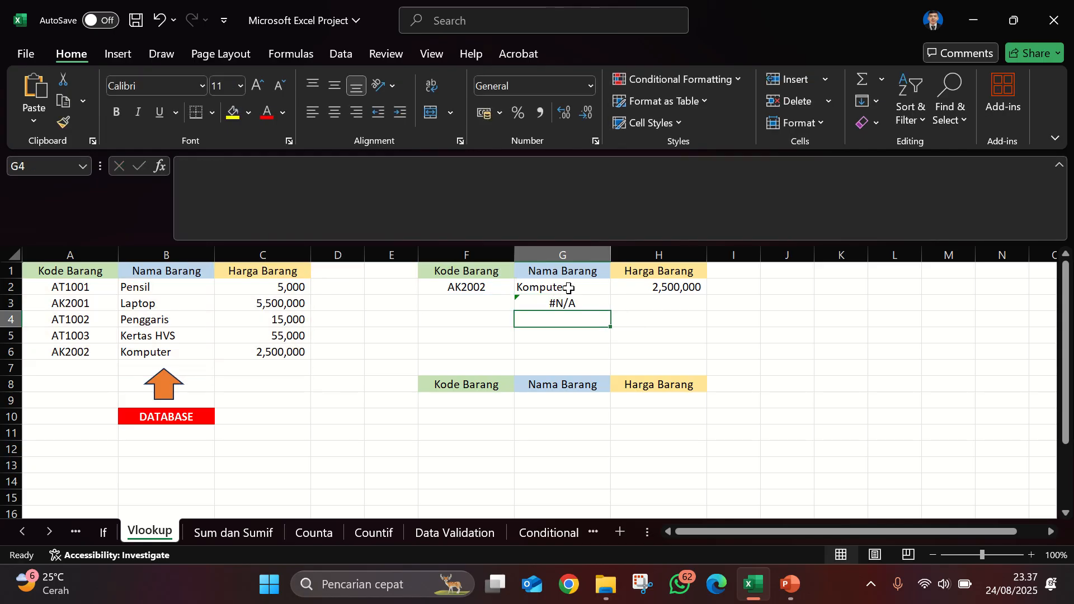
# Step: Make the table range in G2 absolute as $A$1:$C$6 and fill the formula down to G6
pyautogui.click(572, 287)
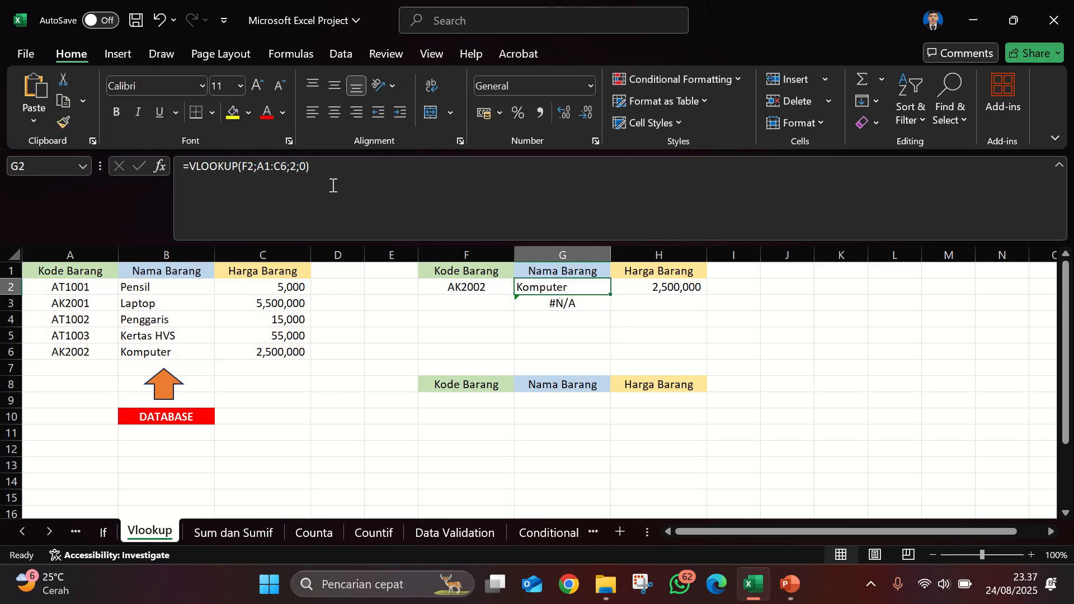
pyautogui.click(258, 167)
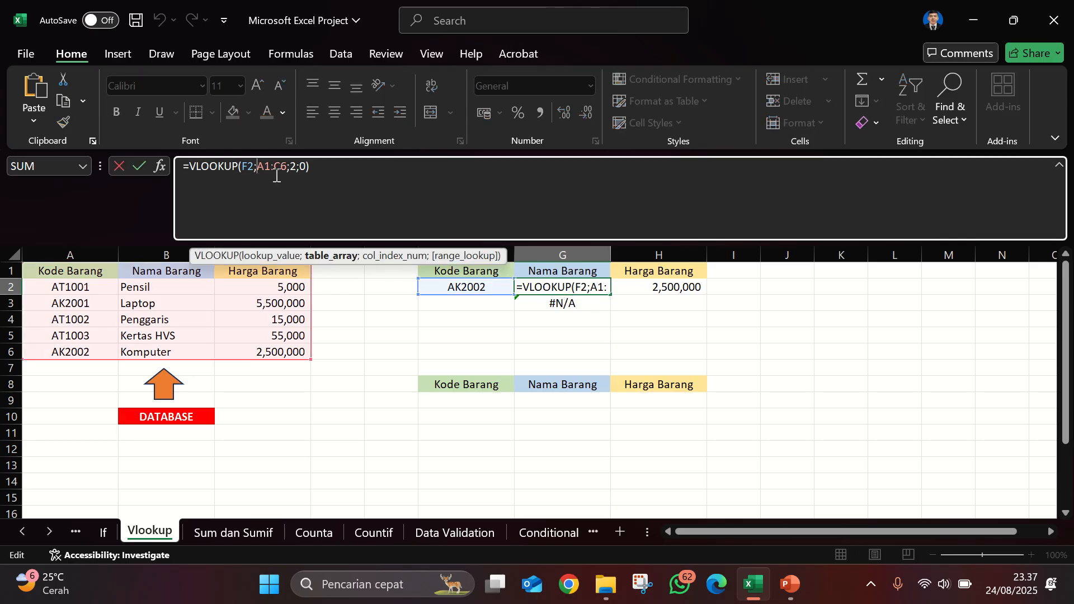
pyautogui.press('F4')
pyautogui.click(297, 167)
pyautogui.press('F4')
pyautogui.press('Return')
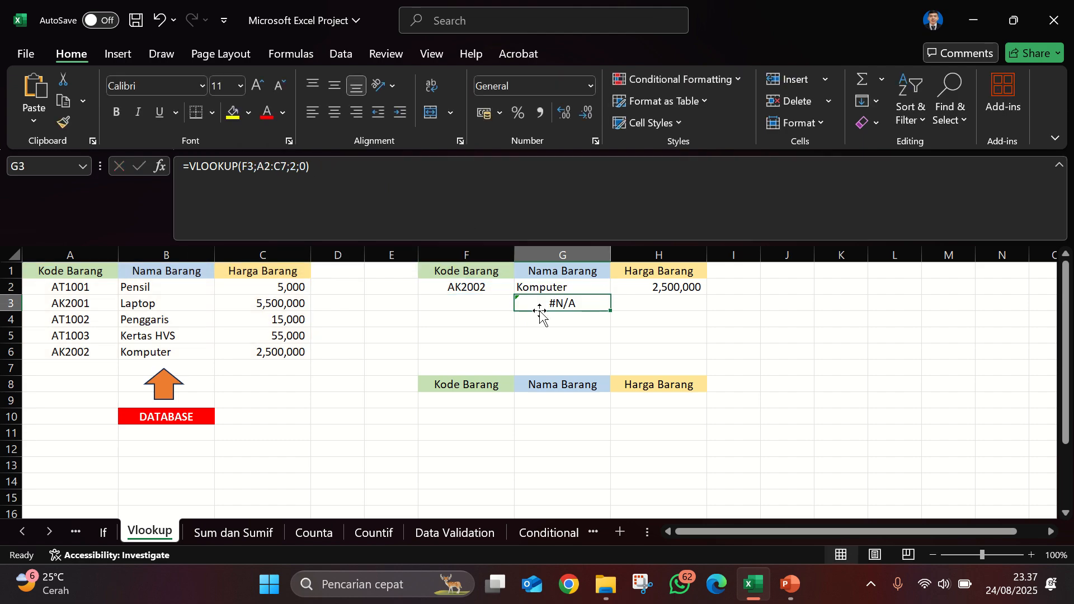
pyautogui.click(546, 285)
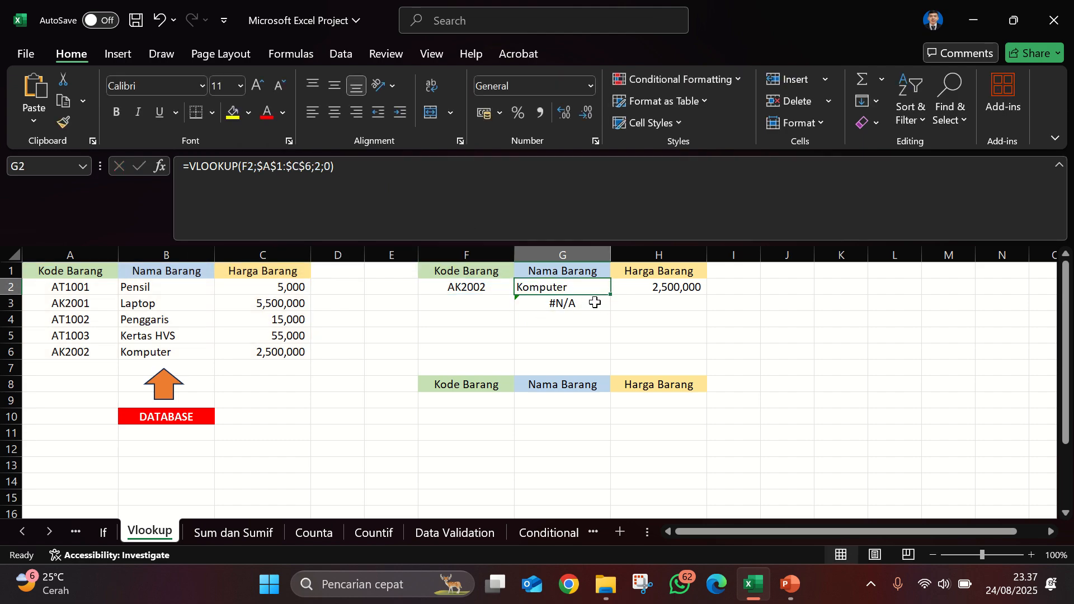
pyautogui.moveTo(611, 295); pyautogui.dragTo(614, 354)
# Step: Copy the item code AT1002 from A4 into the Kode Barang cell F3 and save the workbook
pyautogui.click(460, 286)
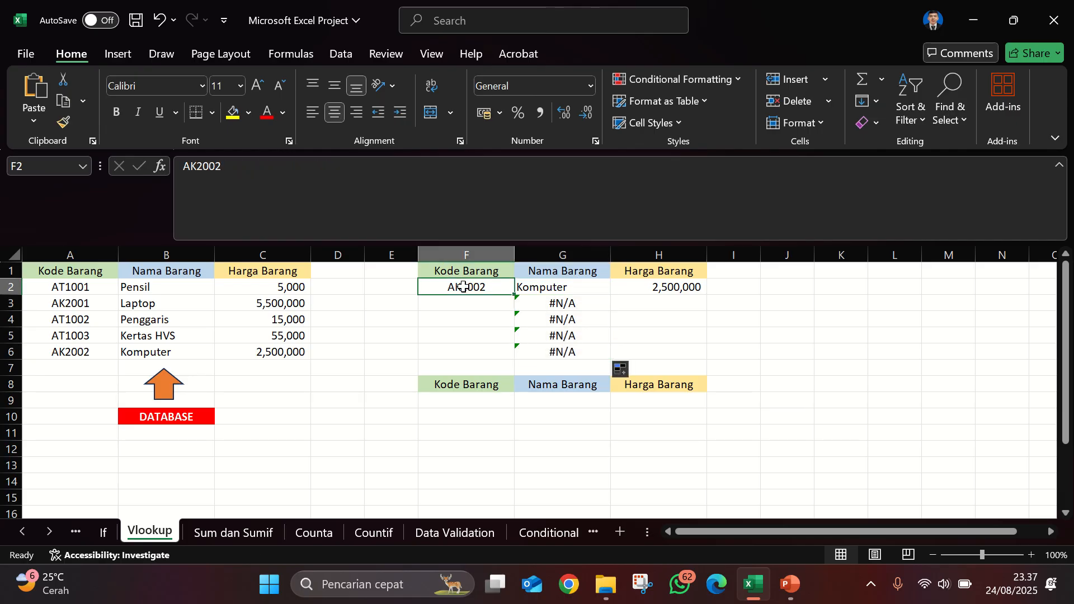
pyautogui.click(89, 318)
pyautogui.hotkey('ctrl', 'c')
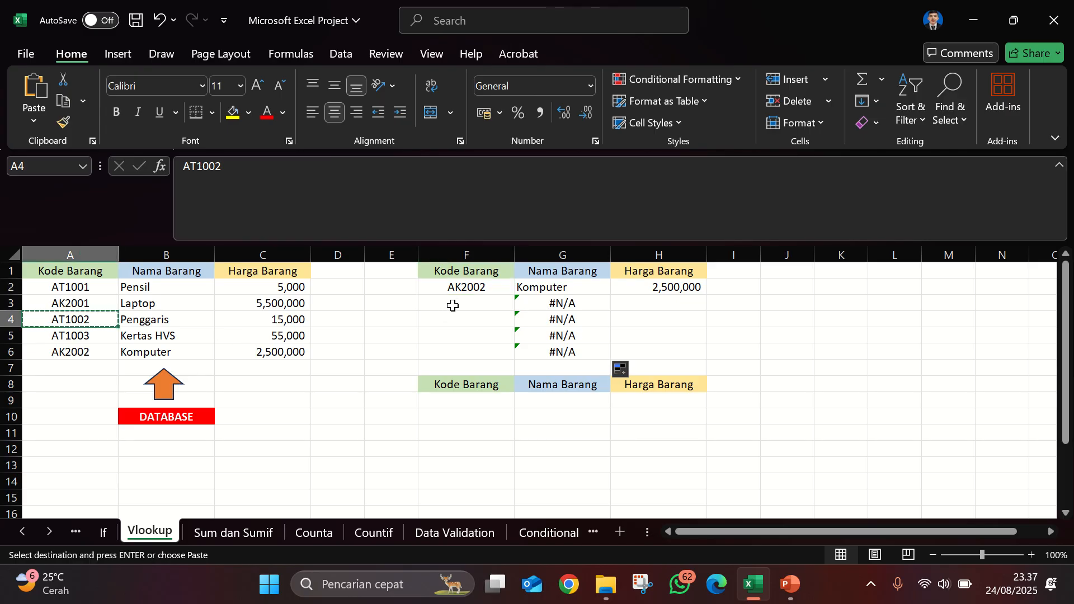
pyautogui.click(456, 304)
pyautogui.hotkey('ctrl', 'v')
pyautogui.click(553, 304)
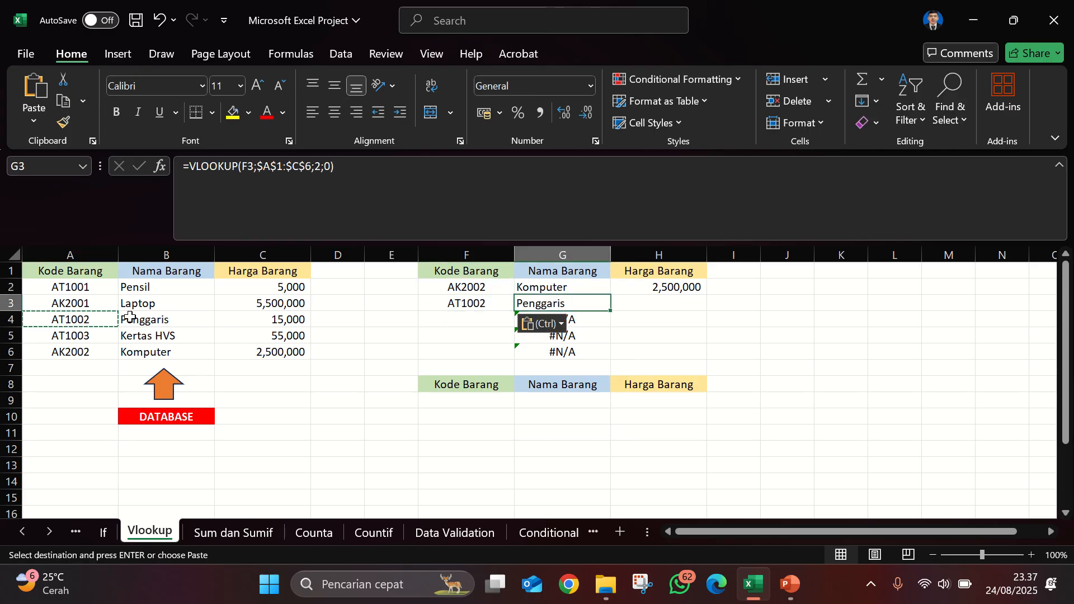
pyautogui.hotkey('ctrl', 's')
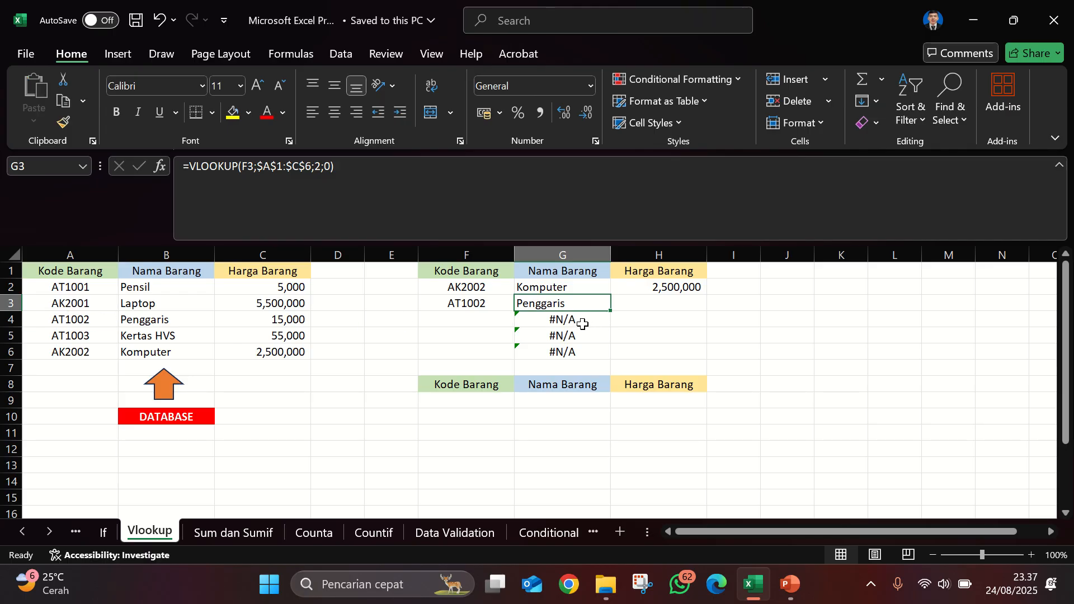
# Step: Copy the item code AK2001 from A3 into the Kode Barang cell F4
pyautogui.click(574, 319)
pyautogui.moveTo(456, 319); pyautogui.dragTo(460, 351)
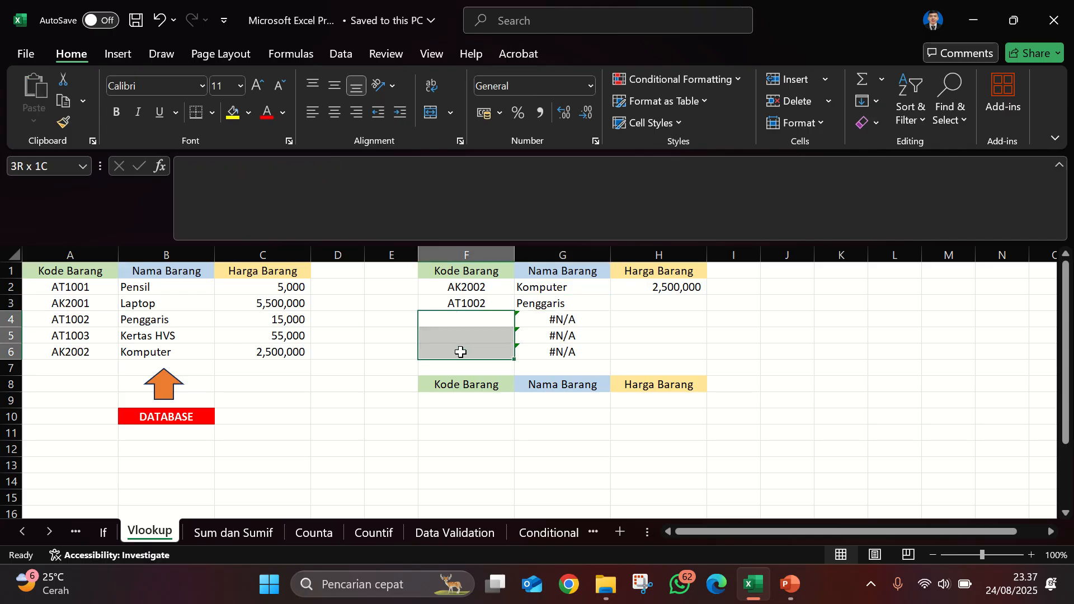
pyautogui.click(83, 319)
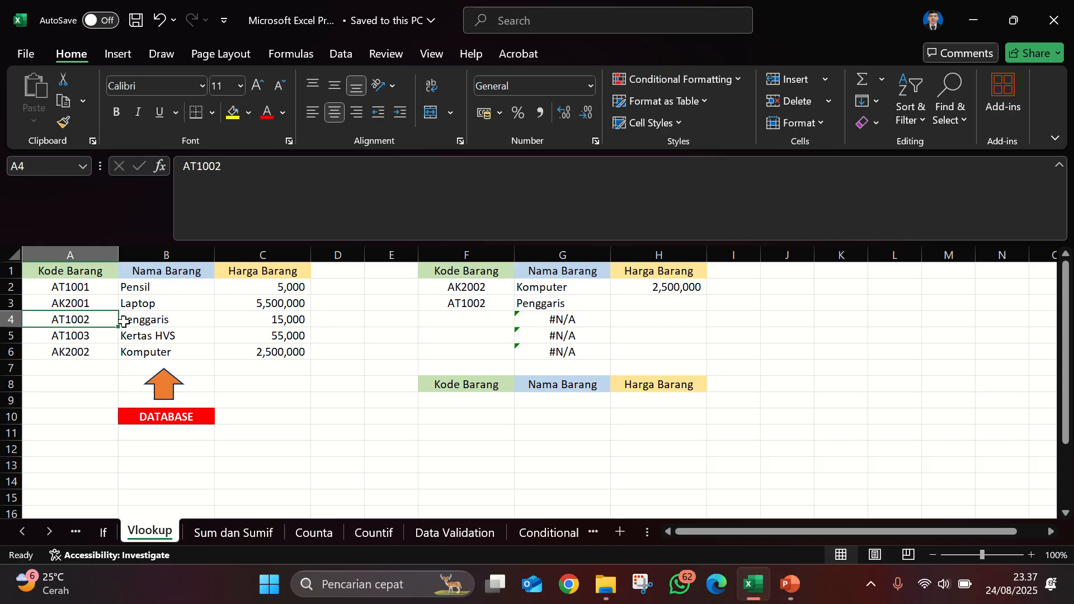
pyautogui.click(103, 303)
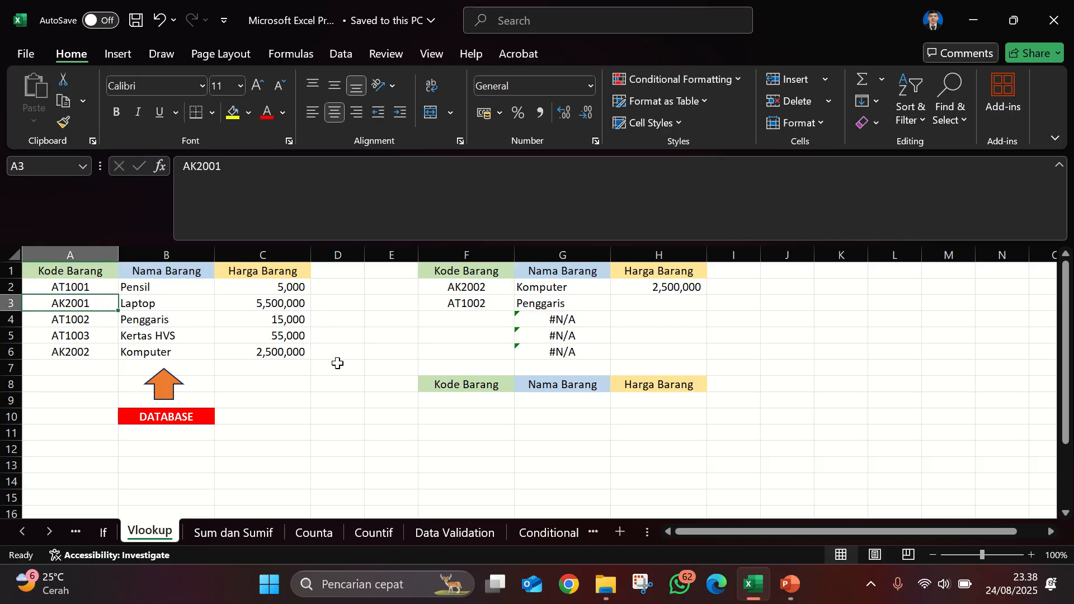
pyautogui.hotkey('ctrl', 'c')
pyautogui.click(470, 319)
pyautogui.hotkey('ctrl', 'v')
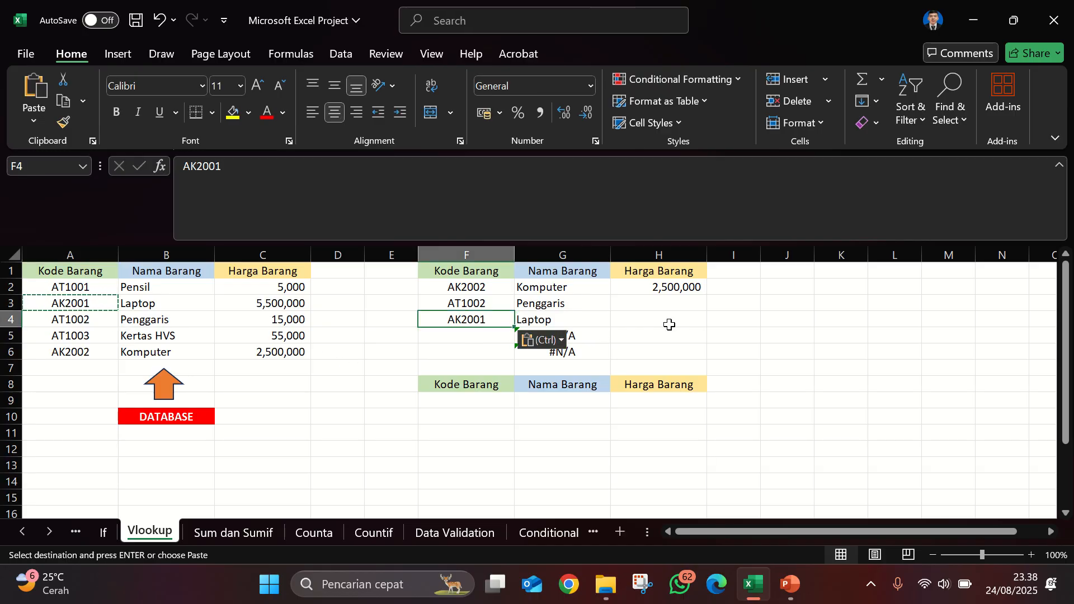
pyautogui.click(667, 320)
pyautogui.click(592, 317)
pyautogui.press('Escape')
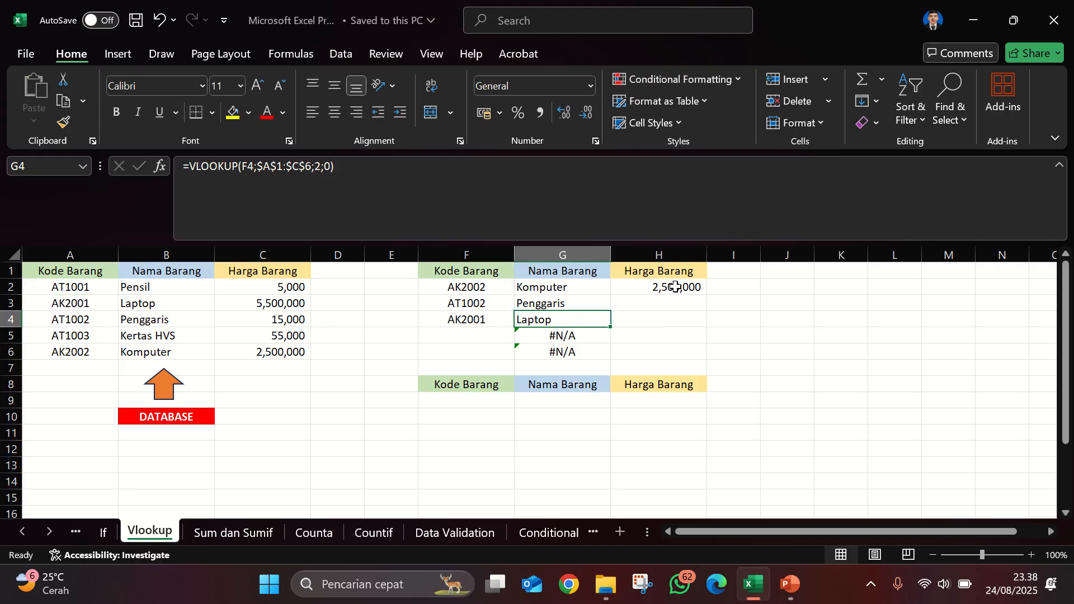
pyautogui.click(662, 288)
pyautogui.click(565, 316)
pyautogui.click(657, 287)
pyautogui.click(266, 166)
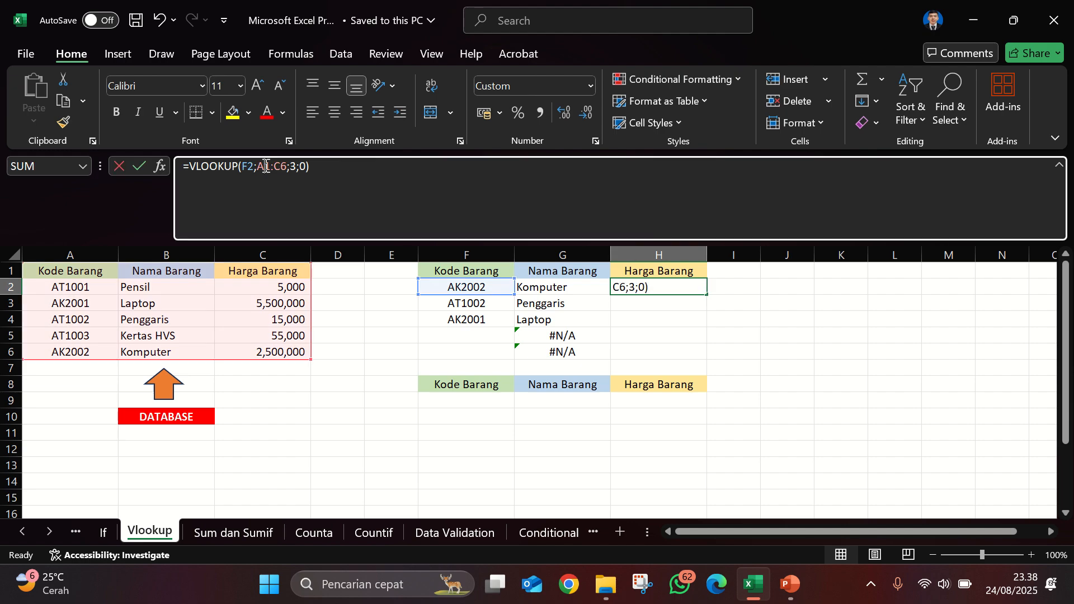
pyautogui.press('super')
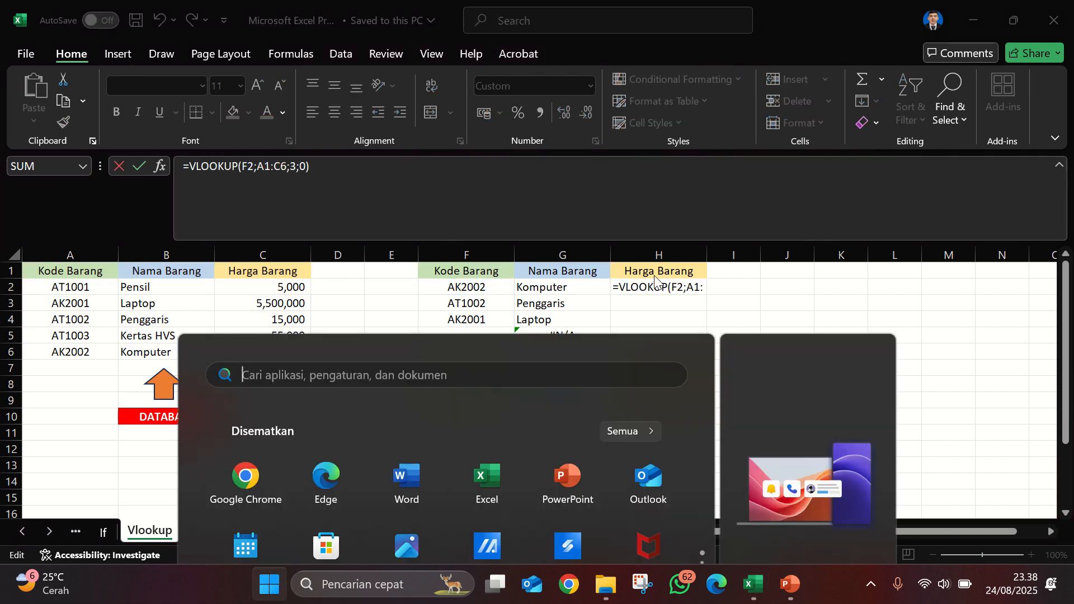
pyautogui.press('super')
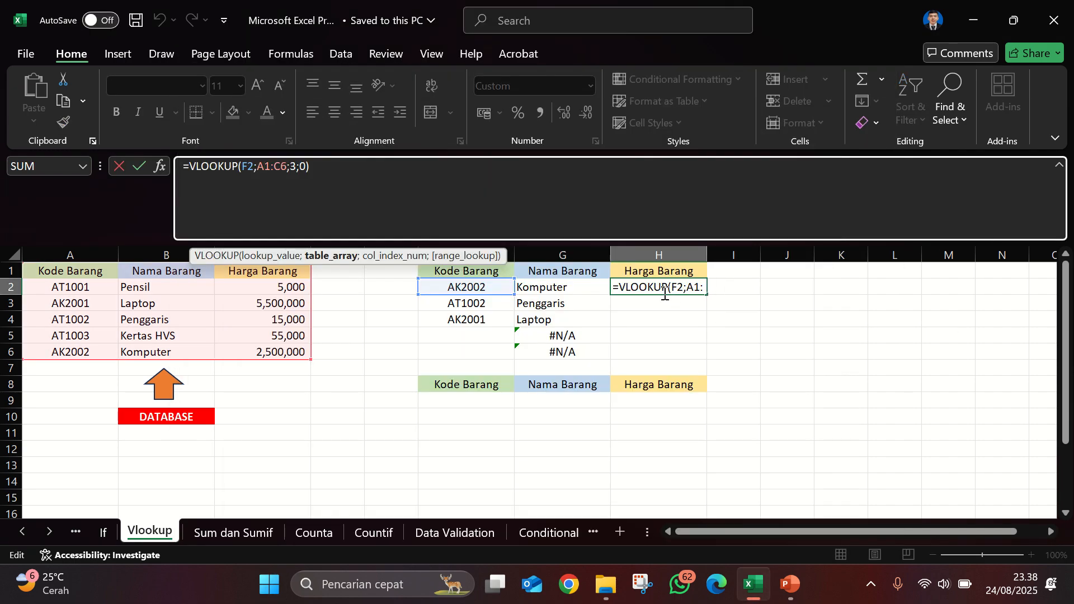
pyautogui.press('Return')
pyautogui.press('Up')
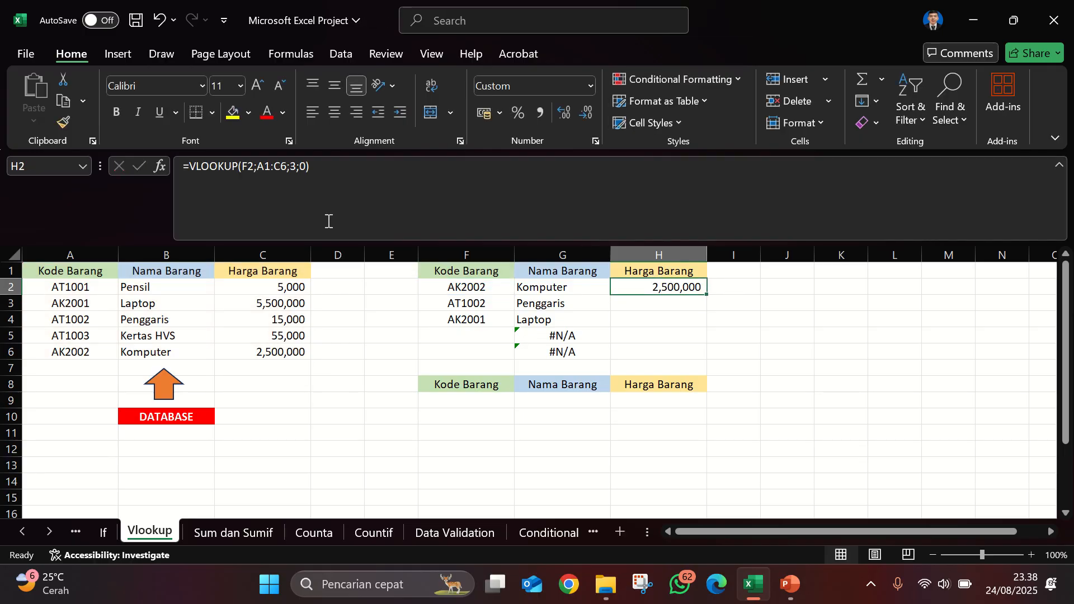
# Step: Make the table range in H2 absolute as $A$1:$C$6 and fill the price formula down to H4
pyautogui.click(264, 168)
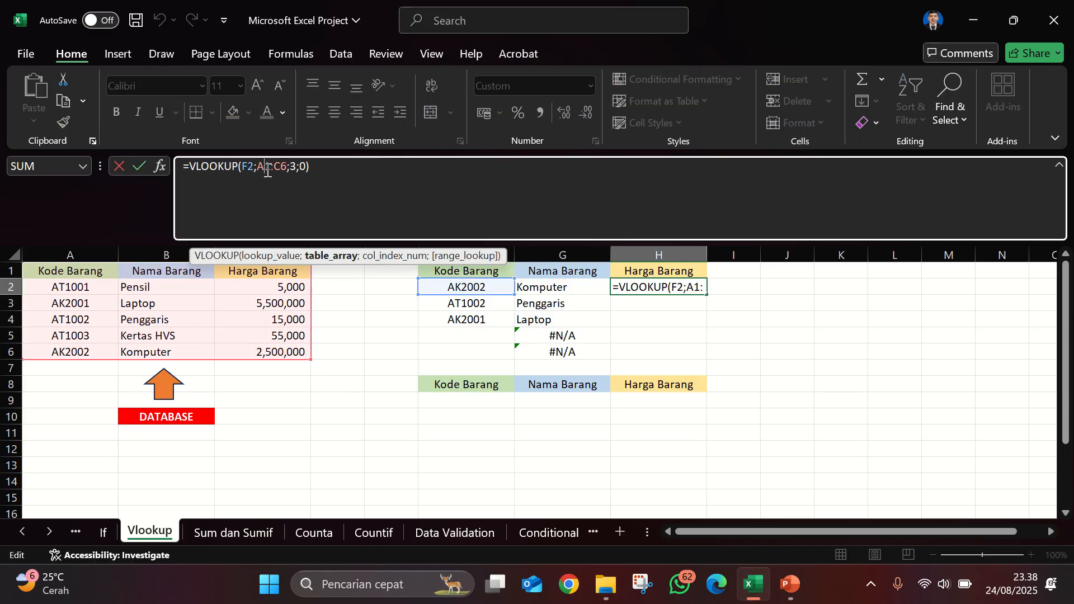
pyautogui.press('F4')
pyautogui.click(293, 168)
pyautogui.press('F4')
pyautogui.press('Return')
pyautogui.click(693, 288)
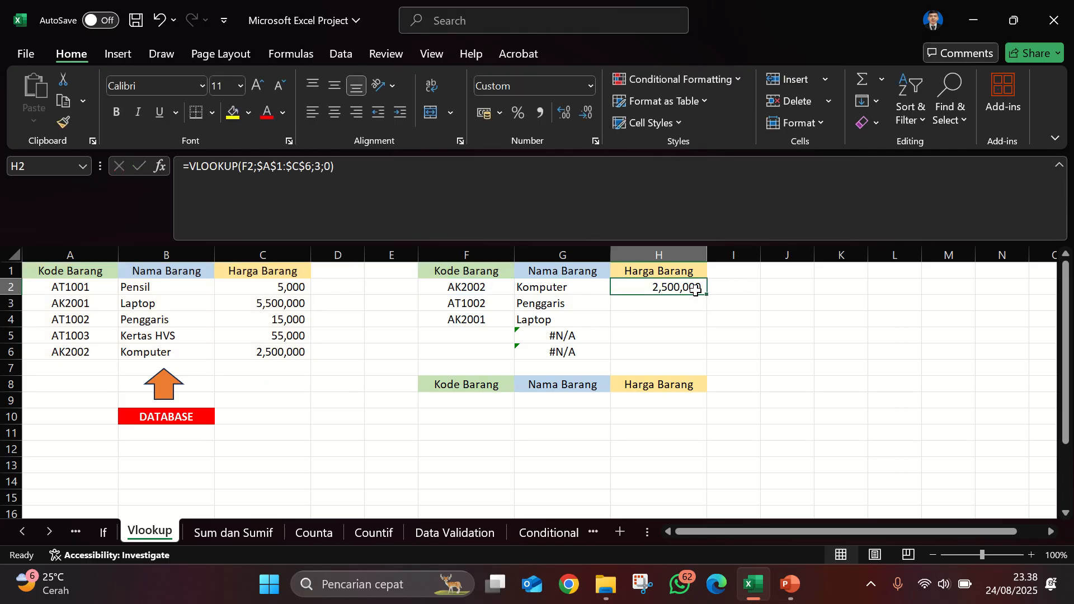
pyautogui.moveTo(704, 293); pyautogui.dragTo(706, 326)
# Step: Examine the filled price formulas in H3 and H4, and compare the name formulas in G5 and G6 with the code cell F5
pyautogui.click(662, 299)
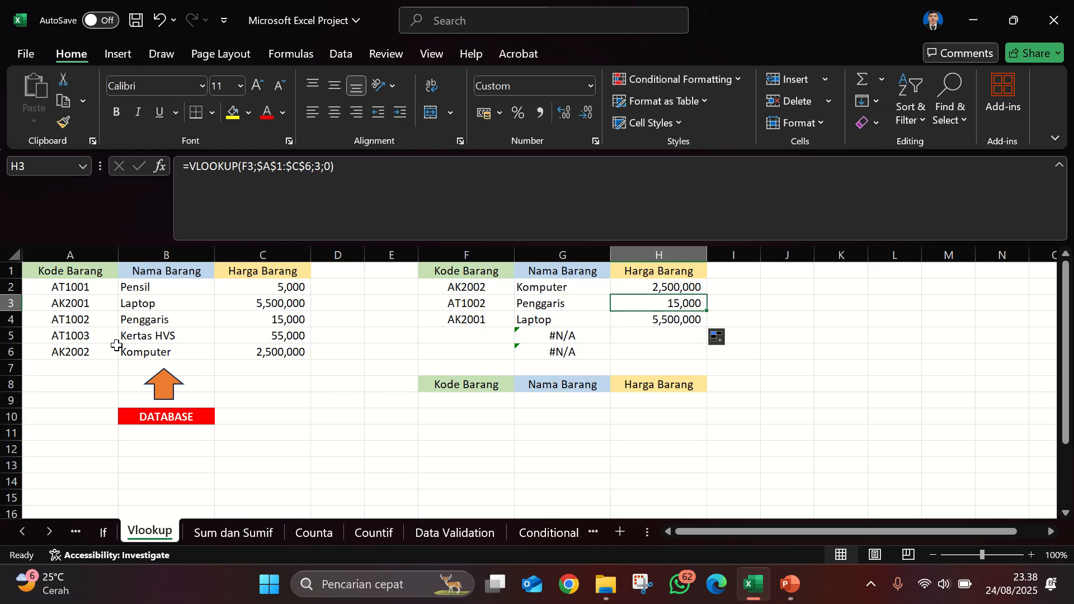
pyautogui.click(647, 317)
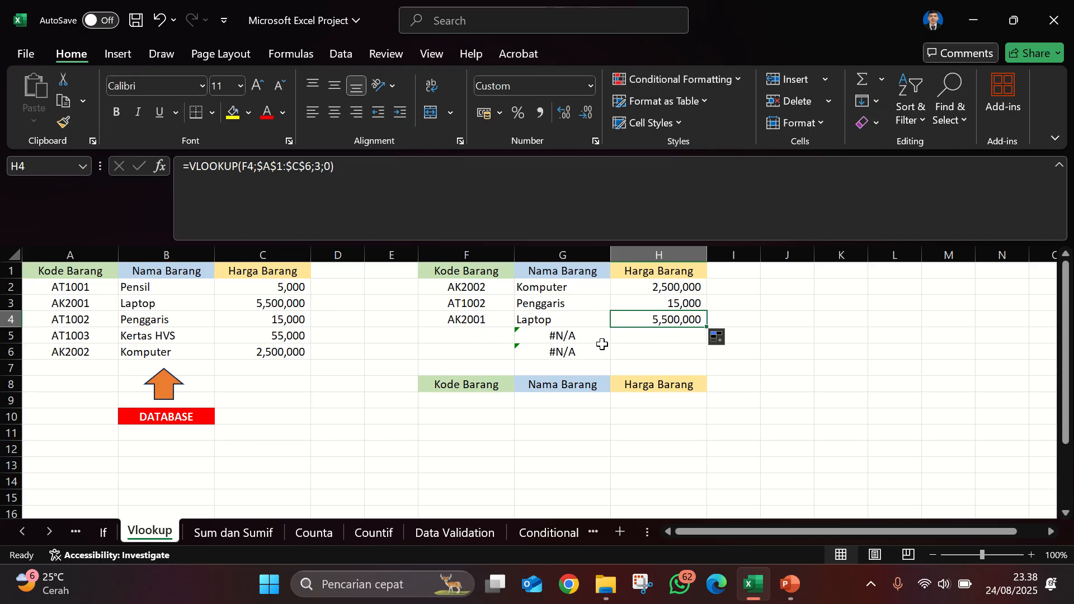
pyautogui.click(582, 349)
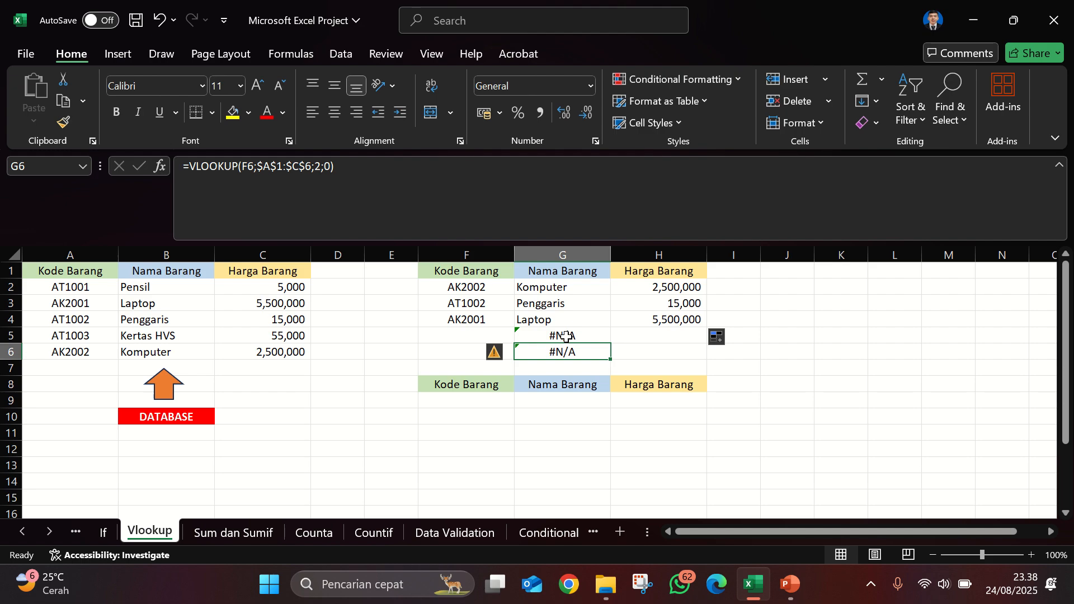
pyautogui.click(571, 337)
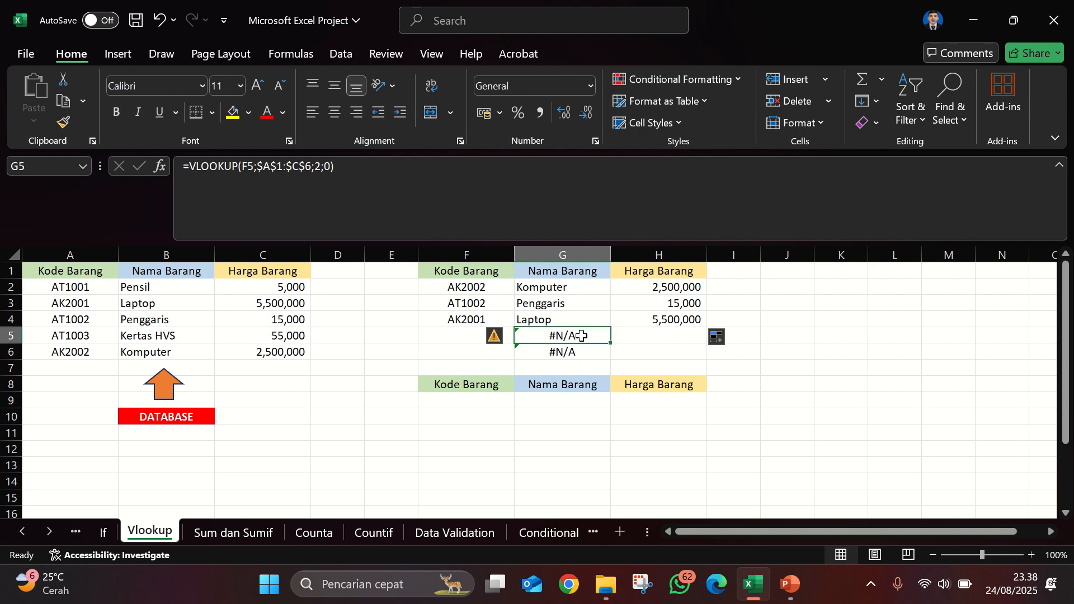
pyautogui.click(482, 338)
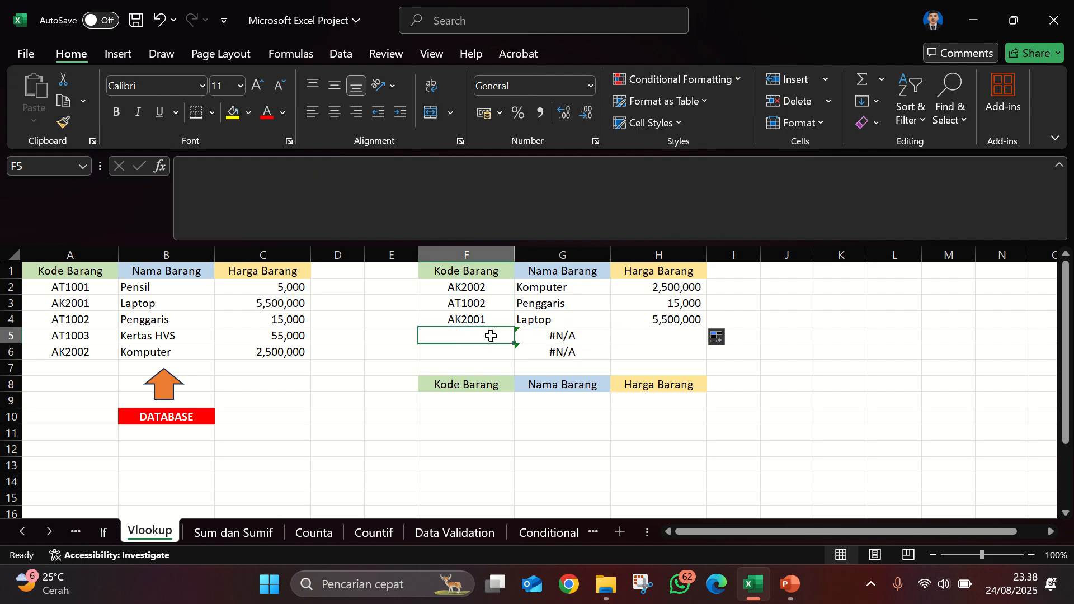
pyautogui.click(558, 336)
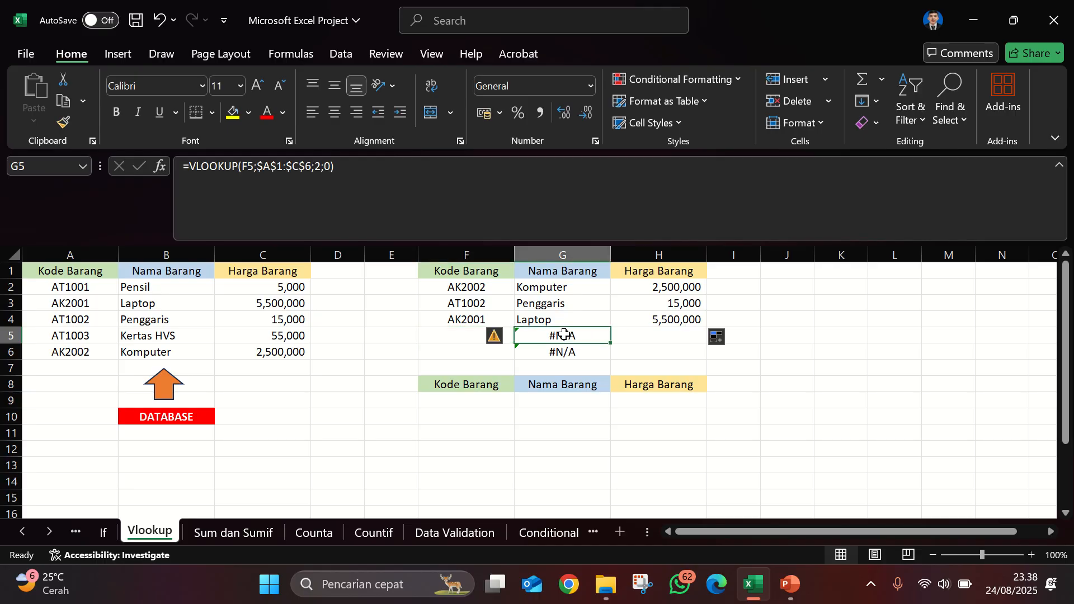
pyautogui.click(465, 338)
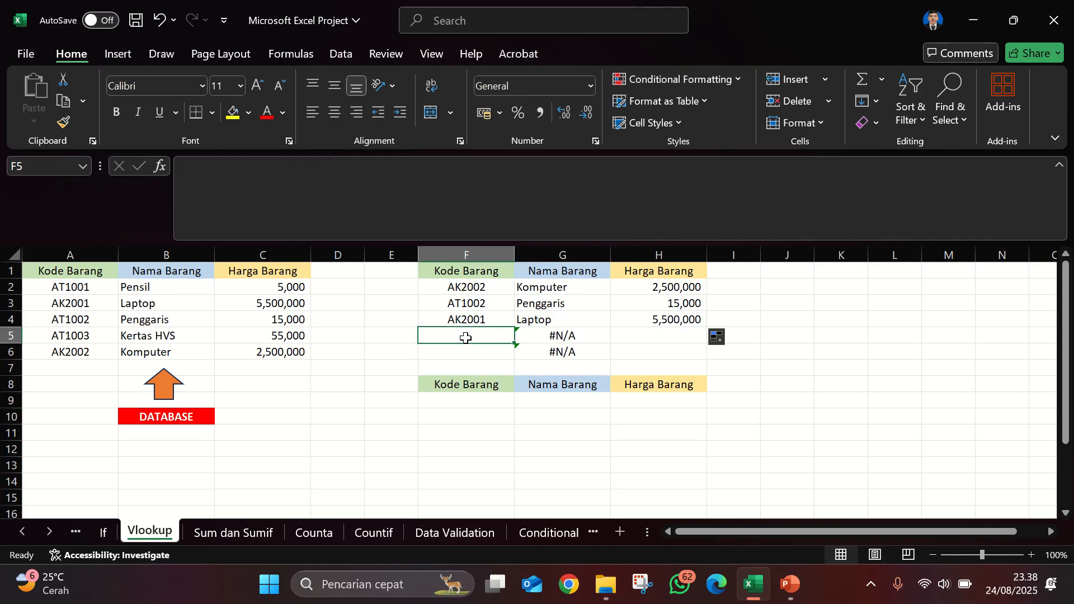
pyautogui.click(565, 338)
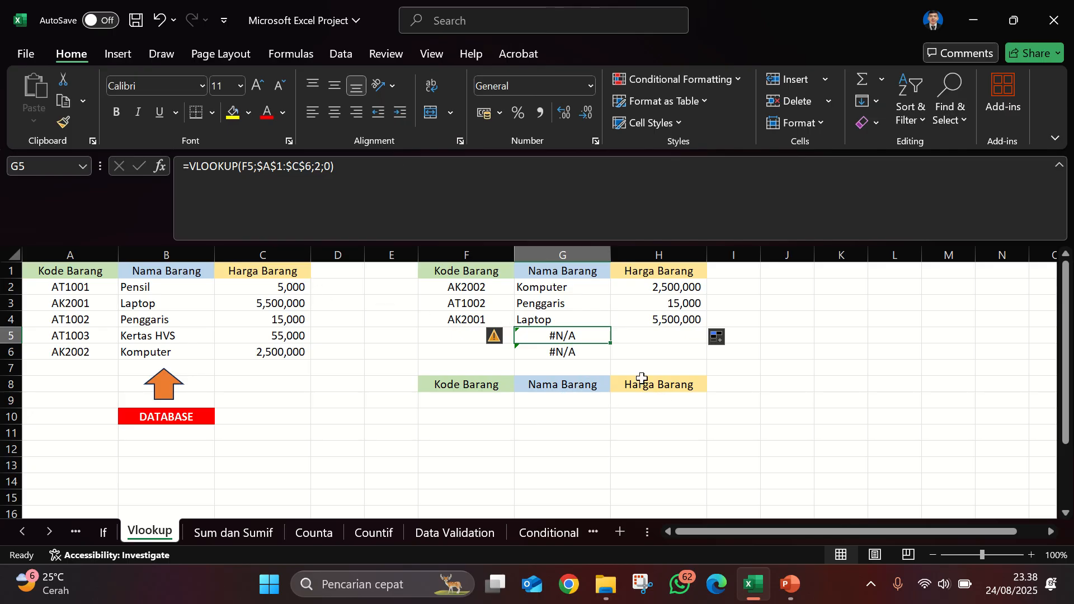
pyautogui.moveTo(456, 386); pyautogui.dragTo(692, 461)
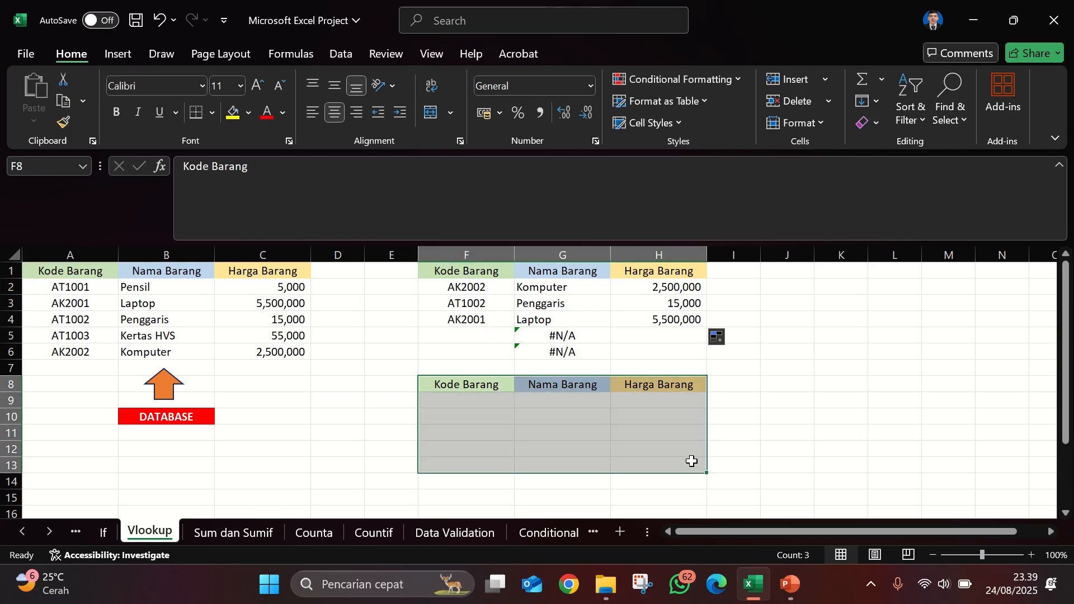
pyautogui.click(451, 399)
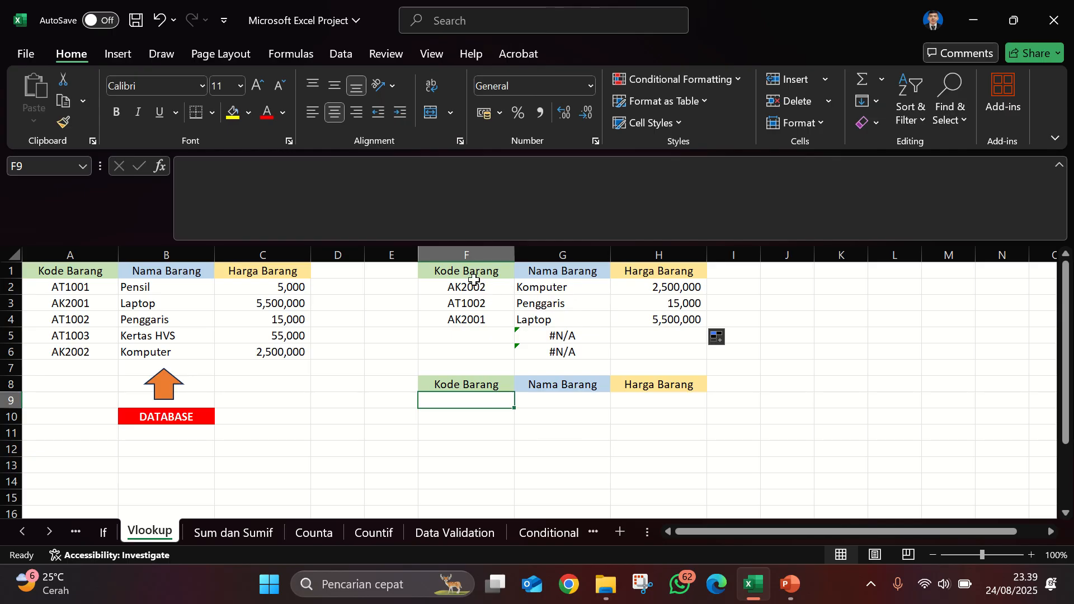
pyautogui.click(444, 270)
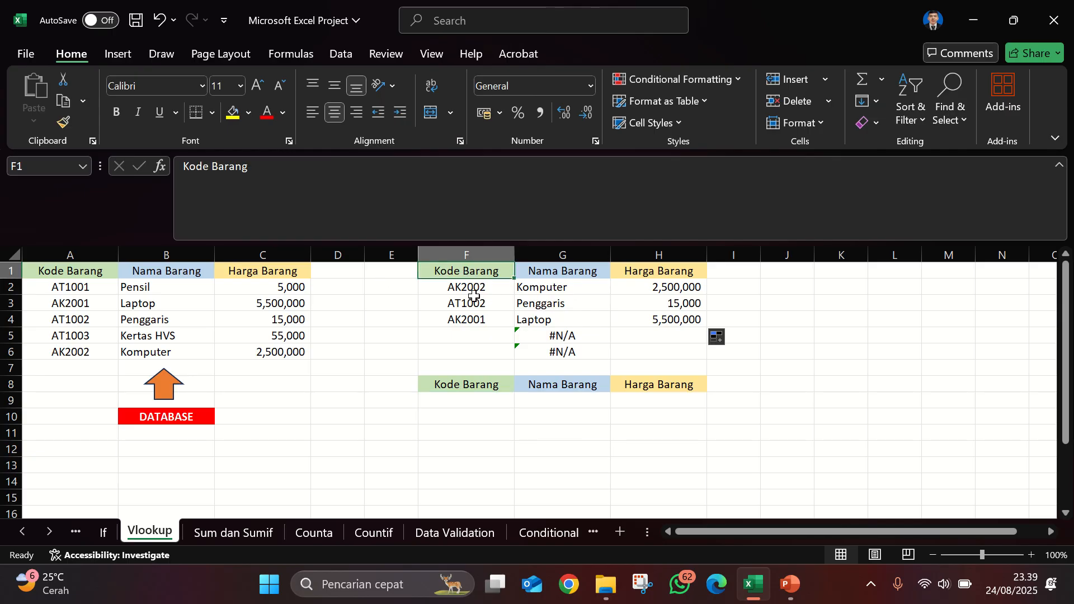
pyautogui.click(501, 286)
pyautogui.click(562, 290)
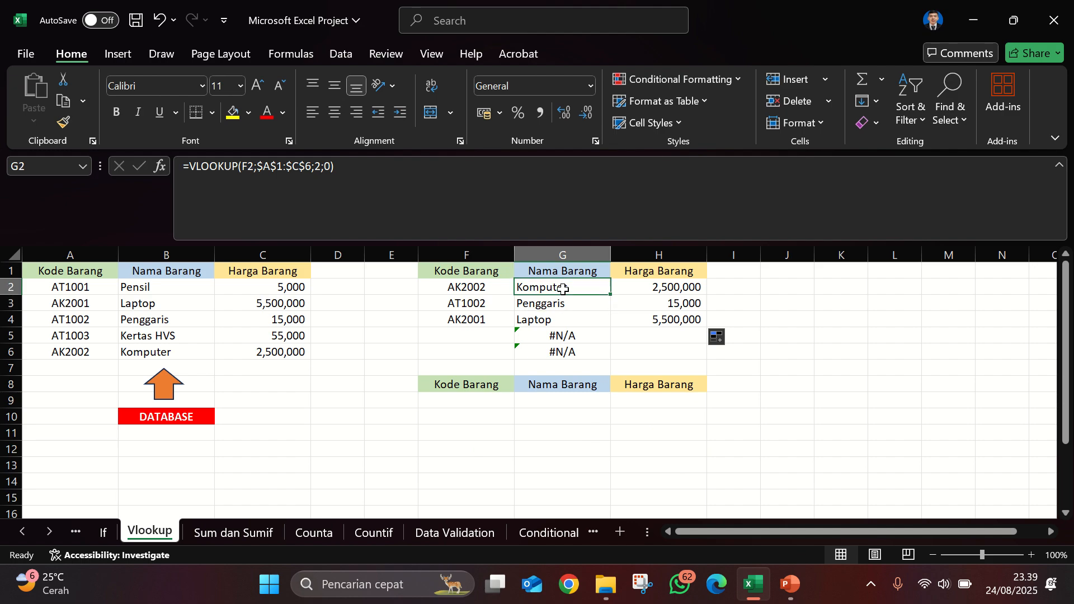
pyautogui.click(816, 404)
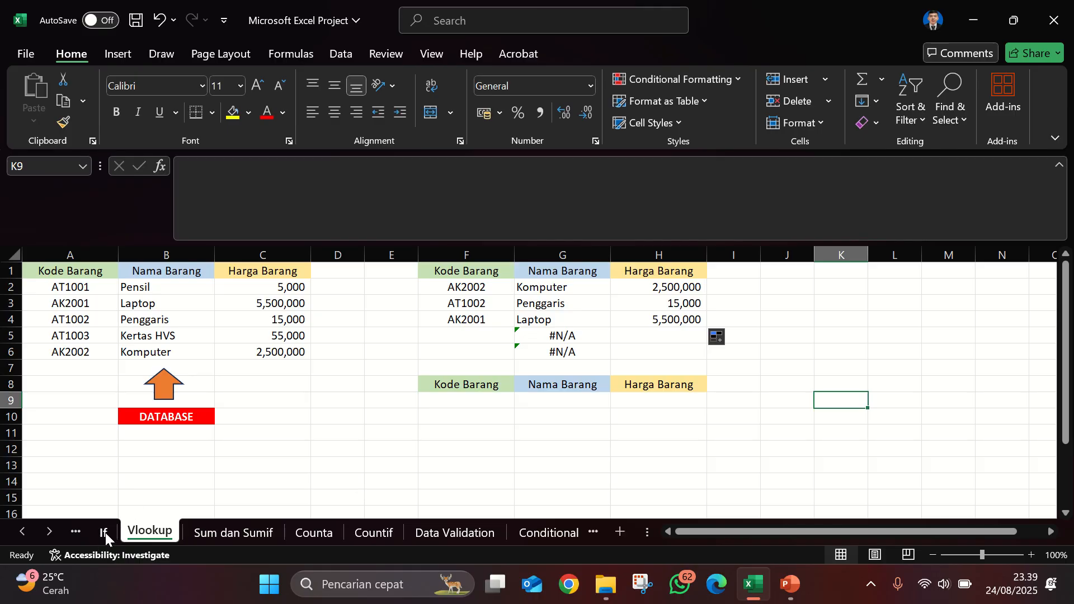
pyautogui.click(495, 443)
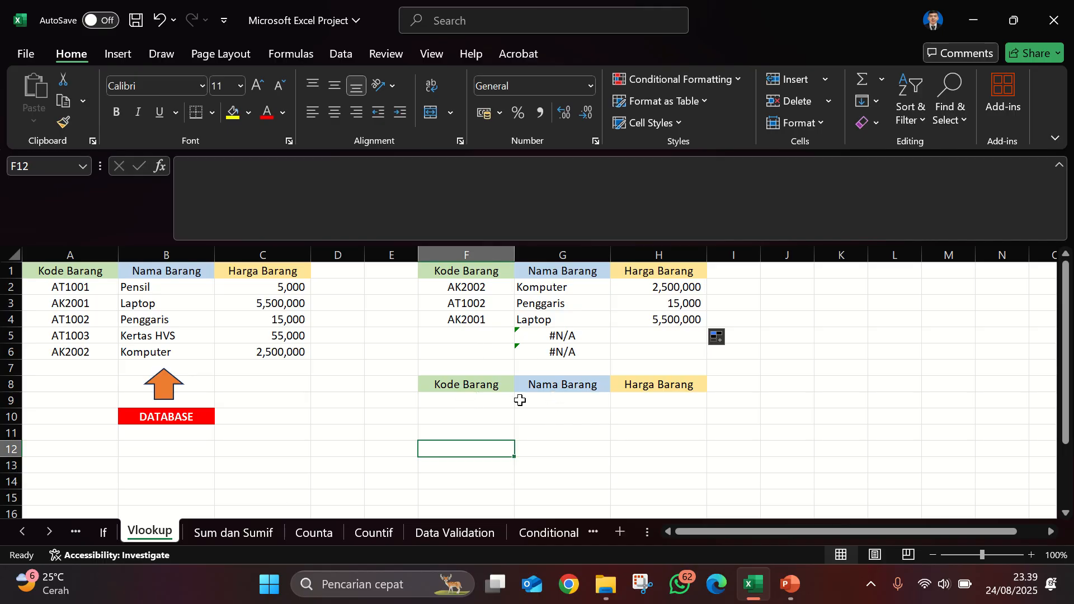
pyautogui.click(479, 418)
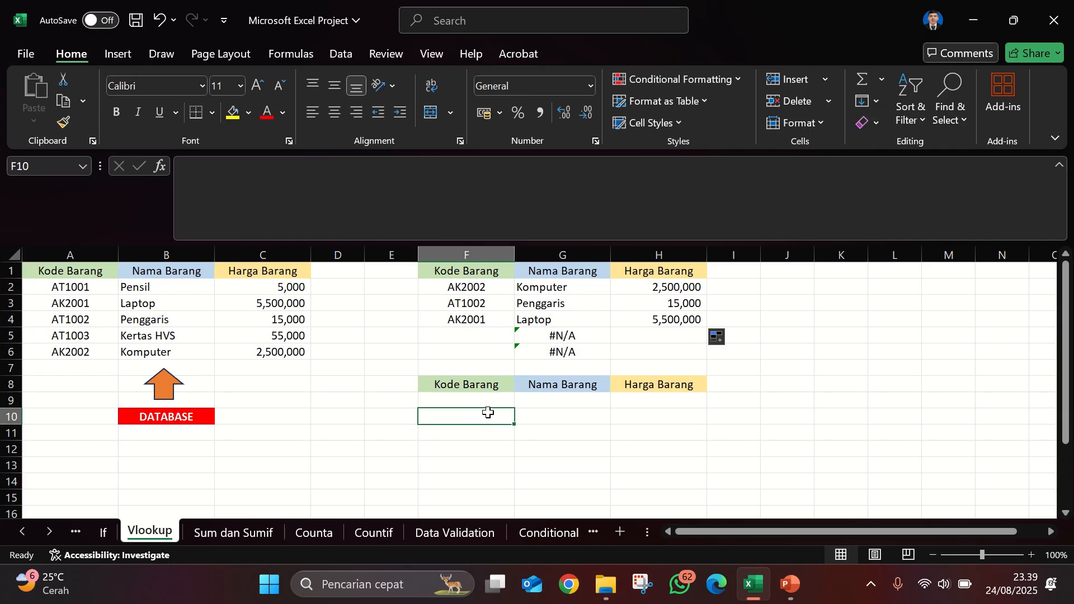
pyautogui.click(495, 434)
pyautogui.click(498, 396)
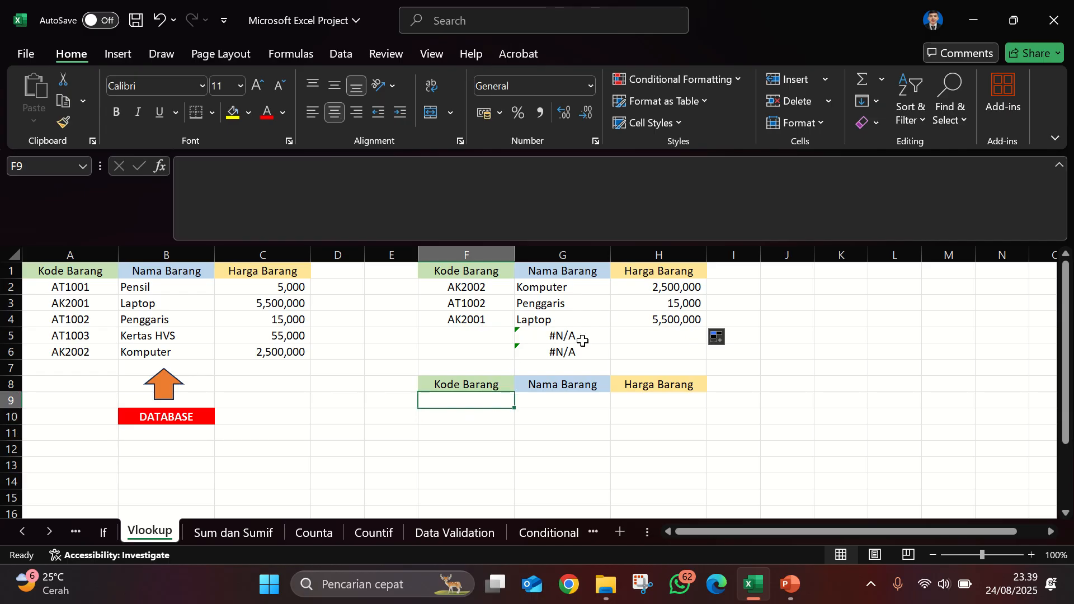
pyautogui.click(481, 339)
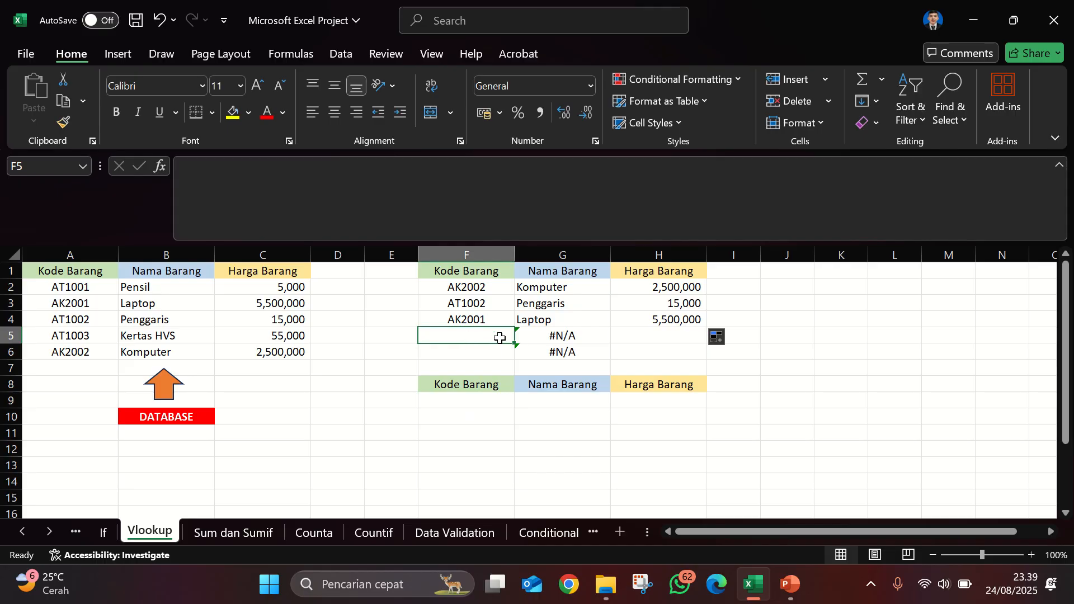
pyautogui.click(567, 406)
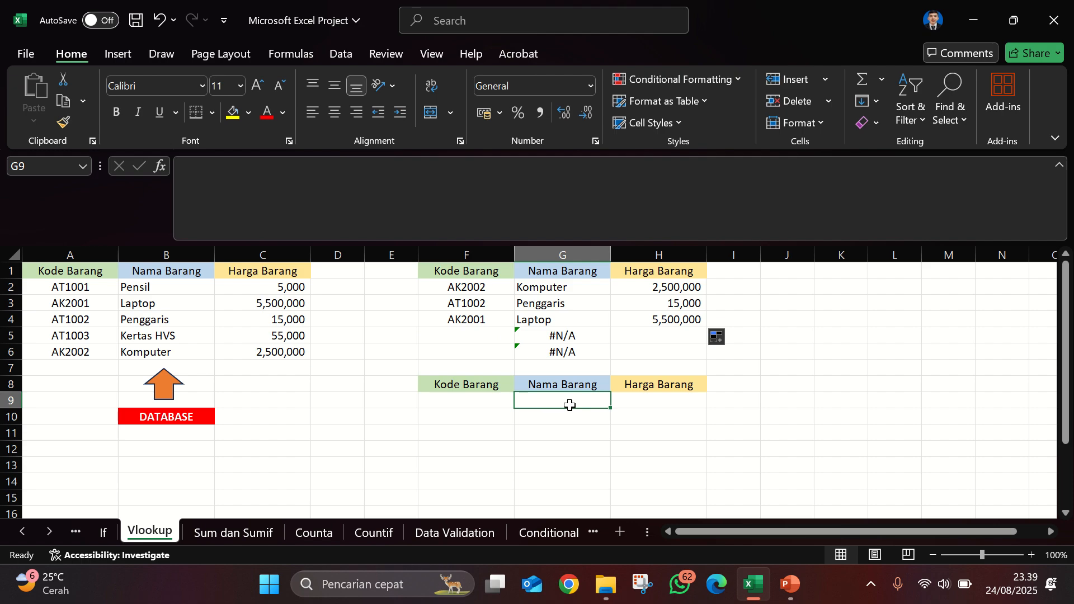
pyautogui.click(492, 401)
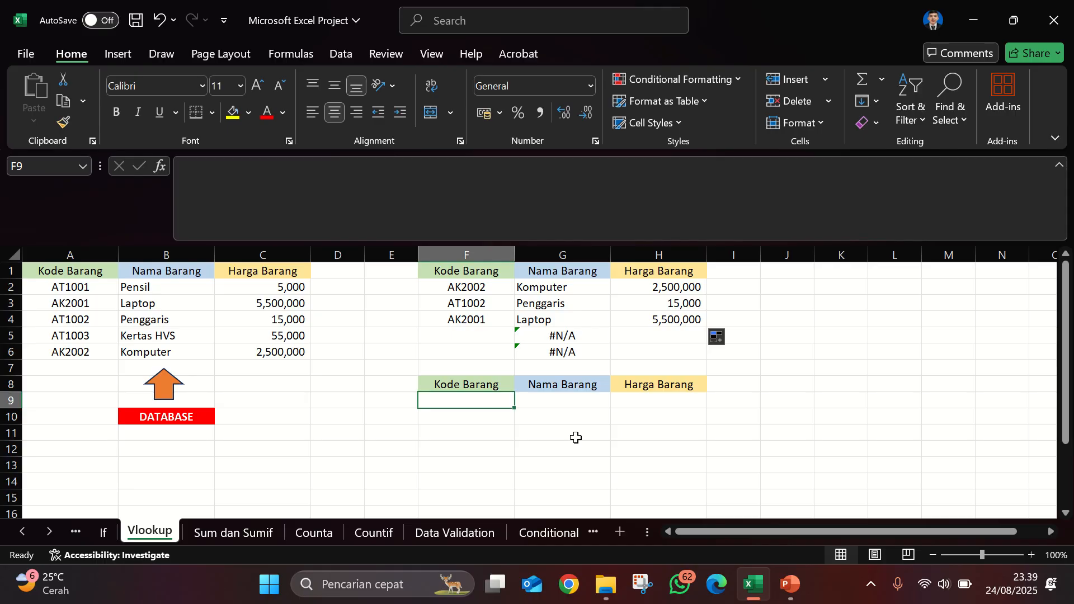
pyautogui.press('Right')
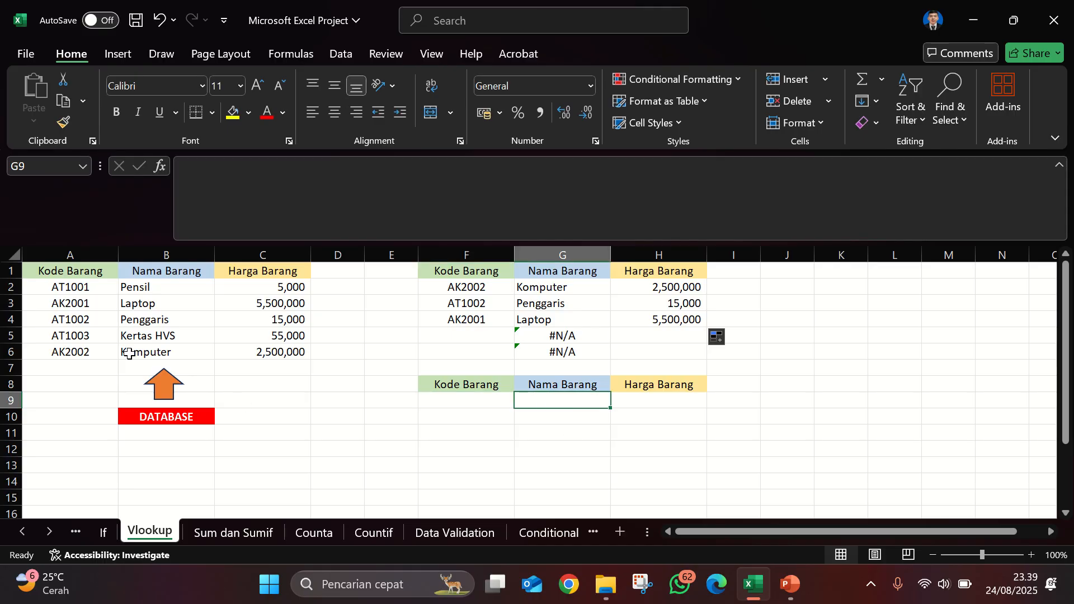
# Step: Copy the item code AT1001 from A2 into the second lookup table's Kode Barang cell F9
pyautogui.click(81, 288)
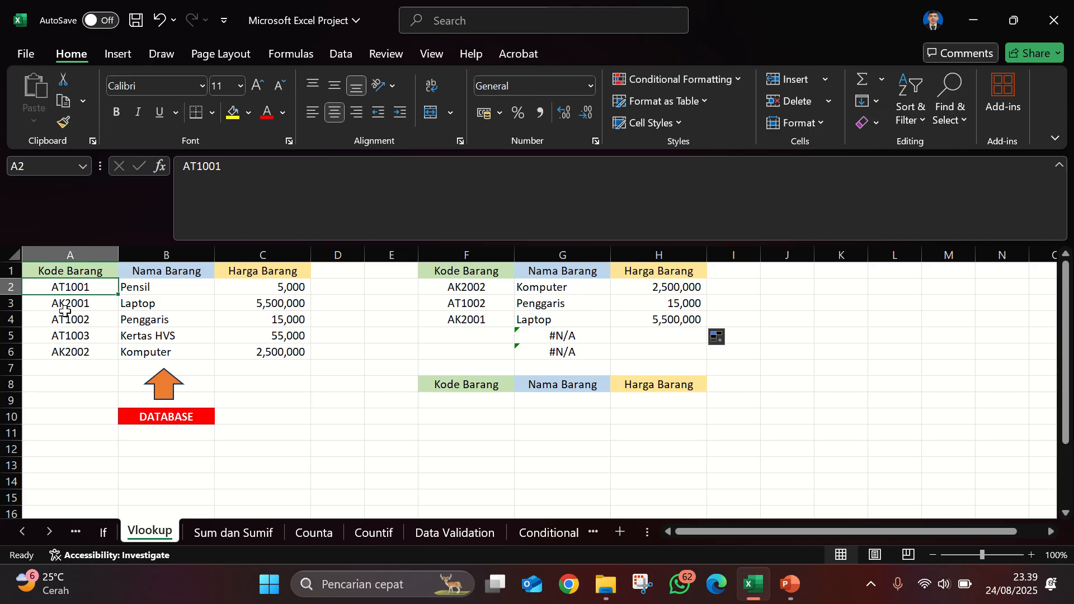
pyautogui.hotkey('ctrl', 'c')
pyautogui.click(454, 401)
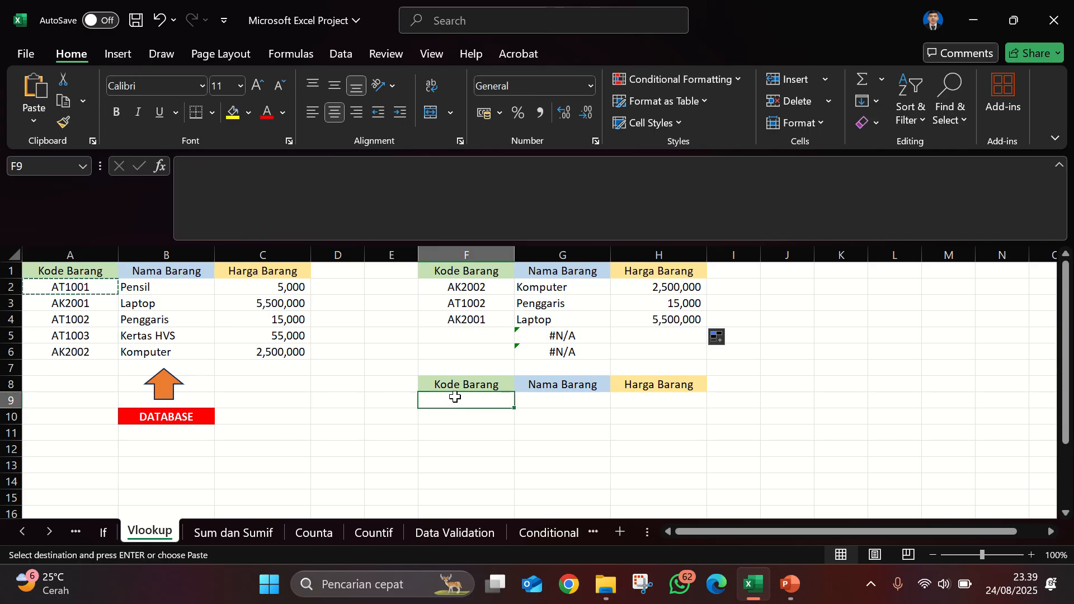
pyautogui.hotkey('ctrl', 'v')
# Step: Start an IFNA formula in G9 with VLOOKUP(F9;A1:C6;2;0) as its value argument
pyautogui.click(542, 402)
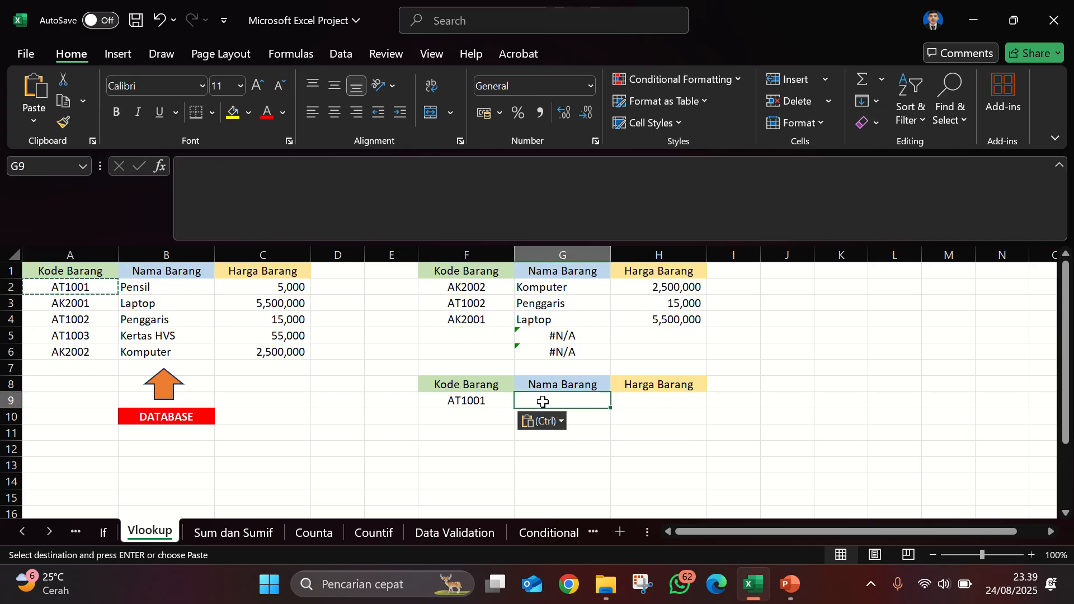
pyautogui.write('=ifna')
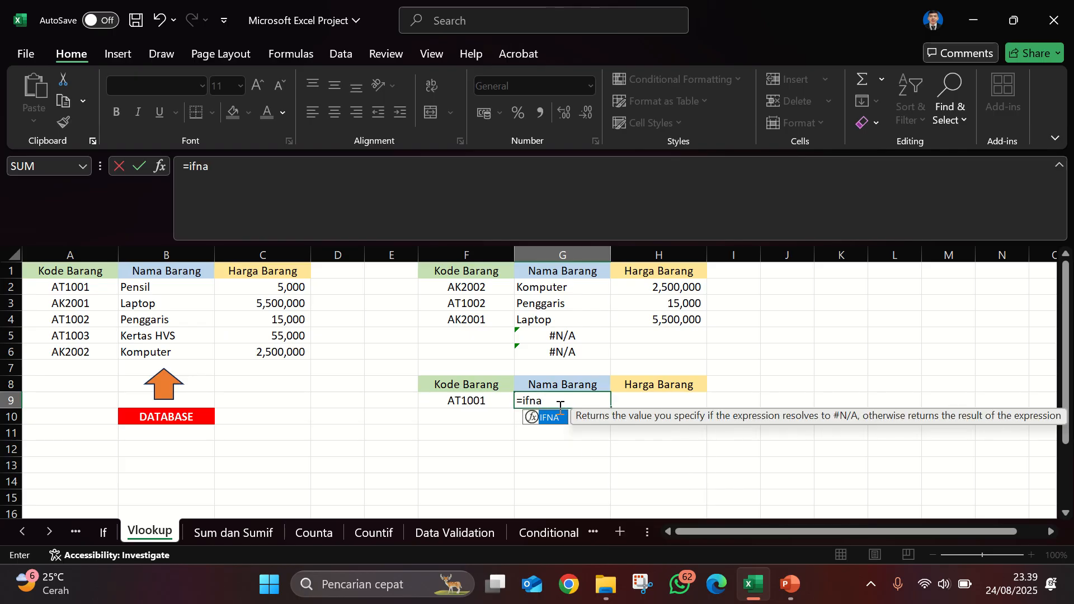
pyautogui.doubleClick(562, 418)
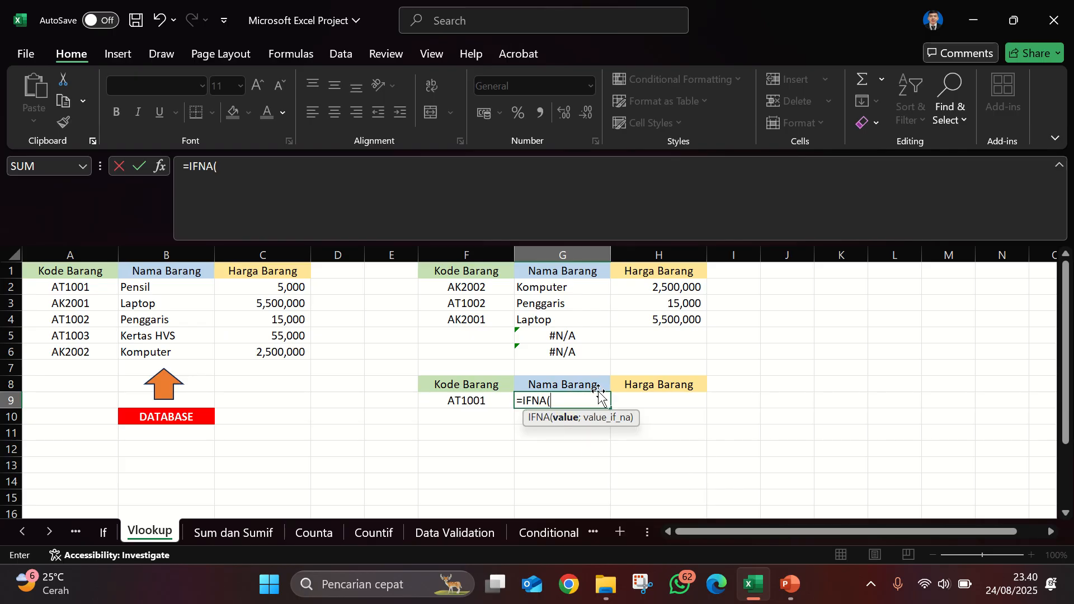
pyautogui.write('l')
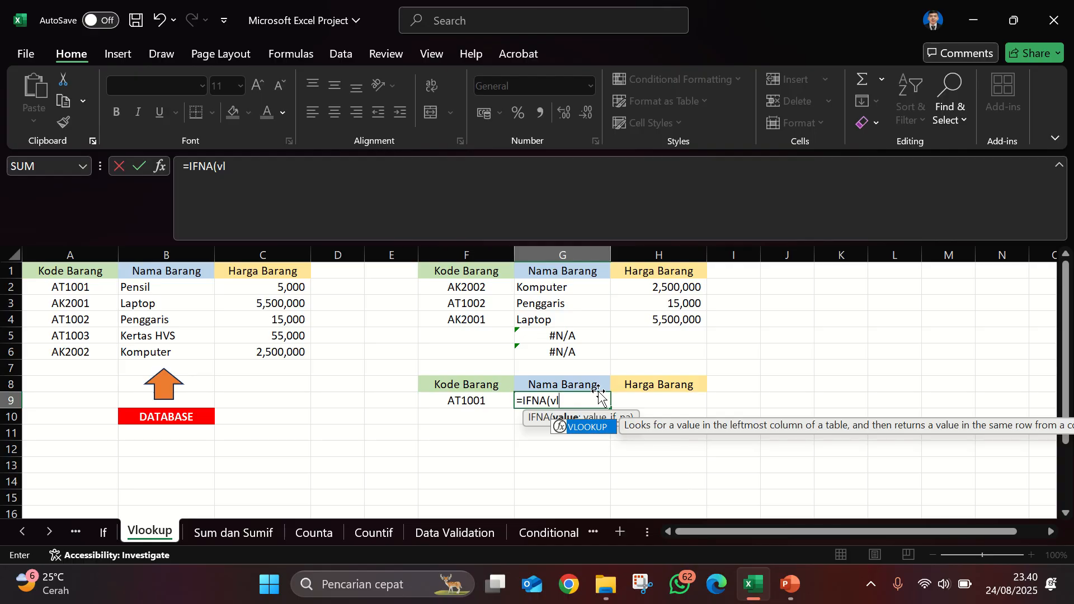
pyautogui.doubleClick(590, 432)
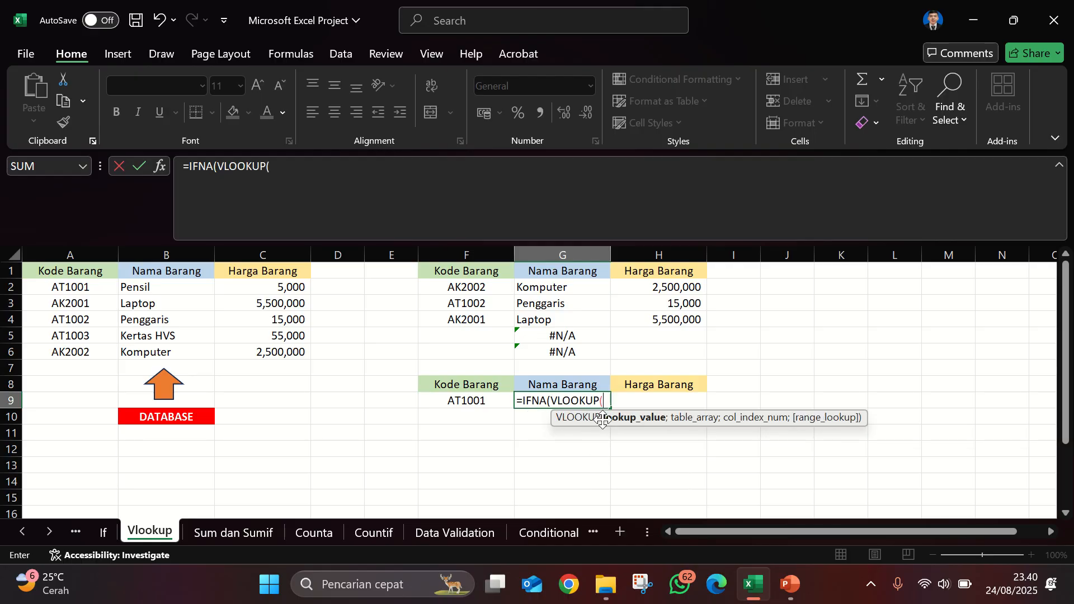
pyautogui.click(479, 400)
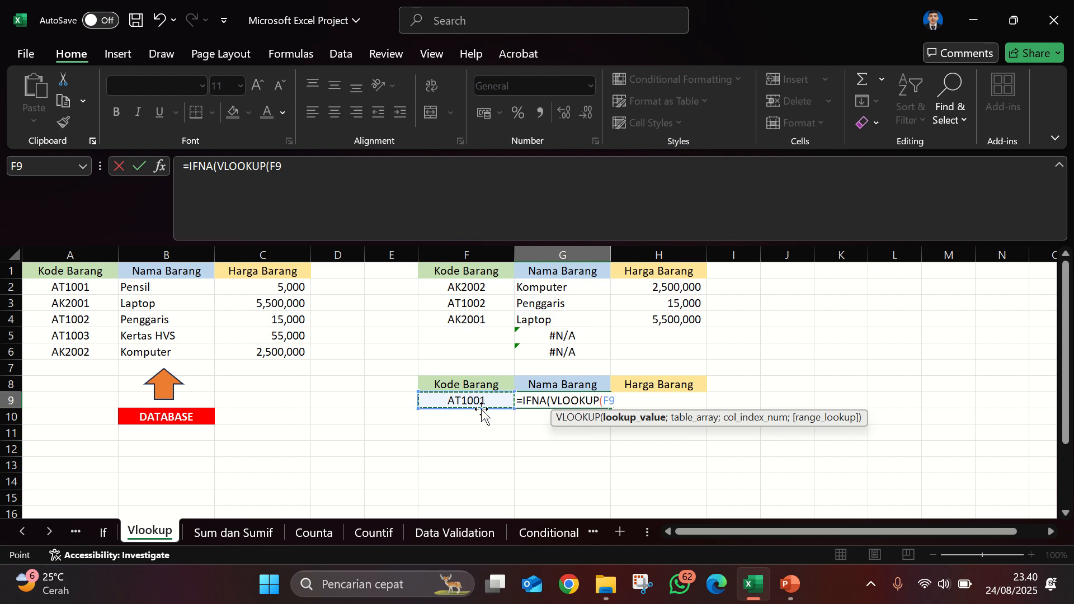
pyautogui.write(';')
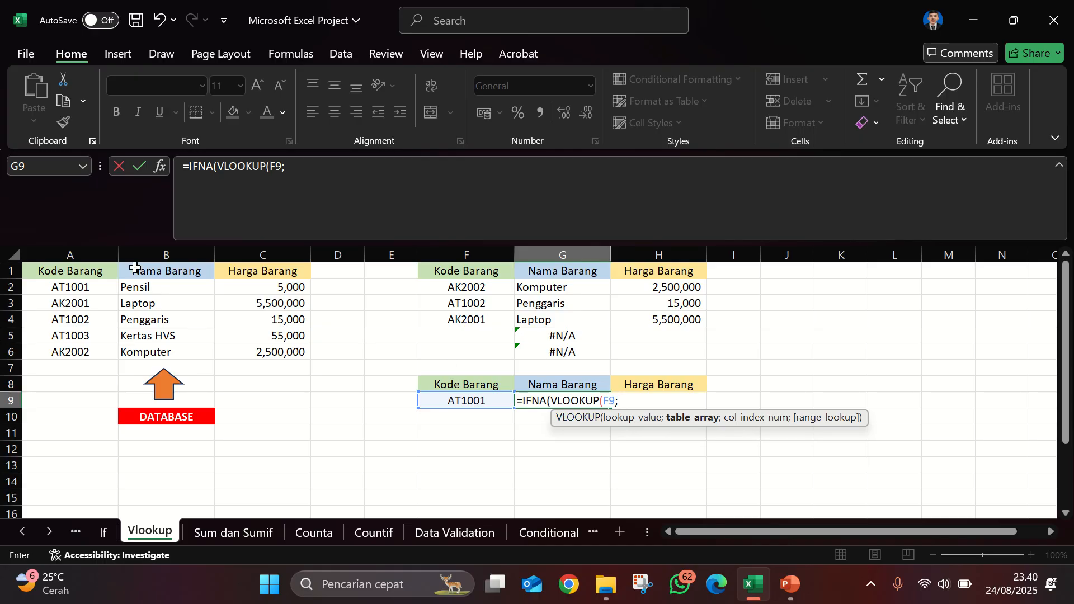
pyautogui.moveTo(56, 270); pyautogui.dragTo(288, 355)
pyautogui.write(';')
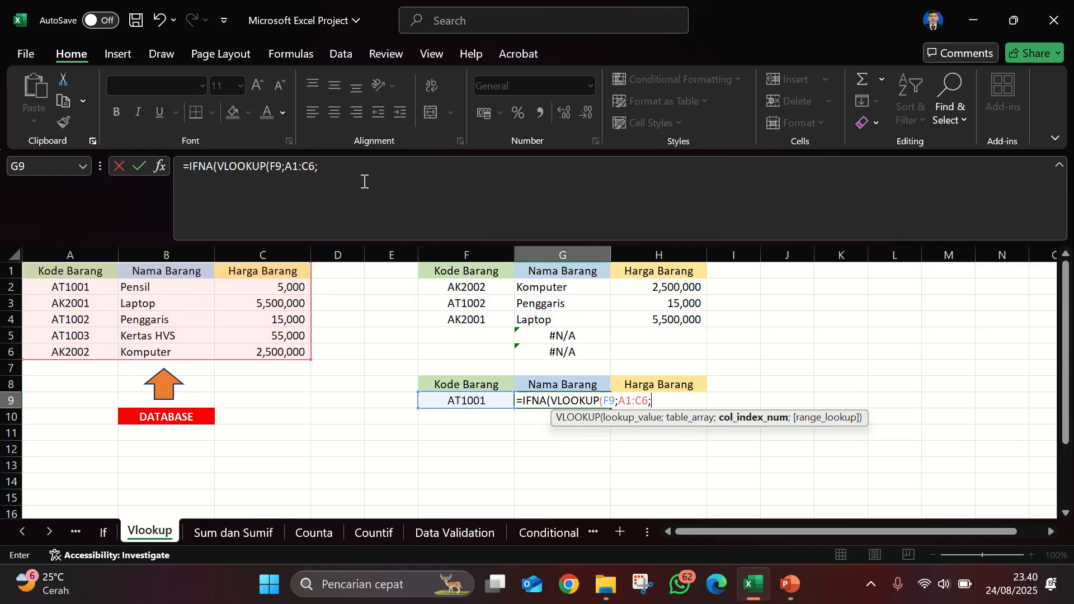
pyautogui.write('2;0')
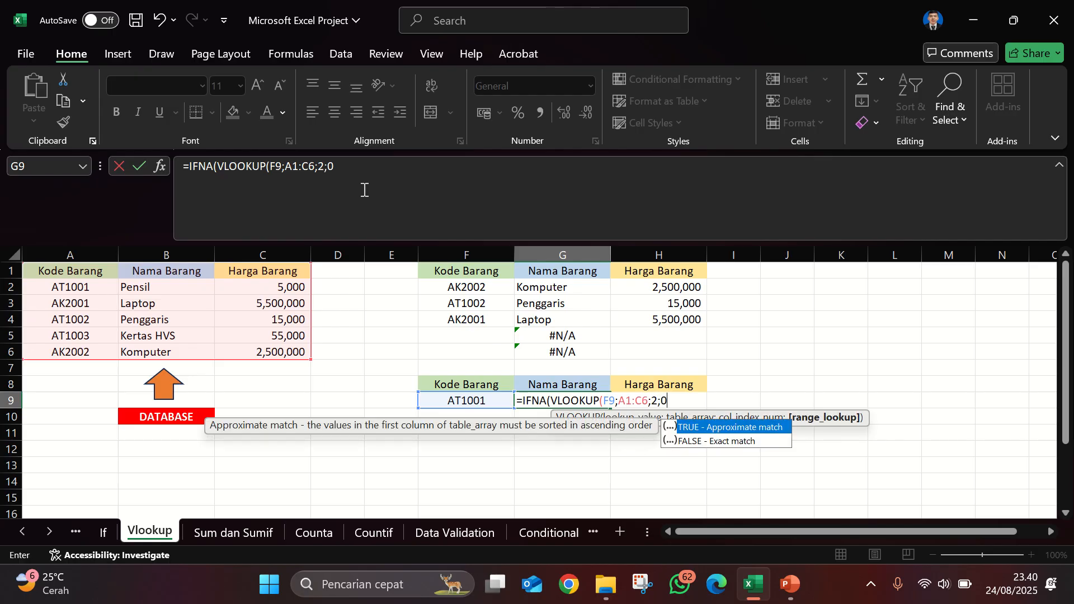
pyautogui.write(')')
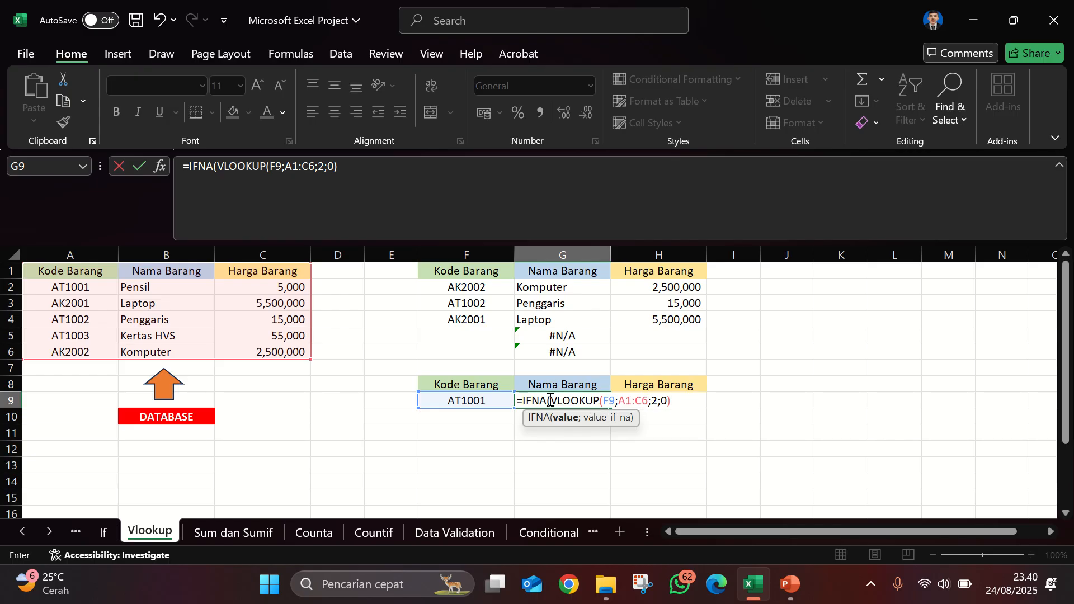
# Step: Complete the IFNA formula in G9 with an empty string "" as the value_if_na argument
pyautogui.moveTo(550, 399); pyautogui.dragTo(674, 399)
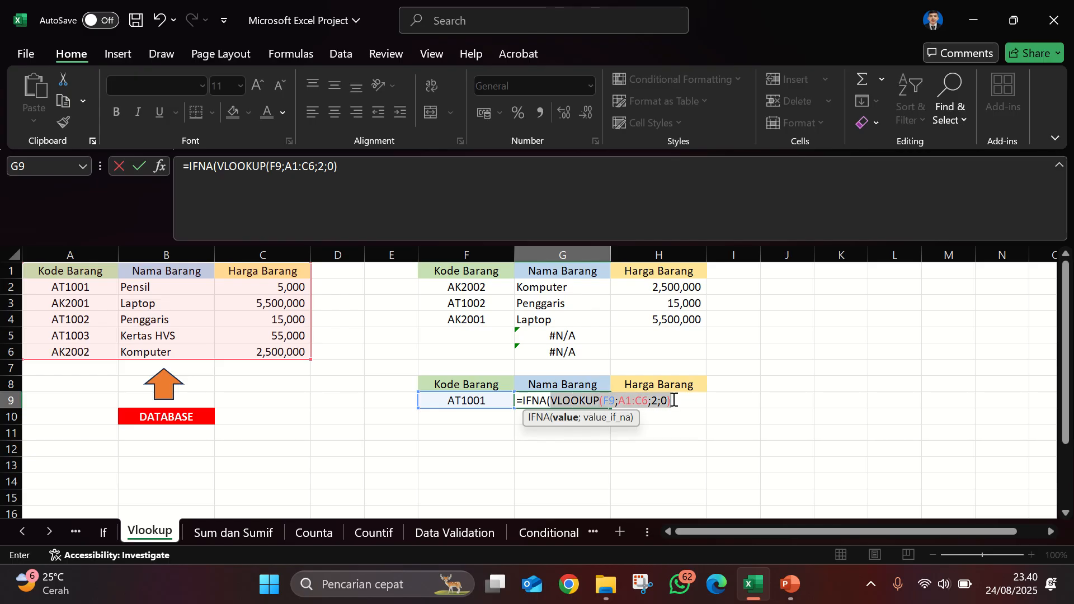
pyautogui.click(550, 401)
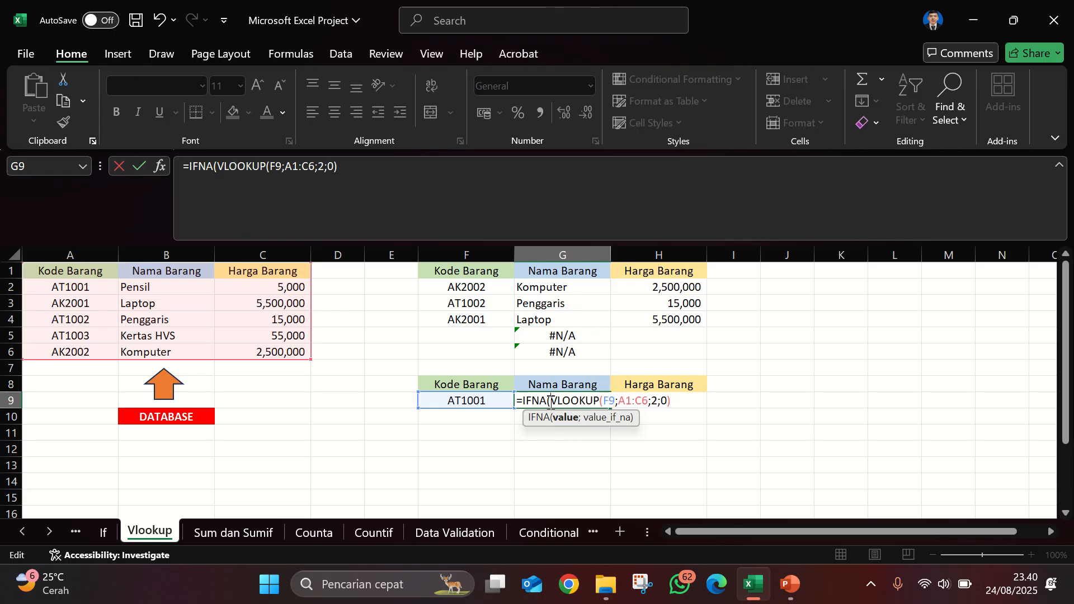
pyautogui.moveTo(550, 401); pyautogui.dragTo(528, 401)
pyautogui.click(371, 173)
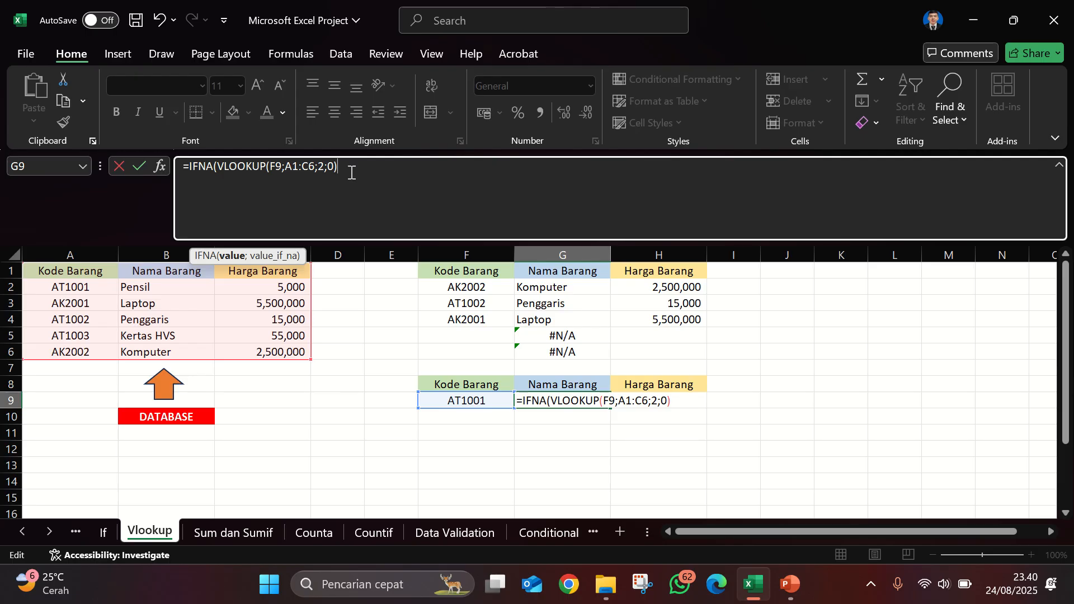
pyautogui.write(';')
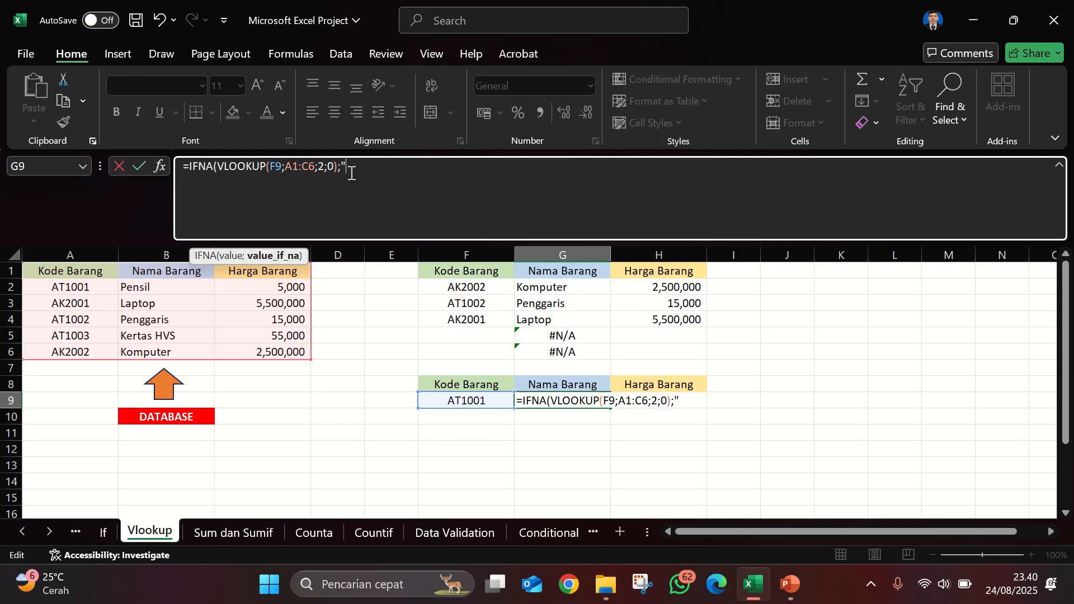
pyautogui.write('"")')
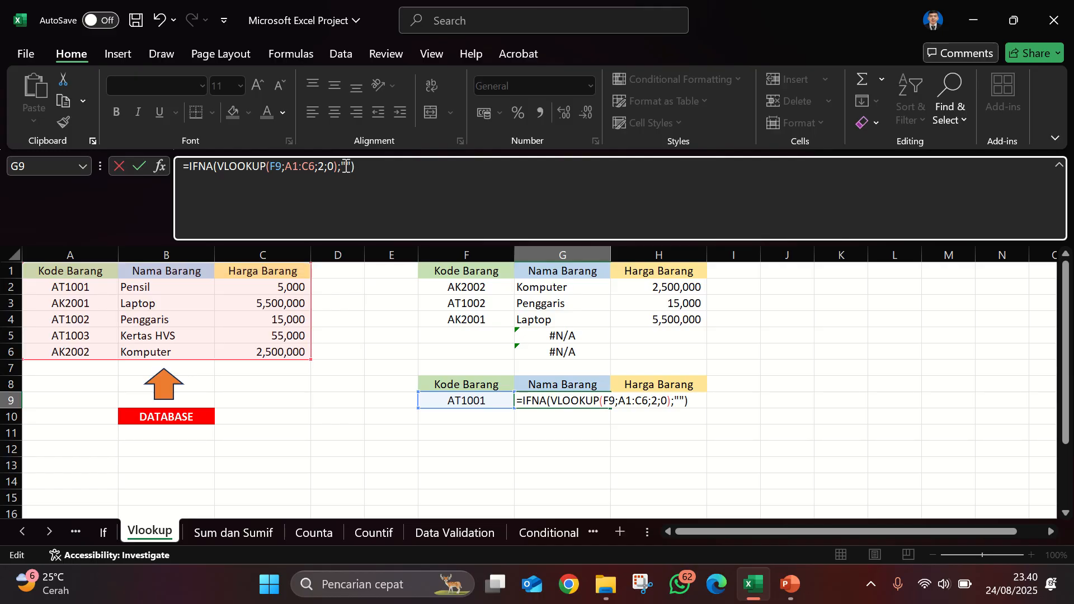
pyautogui.click(346, 167)
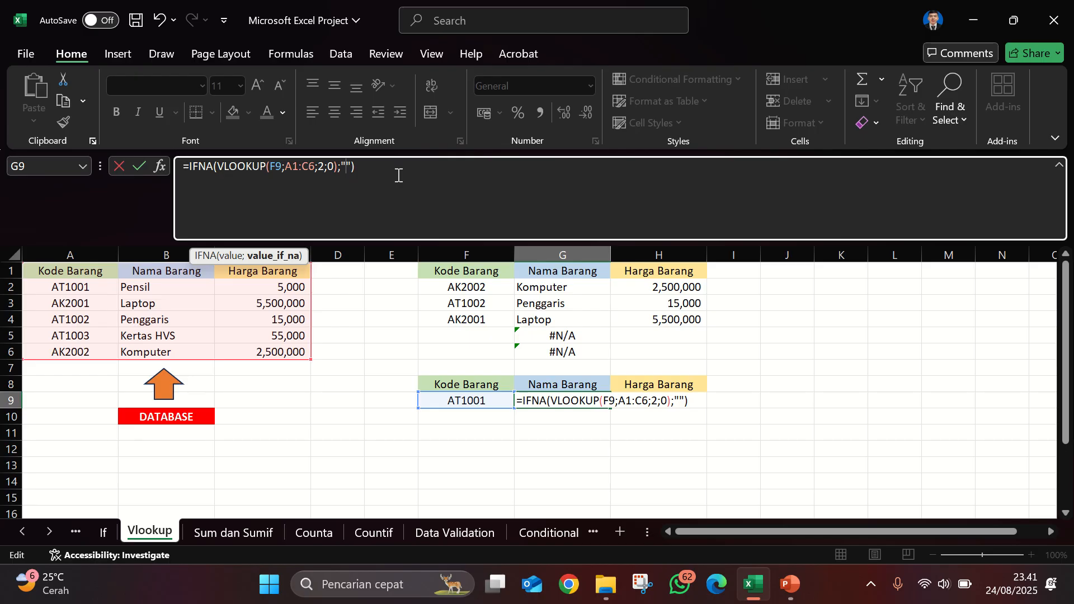
pyautogui.press('Return')
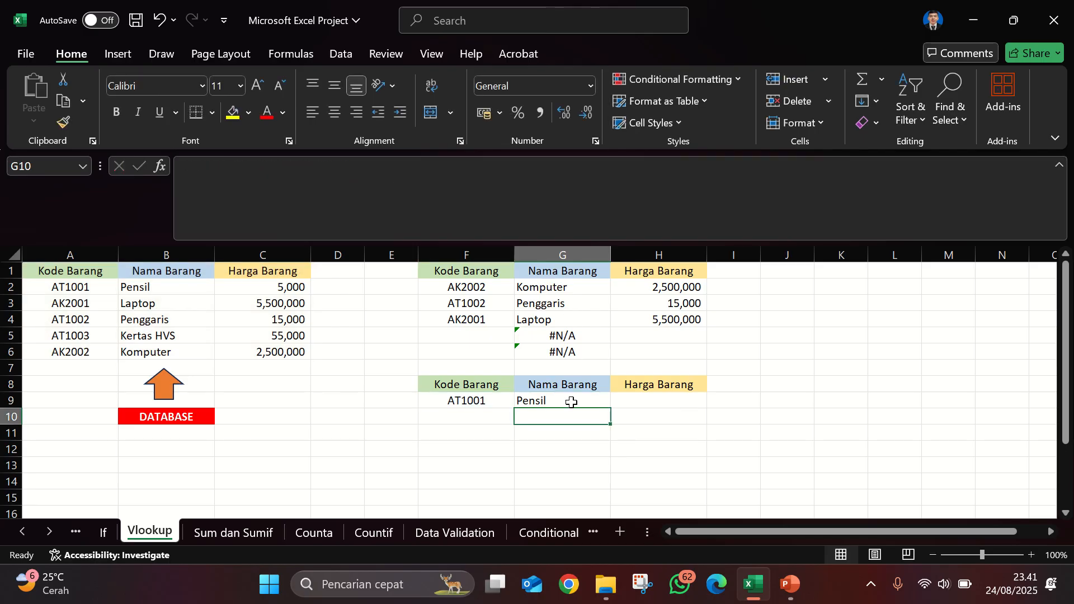
# Step: Compare the IFNA formula in G9 with the code in F9 and the database range A2:C6
pyautogui.click(571, 403)
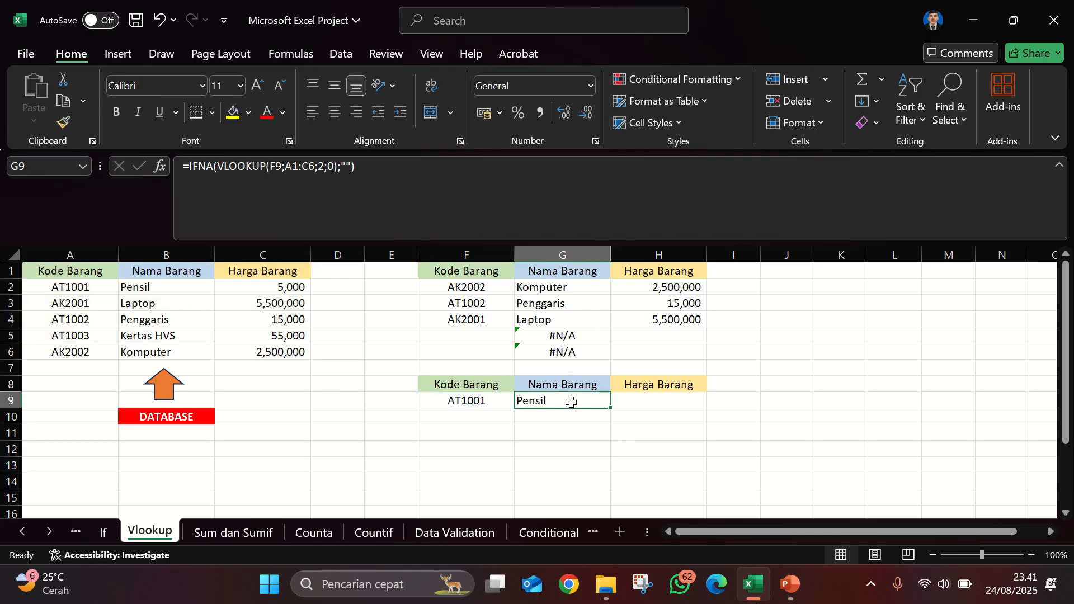
pyautogui.click(482, 401)
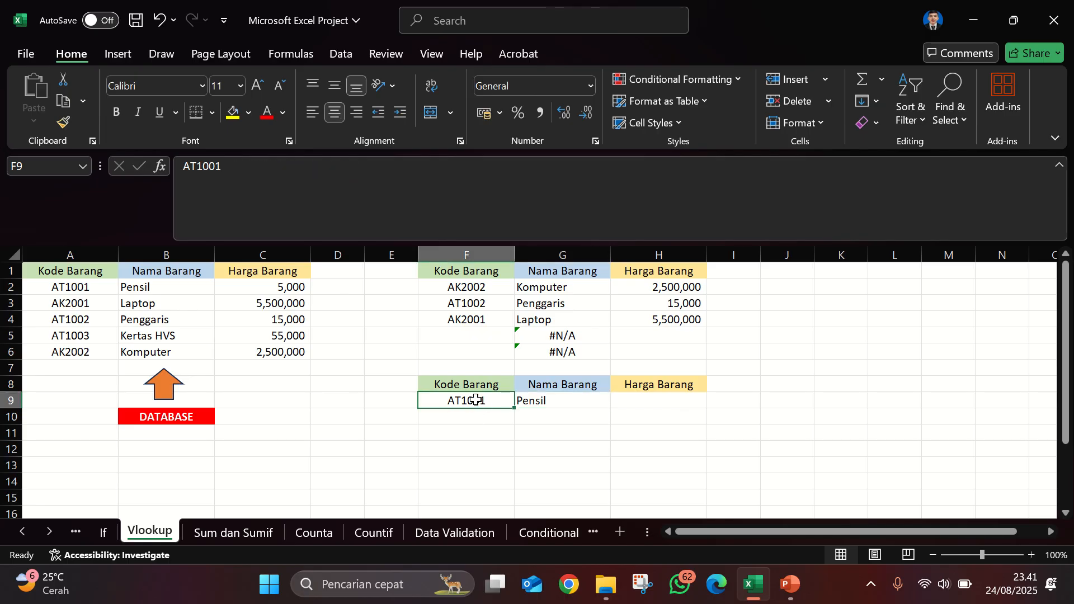
pyautogui.click(61, 289)
pyautogui.moveTo(60, 286); pyautogui.dragTo(283, 353)
pyautogui.click(595, 428)
pyautogui.click(559, 398)
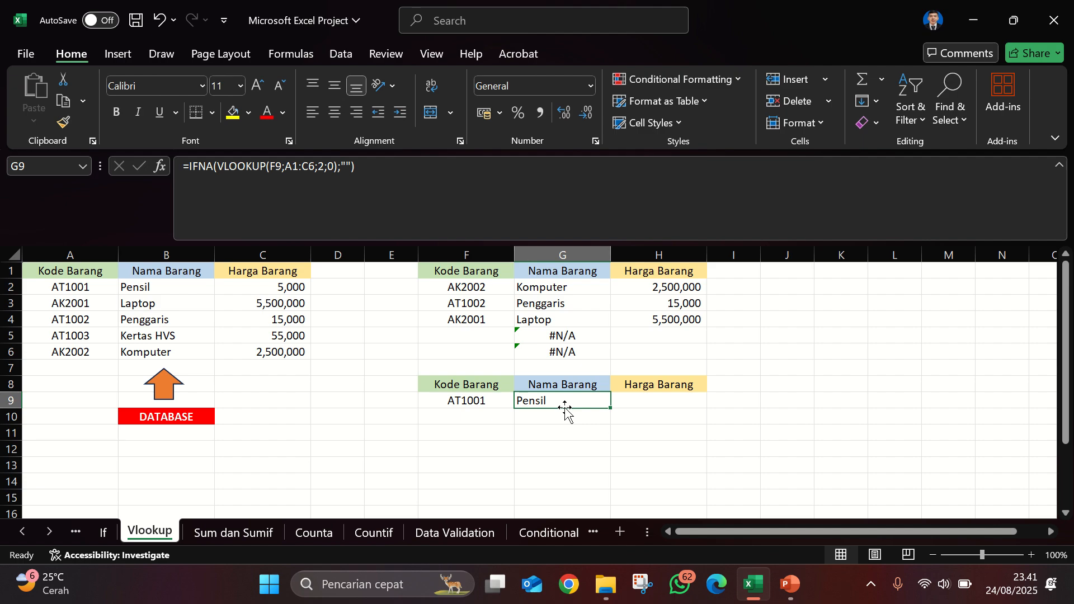
# Step: Clear the item code from F9 and check the IFNA formula cell G9
pyautogui.click(484, 400)
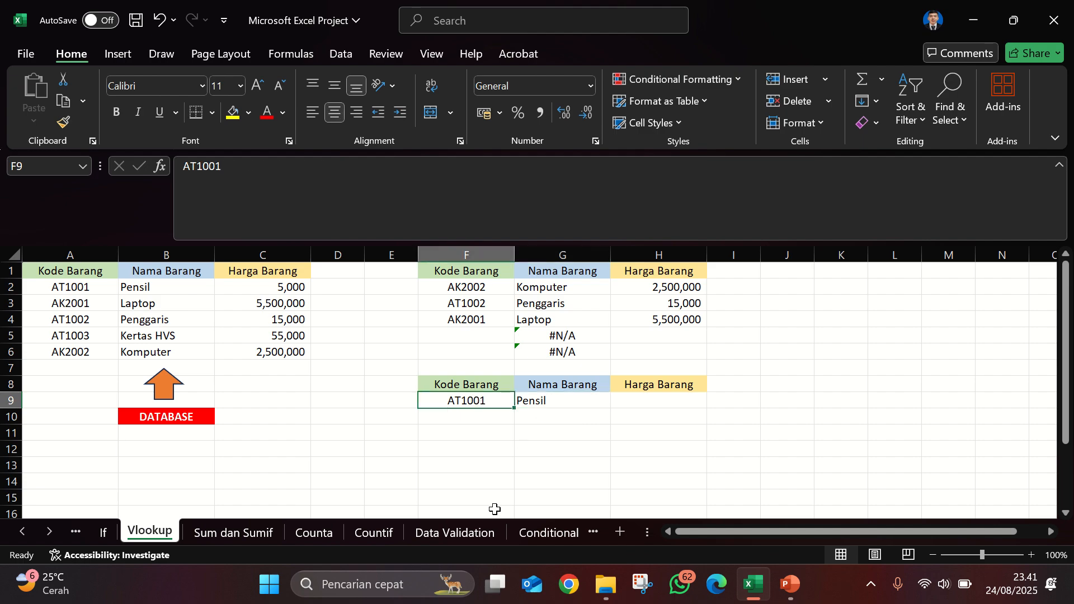
pyautogui.press('Delete')
pyautogui.click(534, 446)
pyautogui.click(562, 399)
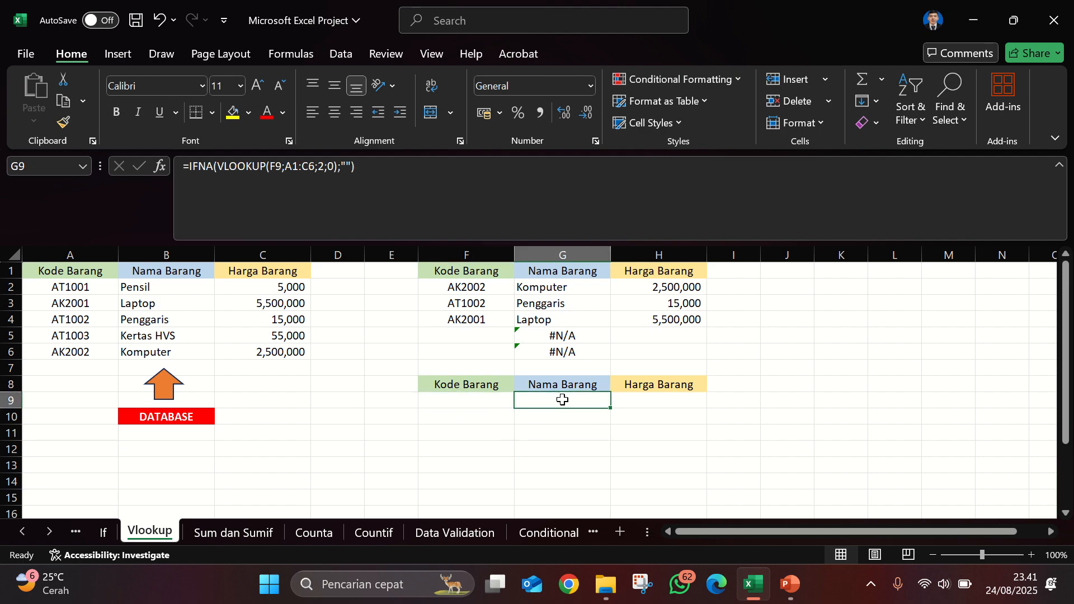
pyautogui.click(580, 431)
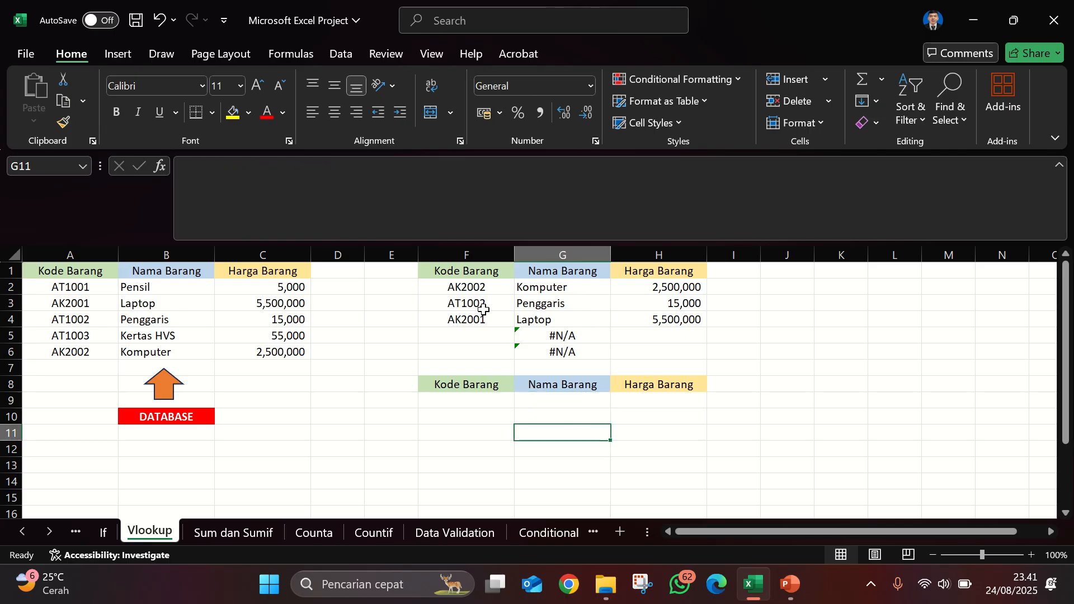
# Step: Clear the item code from F2 in the first lookup table and check the plain VLOOKUP cells G2:H2
pyautogui.click(478, 290)
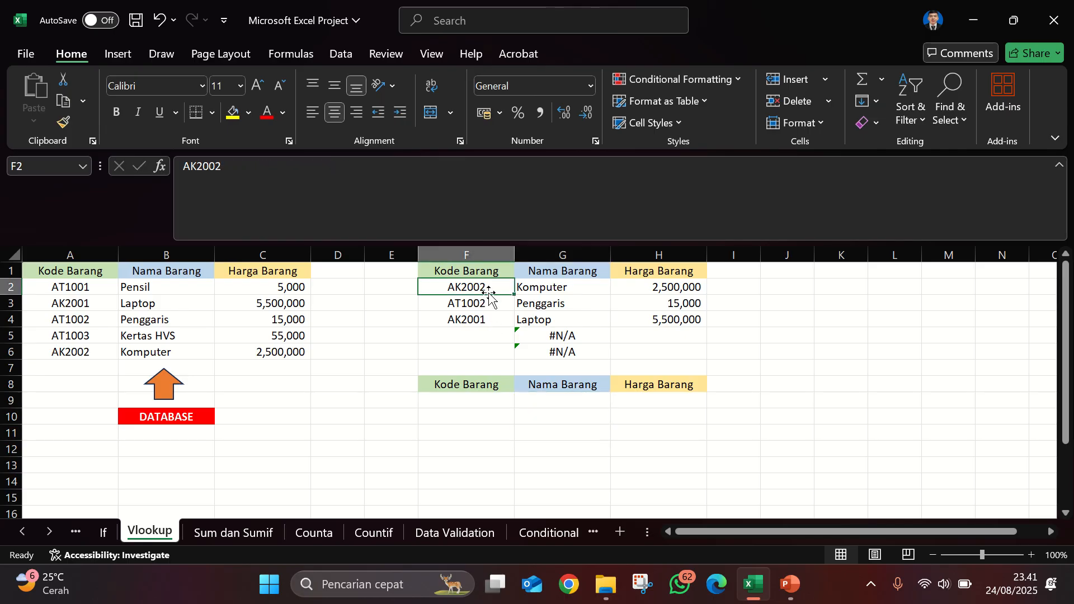
pyautogui.press('Delete')
pyautogui.click(614, 467)
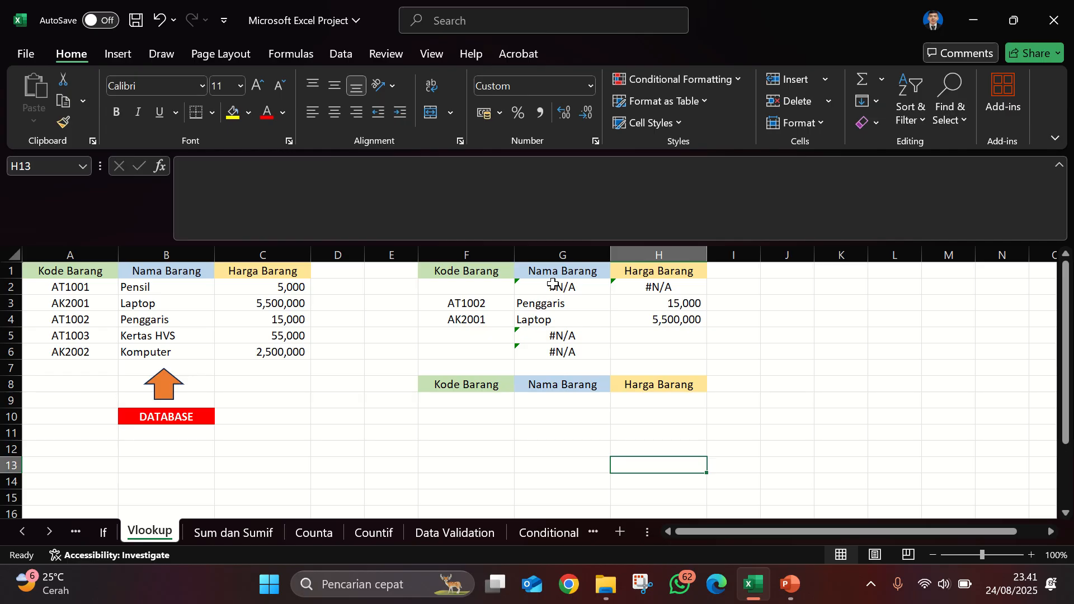
pyautogui.click(605, 285)
pyautogui.moveTo(605, 285); pyautogui.dragTo(647, 285)
pyautogui.press('Tab')
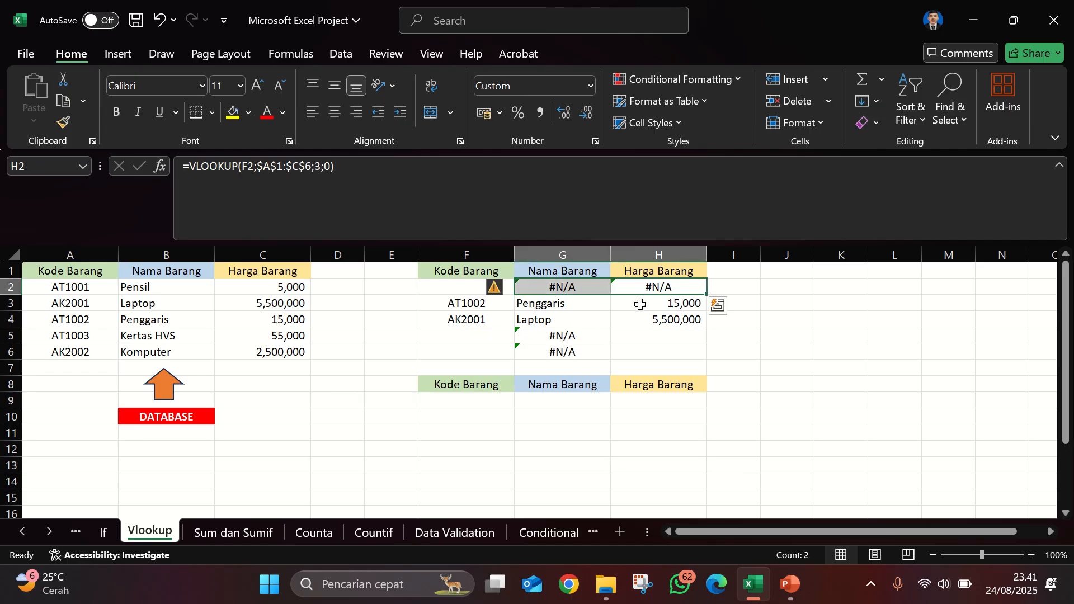
# Step: Examine the empty code cells F2 and F9, the database range A2:C6, and the VLOOKUP and "" arguments of G9's formula
pyautogui.click(474, 287)
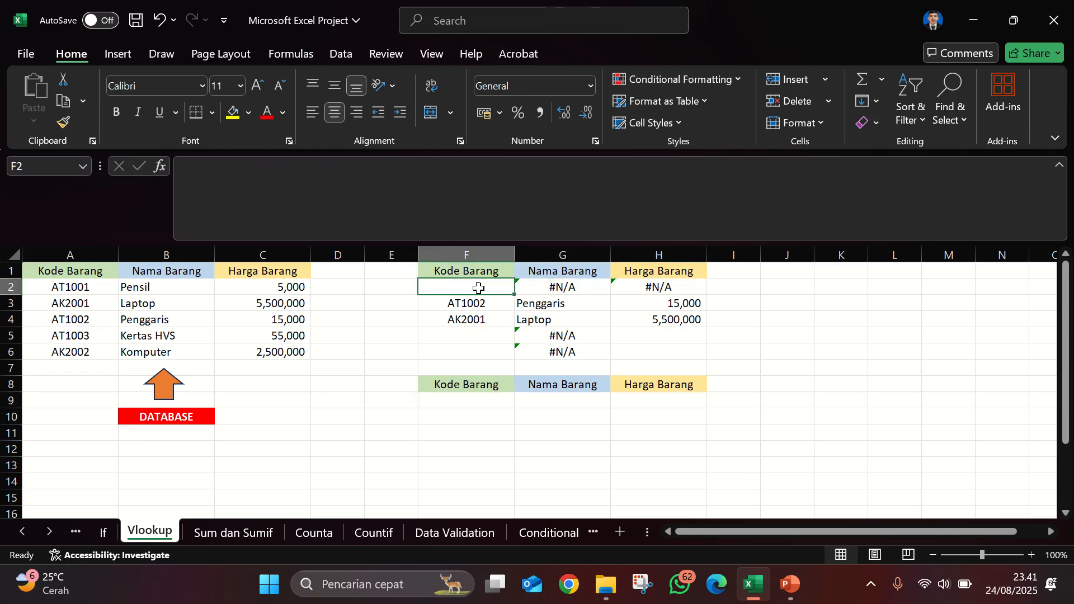
pyautogui.moveTo(67, 288); pyautogui.dragTo(302, 357)
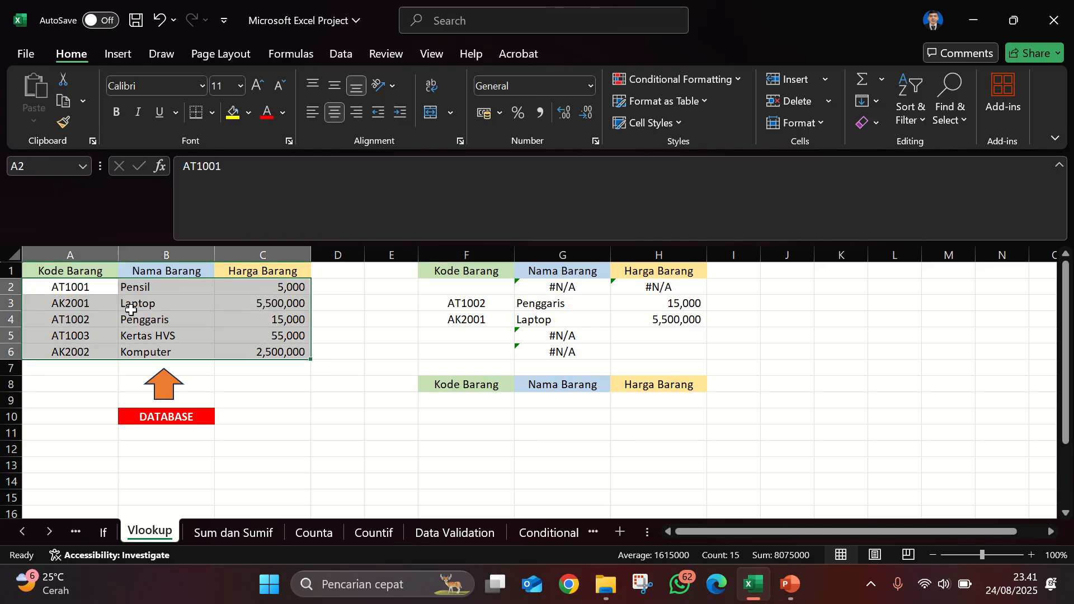
pyautogui.press('Return')
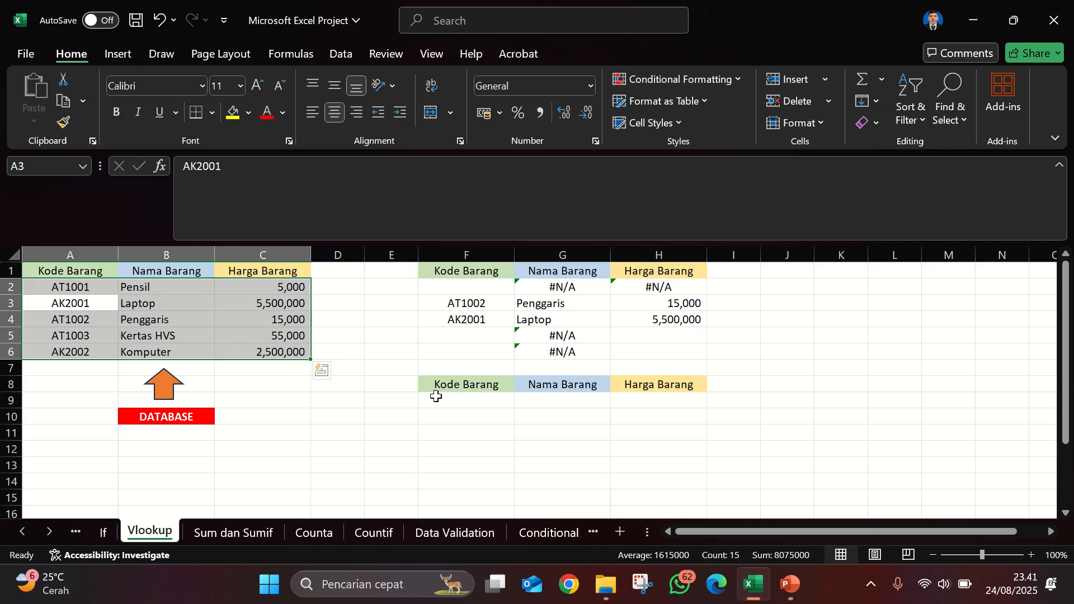
pyautogui.click(468, 400)
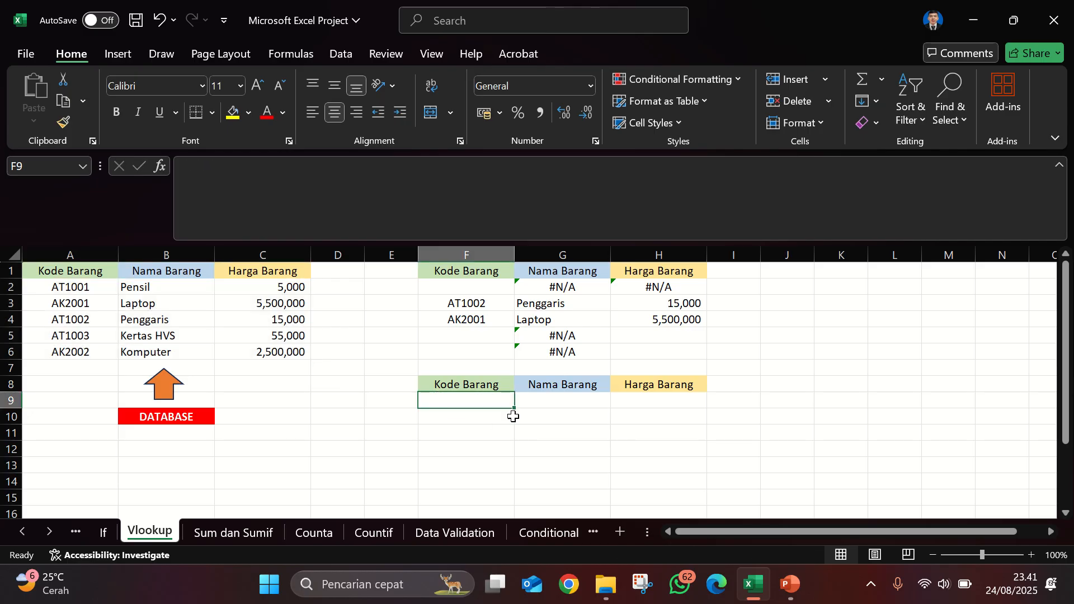
pyautogui.click(545, 398)
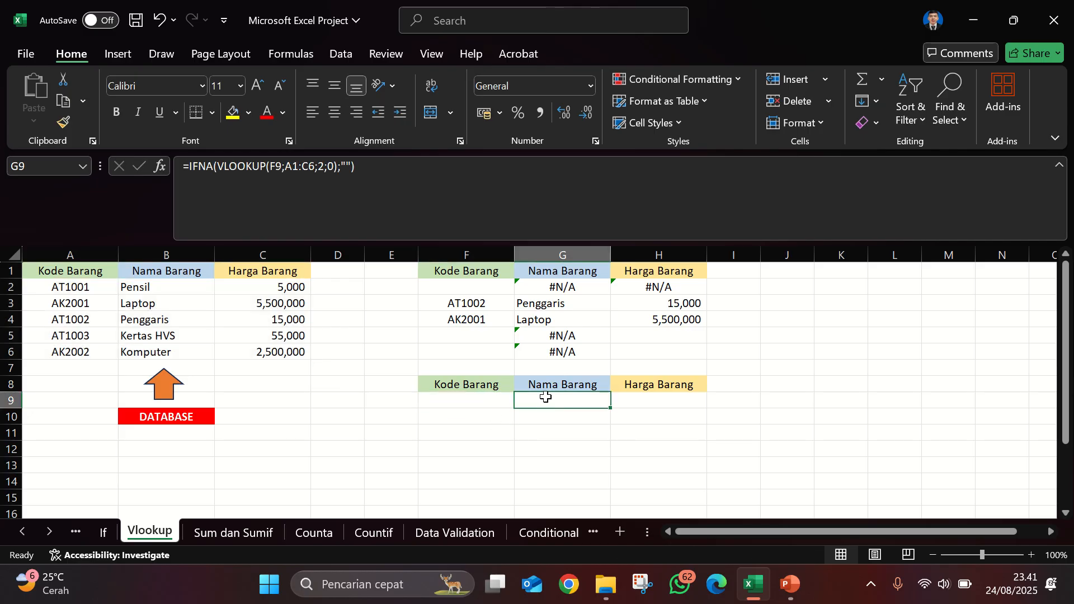
pyautogui.click(217, 167)
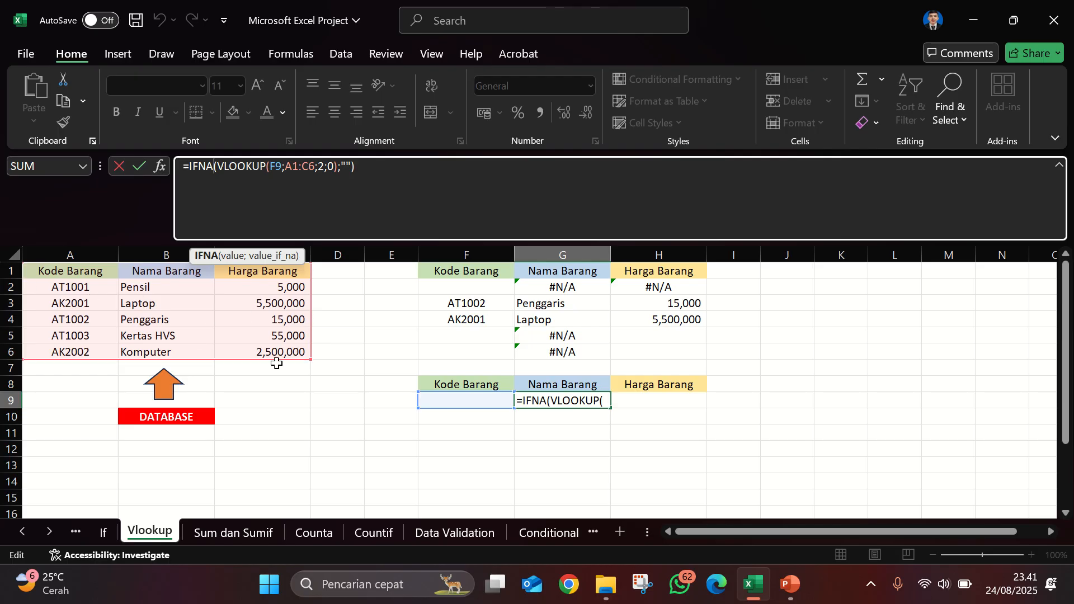
pyautogui.click(346, 164)
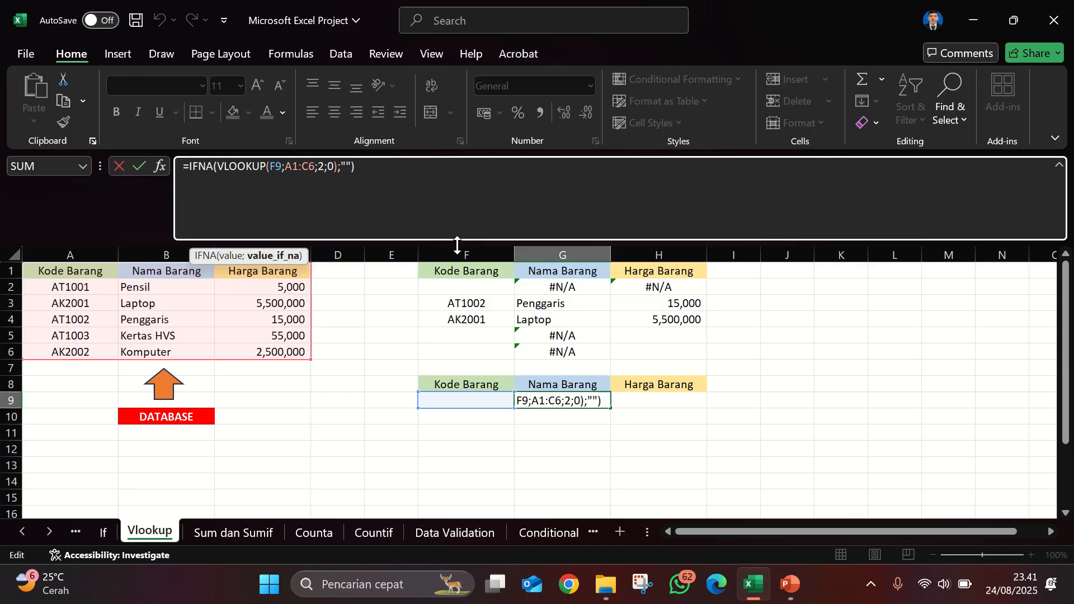
pyautogui.press('Return')
pyautogui.click(597, 401)
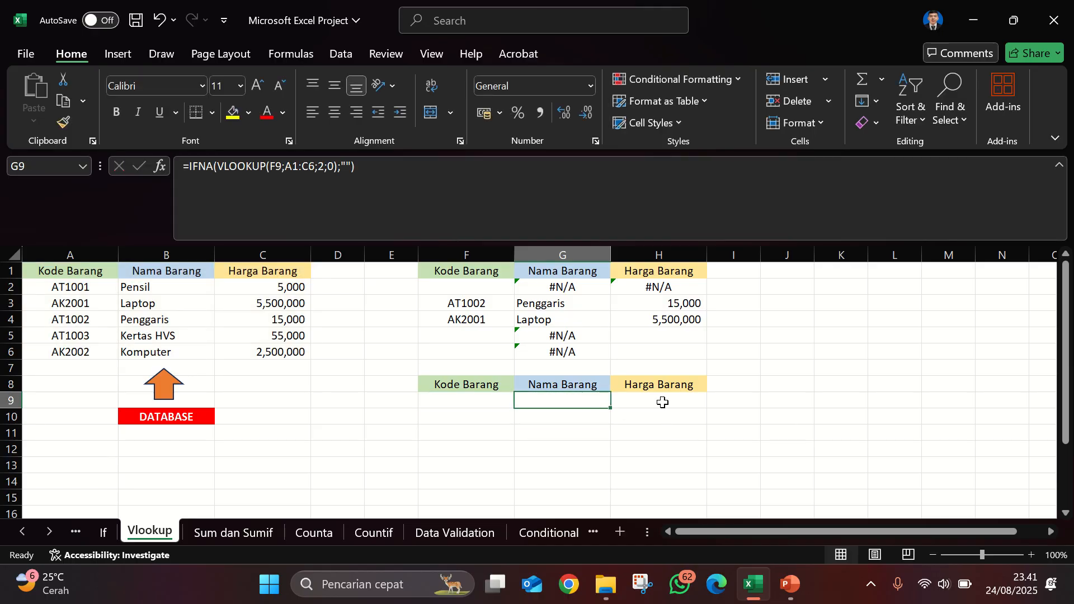
pyautogui.click(672, 404)
pyautogui.click(555, 412)
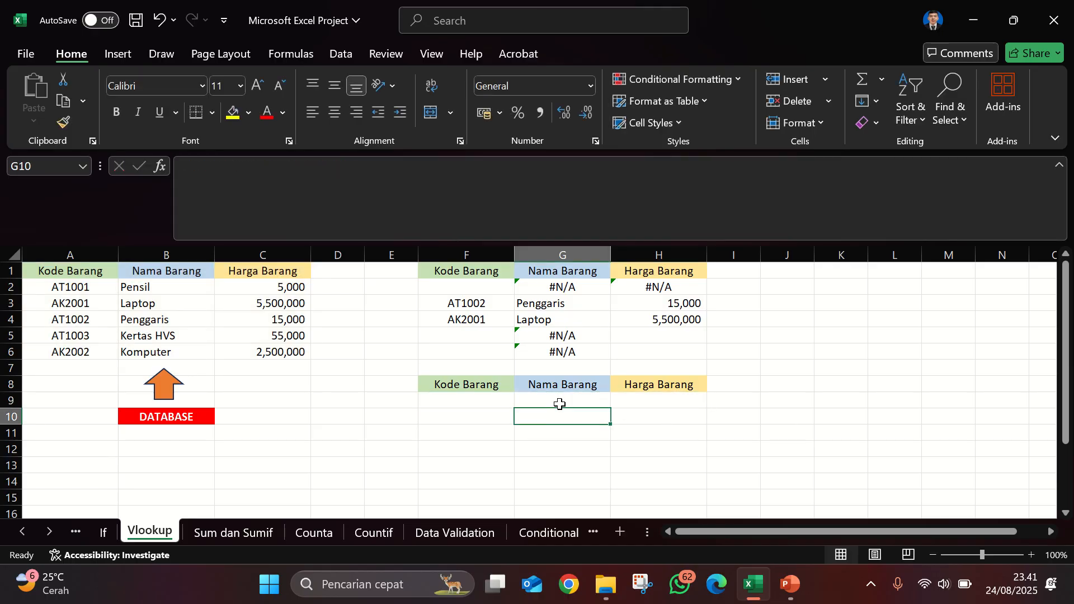
# Step: Copy G9's IFNA formula text into H9 and change its column index to 3, giving =IFNA(VLOOKUP(F9;A1:C6;3;0);"")
pyautogui.click(559, 405)
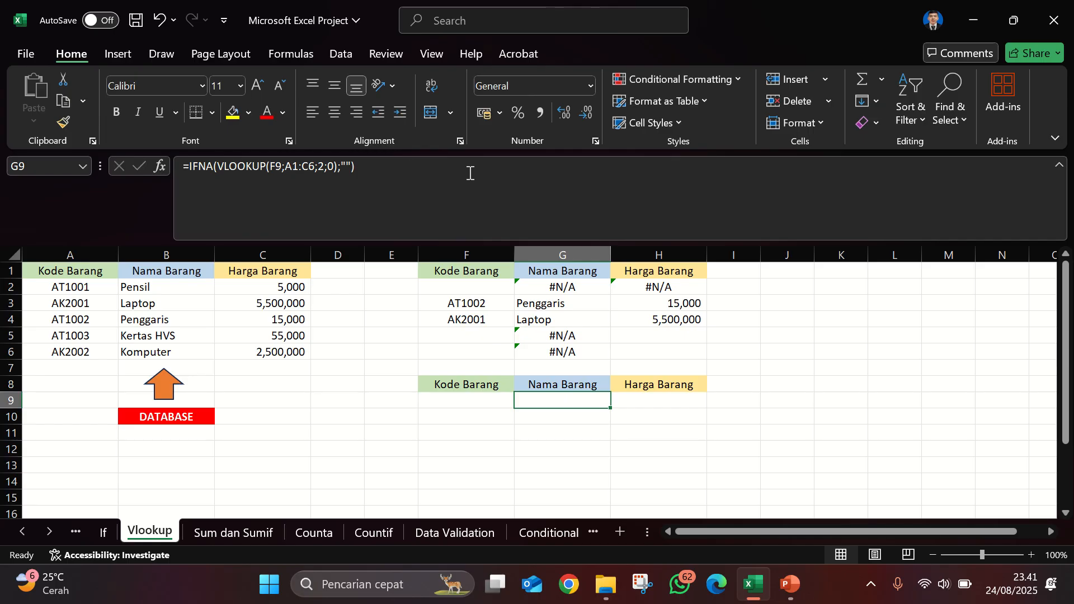
pyautogui.moveTo(487, 168); pyautogui.dragTo(117, 169)
pyautogui.hotkey('ctrl', 'c')
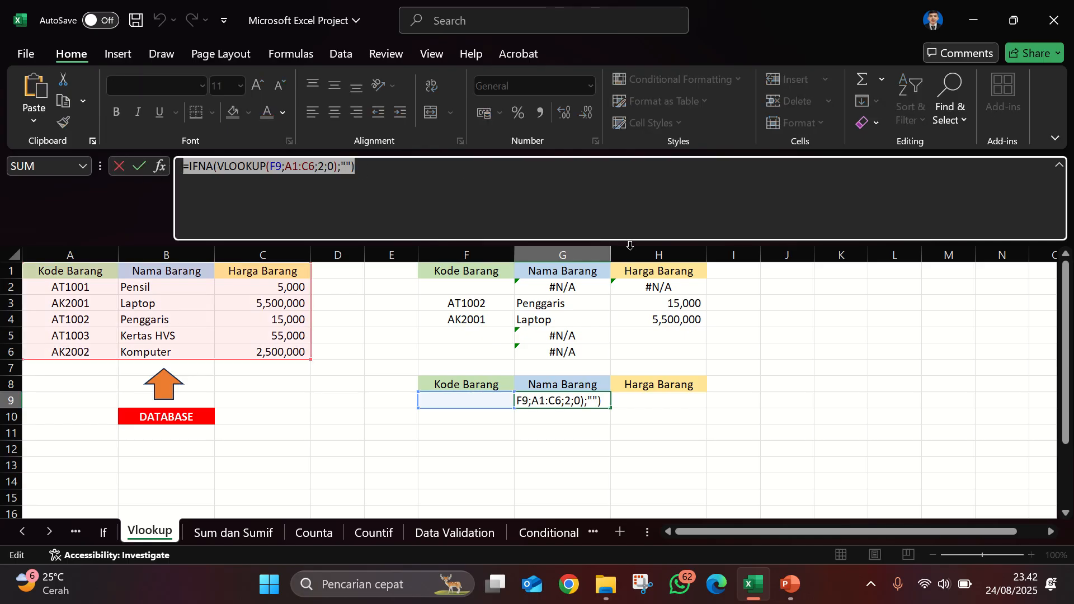
pyautogui.press('Escape')
pyautogui.click(660, 398)
pyautogui.click(330, 199)
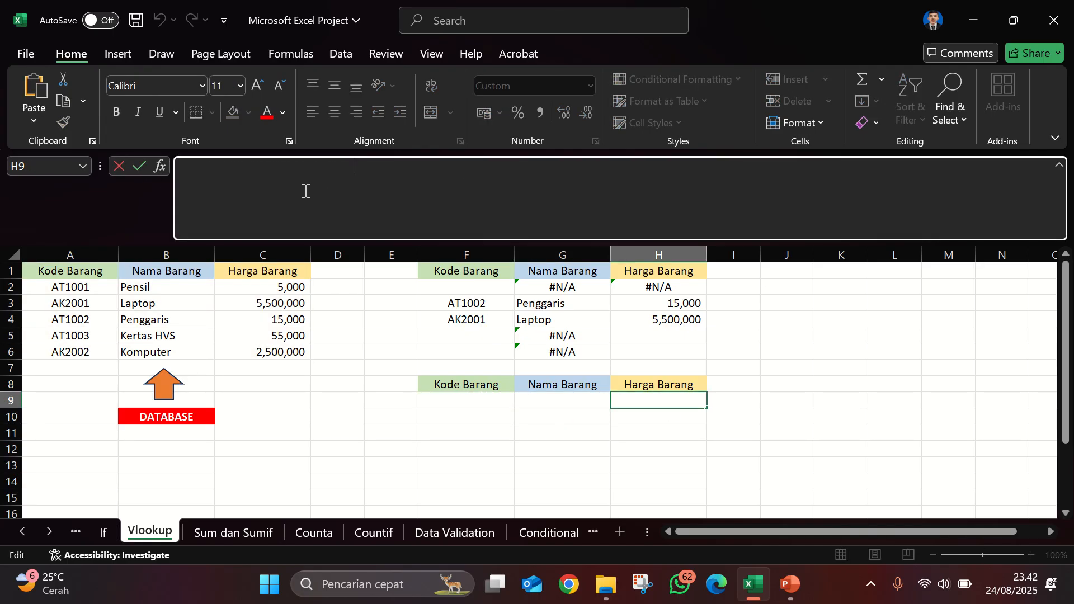
pyautogui.hotkey('ctrl', 'v')
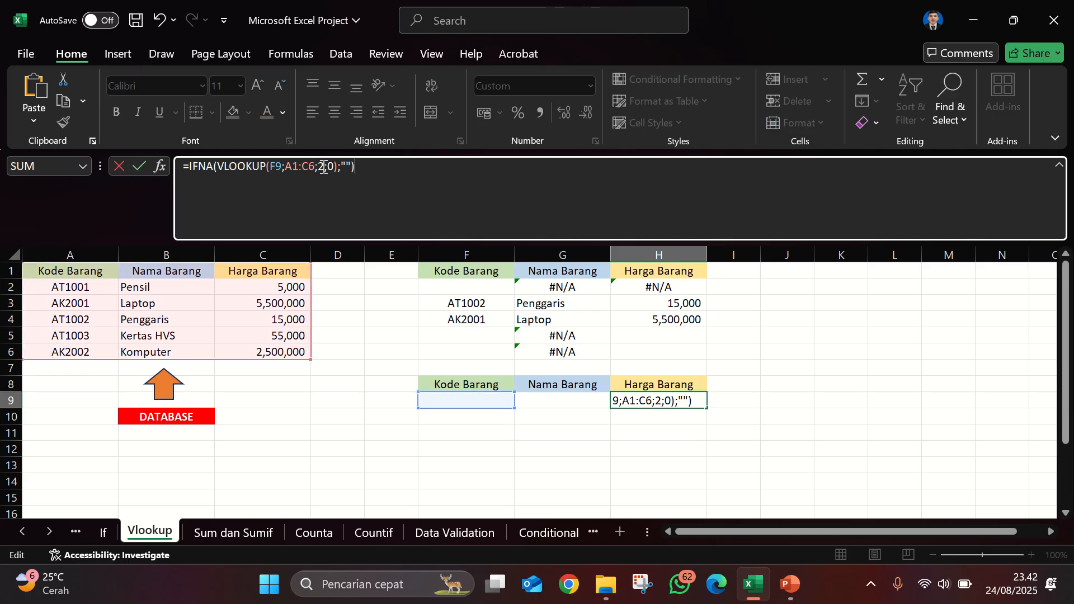
pyautogui.write('3')
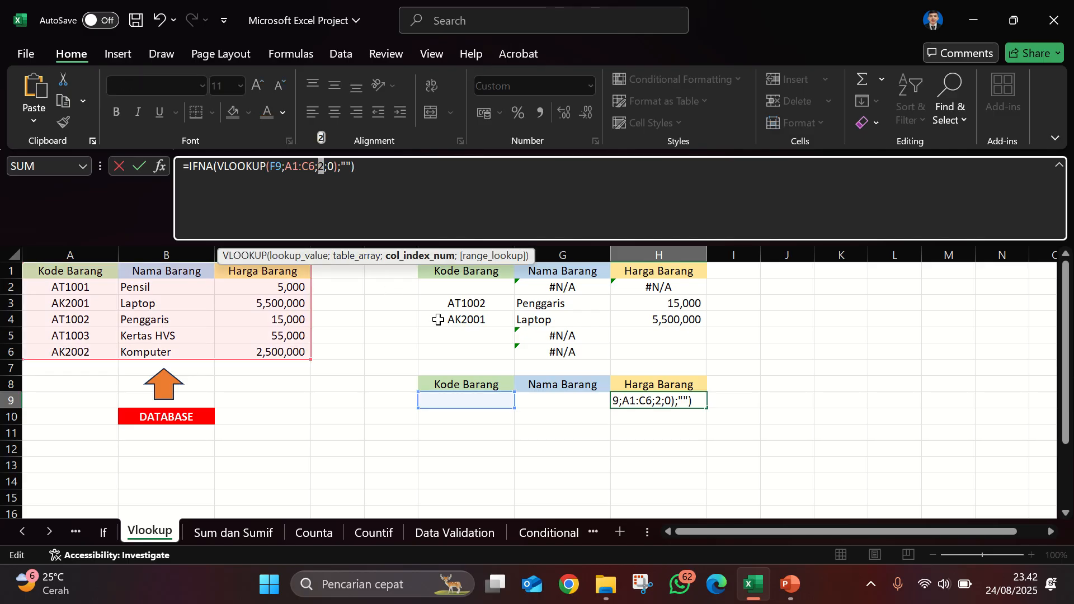
pyautogui.press('Return')
pyautogui.click(668, 402)
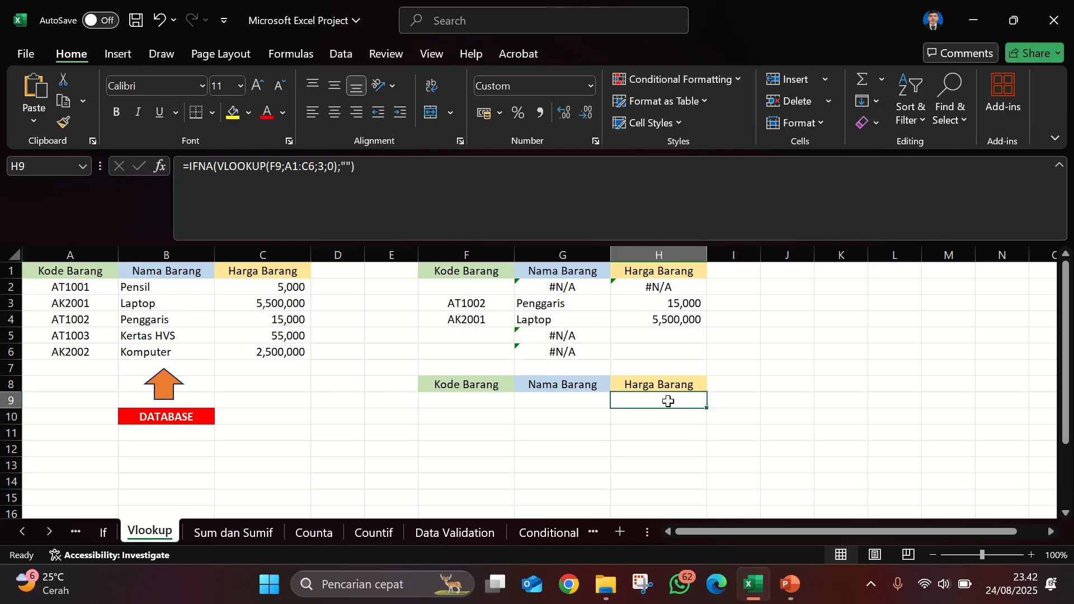
# Step: Review the AK2002 row in the database and copy its item code from A6 into F9
pyautogui.click(566, 400)
pyautogui.click(495, 401)
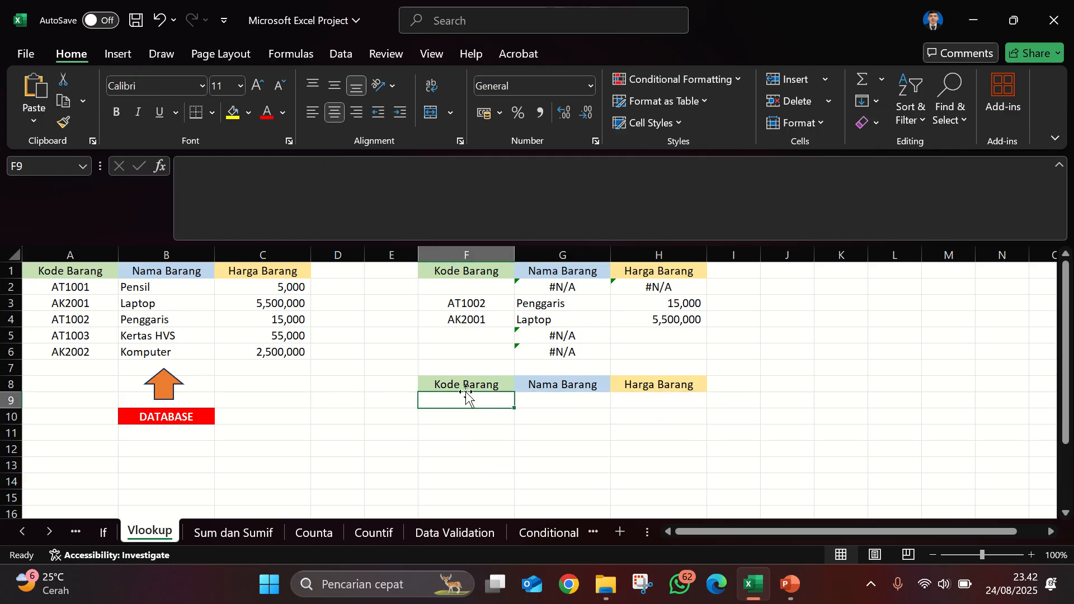
pyautogui.click(84, 354)
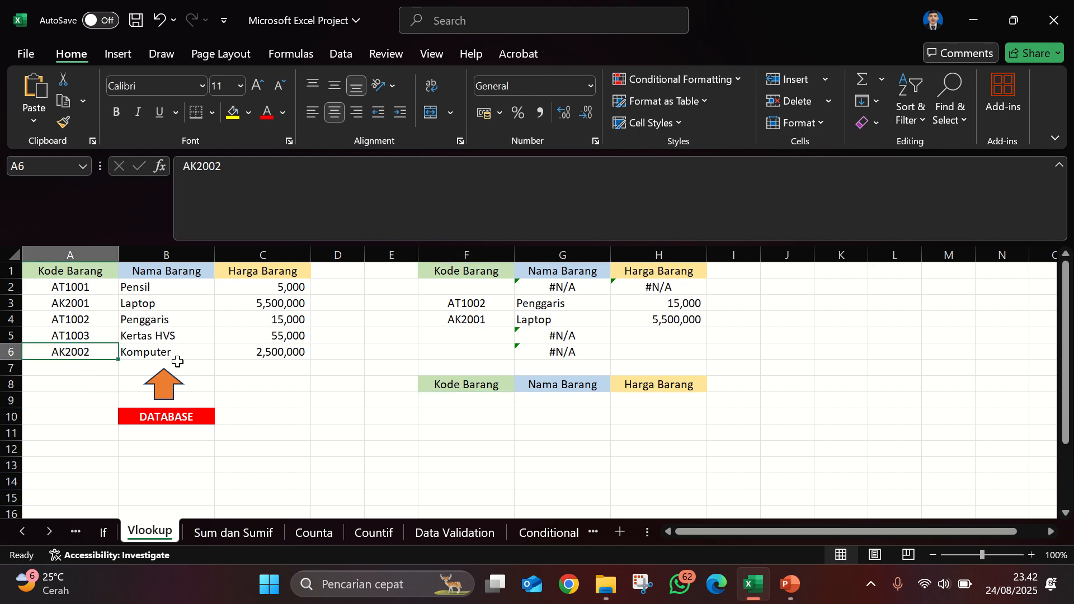
pyautogui.click(148, 354)
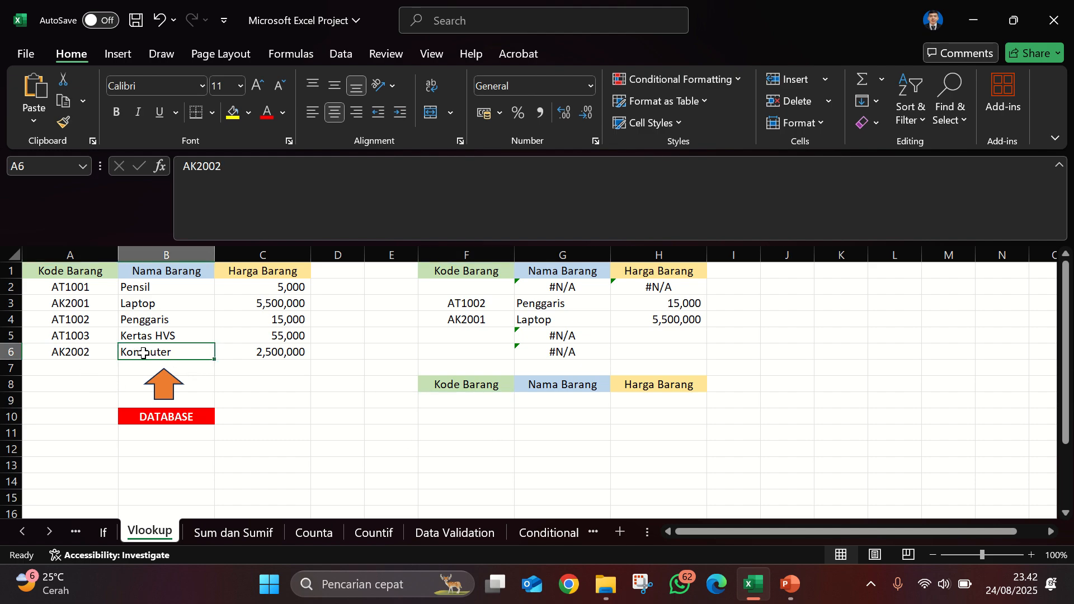
pyautogui.click(283, 351)
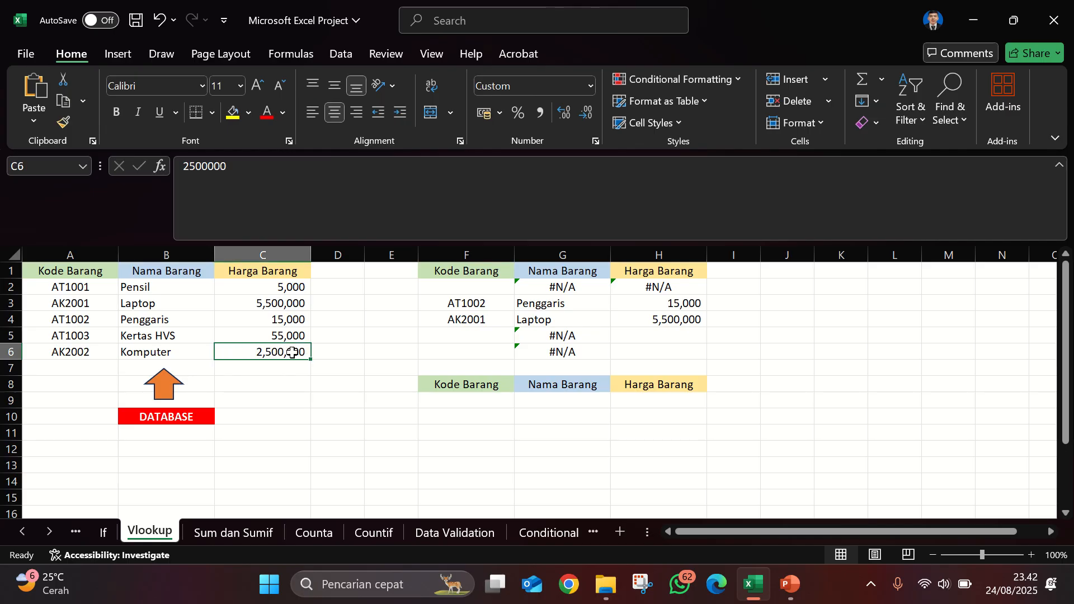
pyautogui.click(73, 351)
pyautogui.hotkey('ctrl', 'c')
pyautogui.click(475, 400)
pyautogui.hotkey('ctrl', 'v')
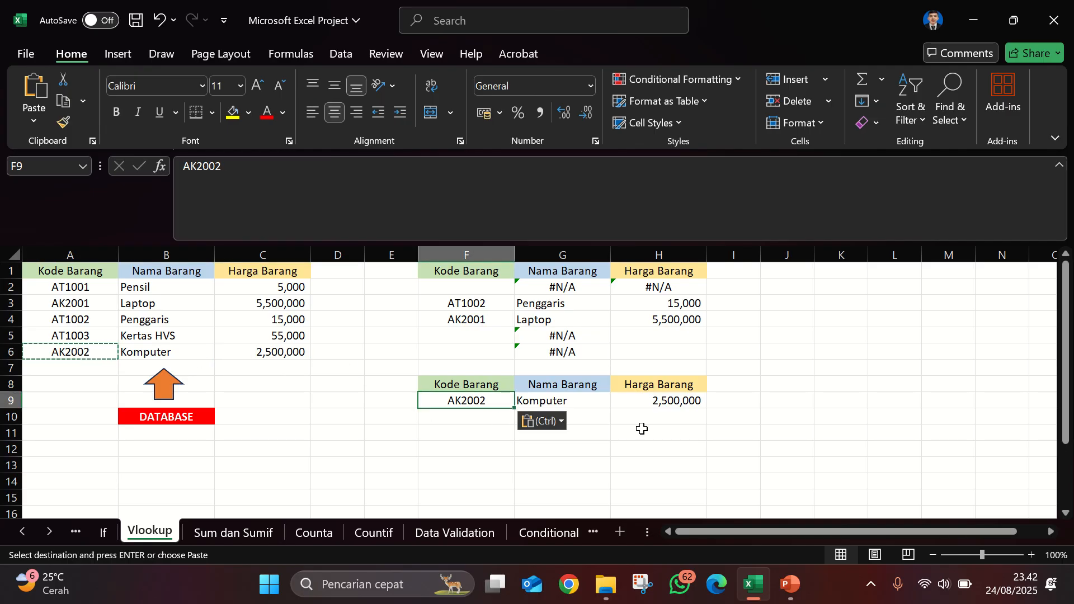
# Step: Save the workbook and check the item name and price formulas in G9 and H9
pyautogui.click(644, 430)
pyautogui.click(566, 403)
pyautogui.hotkey('ctrl', 's')
pyautogui.click(589, 446)
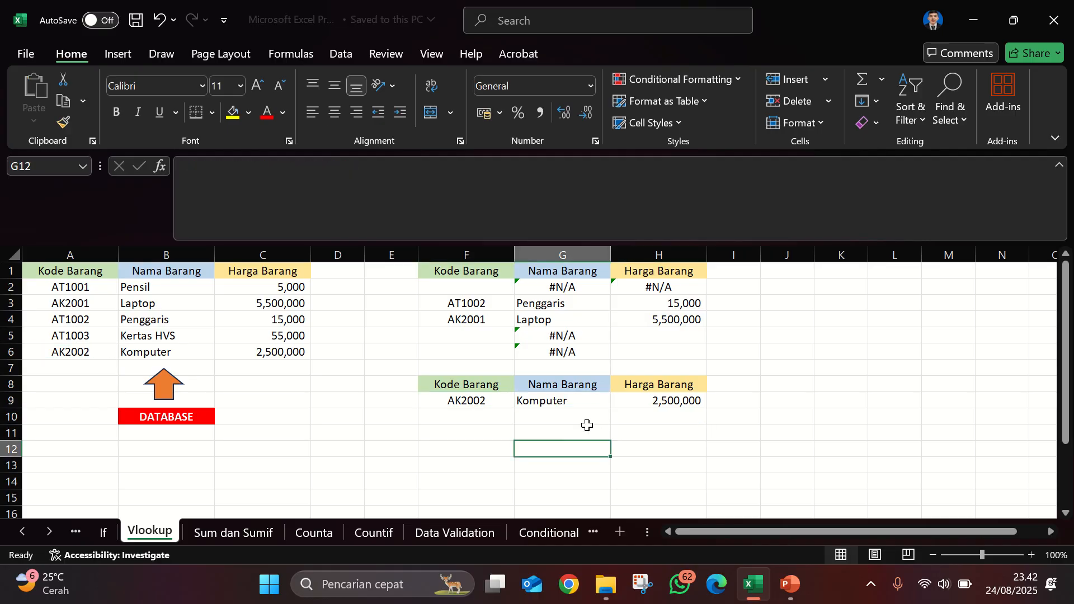
pyautogui.click(560, 403)
pyautogui.click(656, 404)
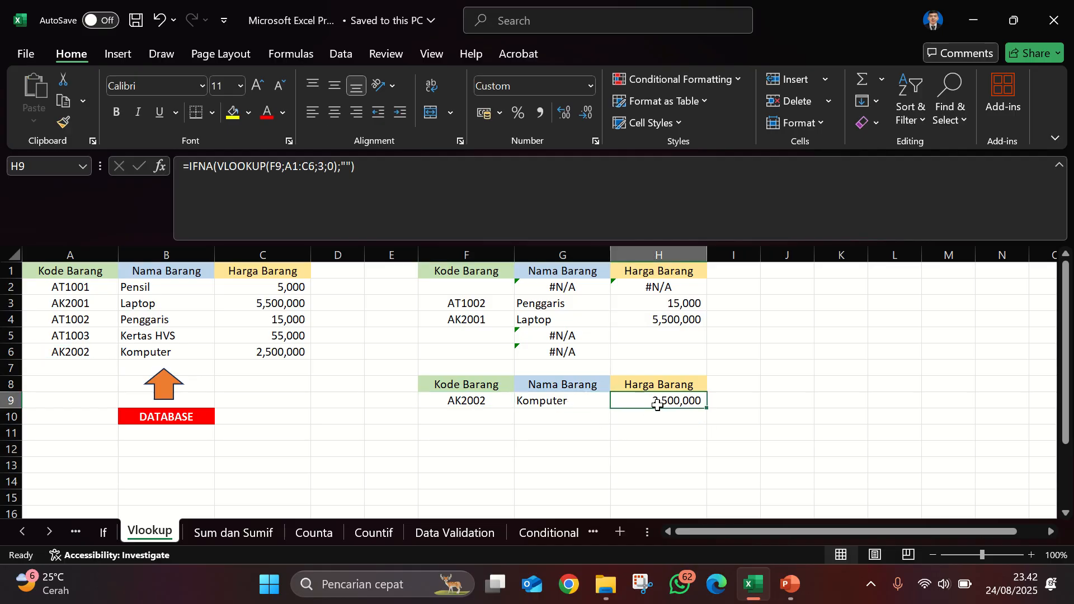
# Step: Copy item code AK2002 from F9 over the code in F3 of the first lookup table and save the workbook
pyautogui.click(475, 305)
pyautogui.click(474, 402)
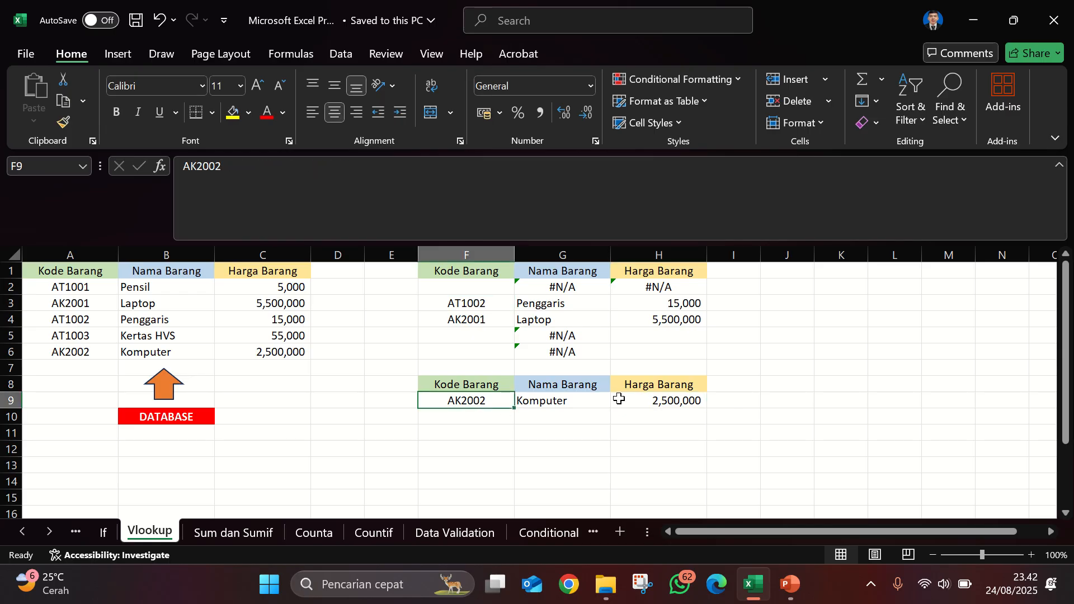
pyautogui.hotkey('ctrl', 'c')
pyautogui.click(484, 307)
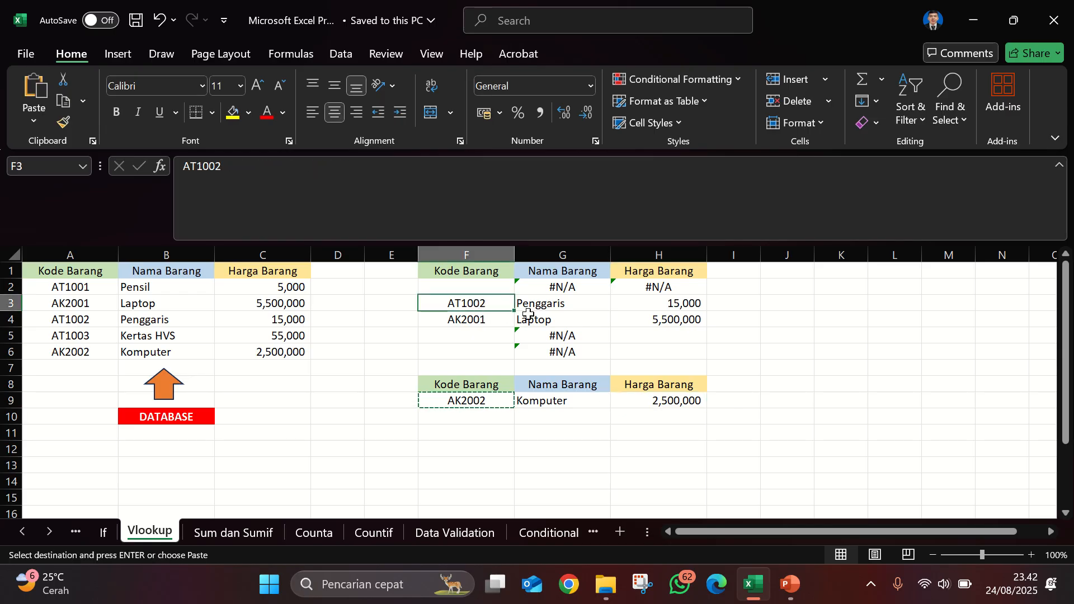
pyautogui.hotkey('ctrl', 'v')
pyautogui.click(570, 304)
pyautogui.hotkey('ctrl', 's')
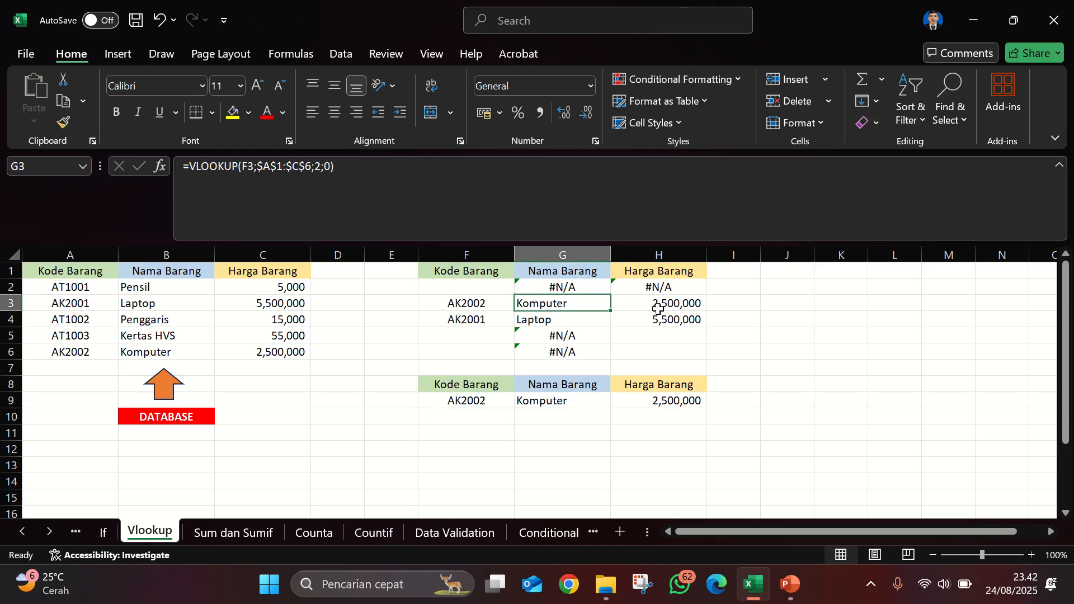
pyautogui.click(791, 314)
# Step: Clear the item code from F3, check the plain VLOOKUP cells G3:H3, and save the workbook
pyautogui.click(447, 300)
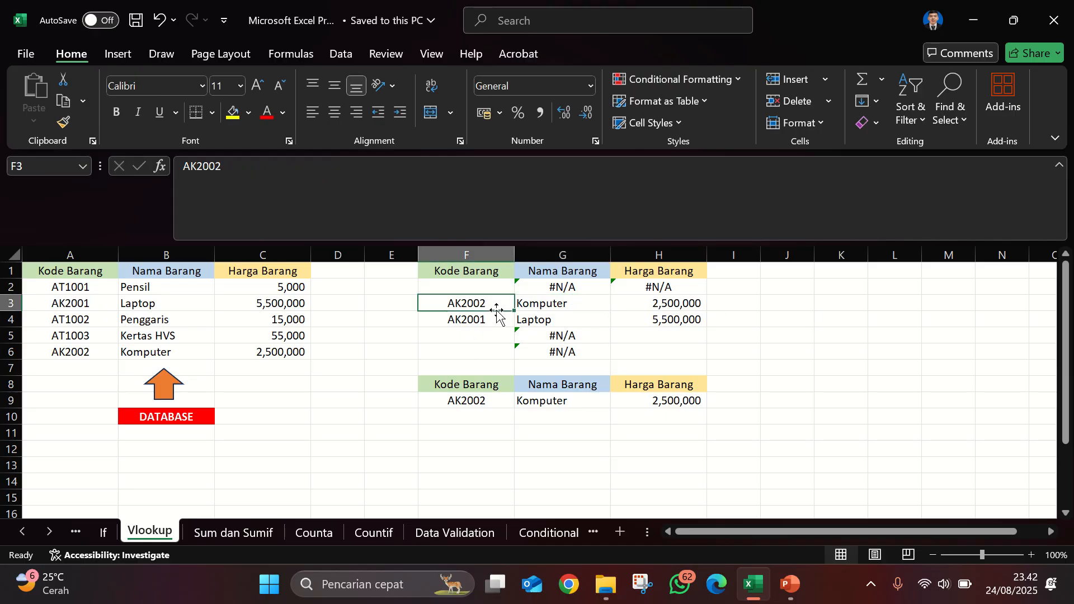
pyautogui.press('Delete')
pyautogui.click(783, 384)
pyautogui.click(589, 305)
pyautogui.click(652, 305)
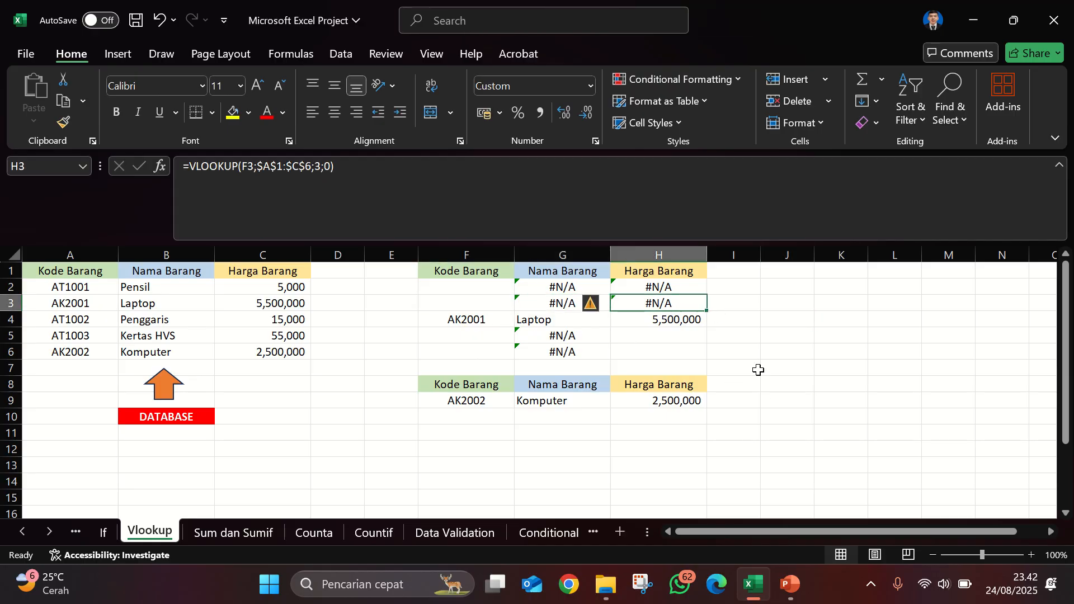
pyautogui.click(826, 401)
pyautogui.hotkey('ctrl', 's')
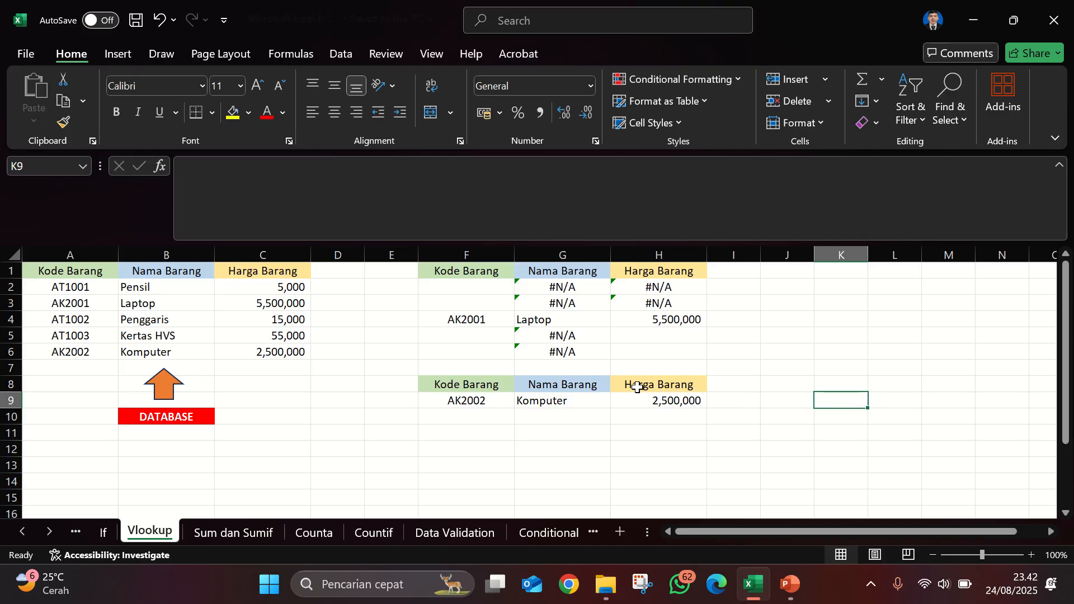
# Step: Compare the IFNA formulas in G9 and H9 with the plain VLOOKUP cells G2:H2, and examine the "" argument in G9's formula
pyautogui.click(469, 402)
pyautogui.click(559, 399)
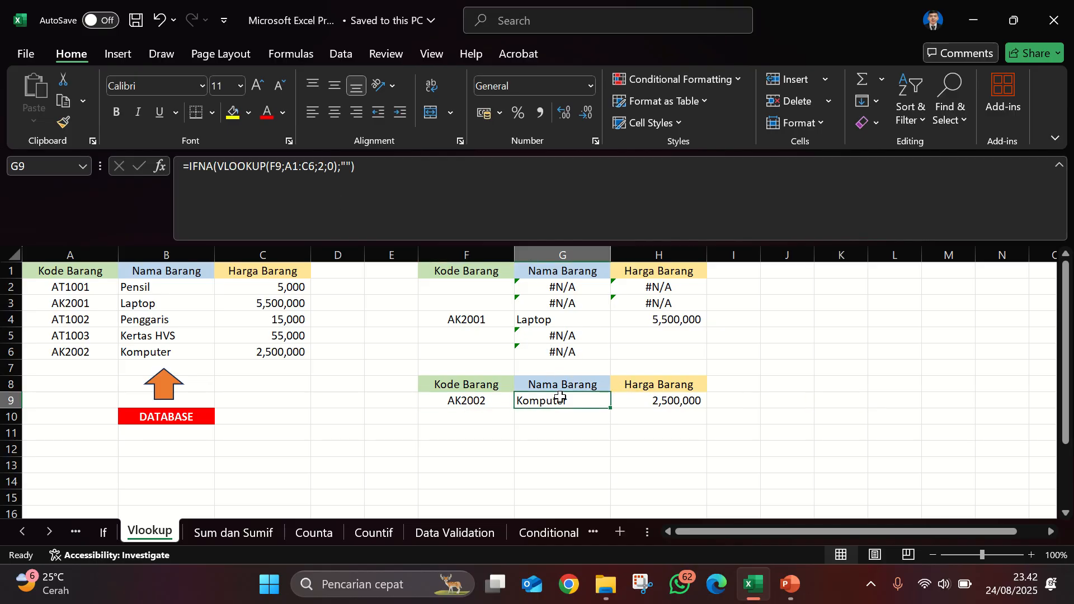
pyautogui.moveTo(544, 286); pyautogui.dragTo(636, 287)
pyautogui.click(817, 307)
pyautogui.click(830, 362)
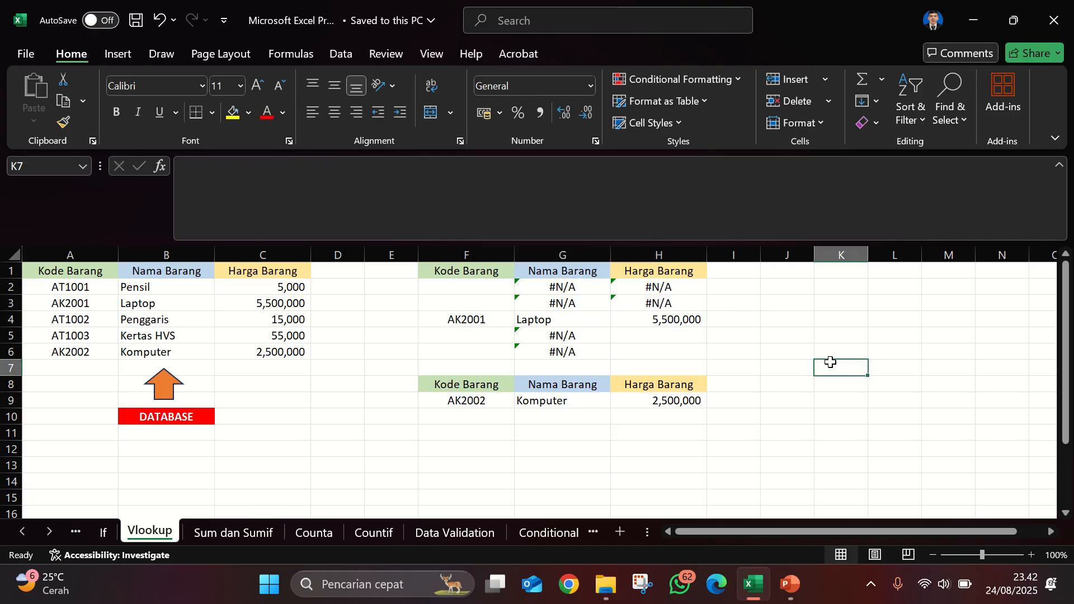
pyautogui.click(475, 404)
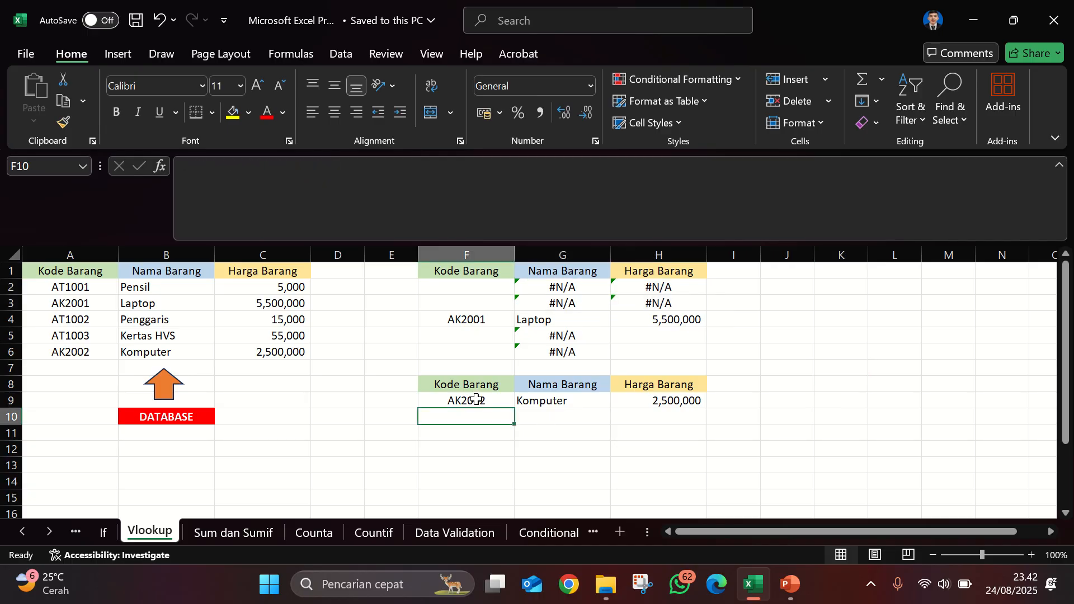
pyautogui.click(556, 401)
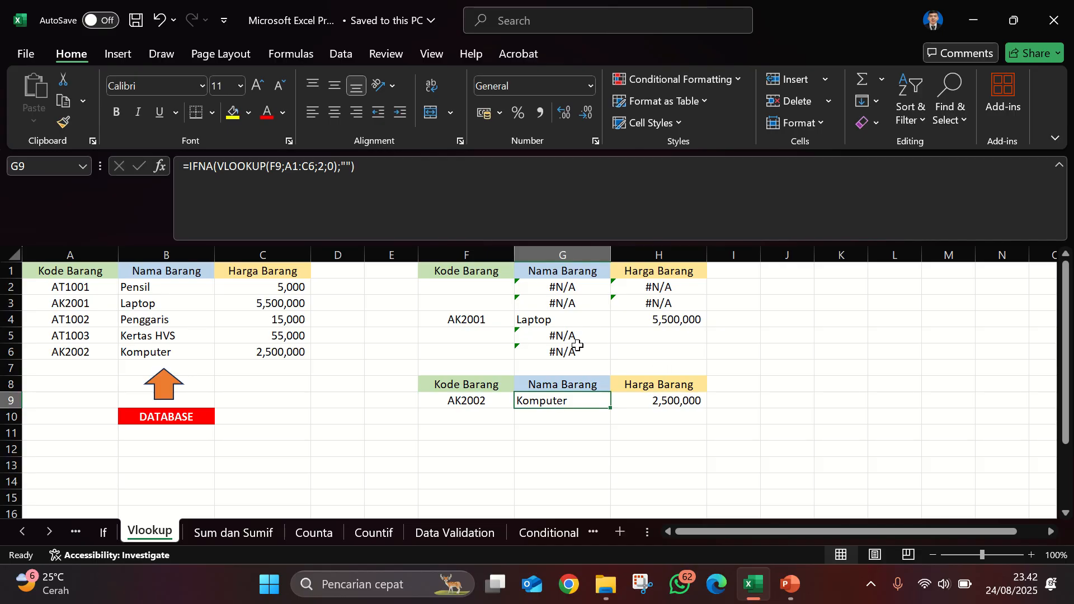
pyautogui.tripleClick(417, 165)
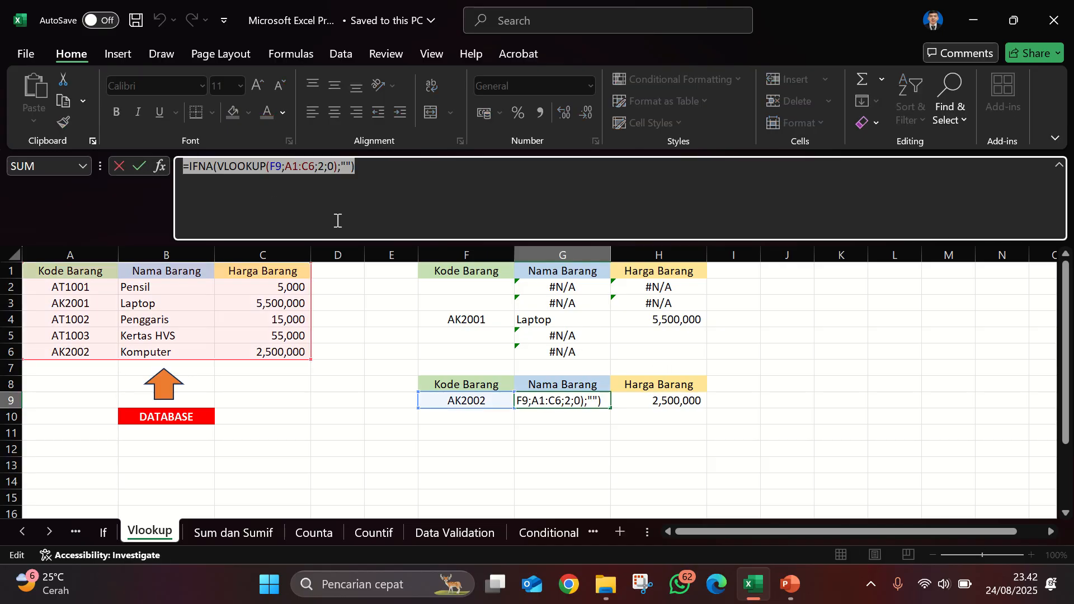
pyautogui.press('Return')
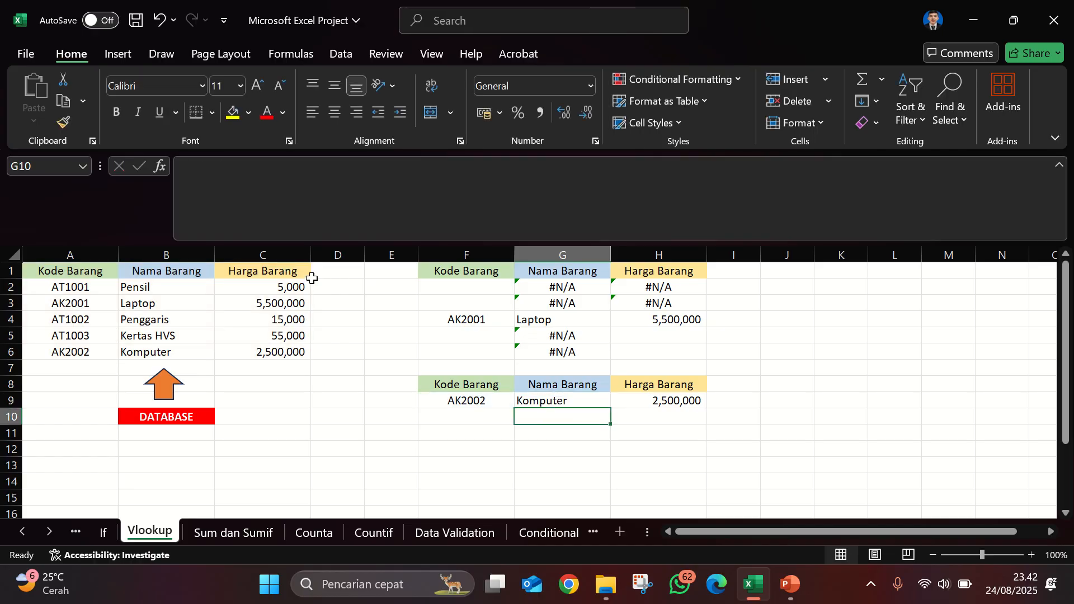
pyautogui.click(664, 404)
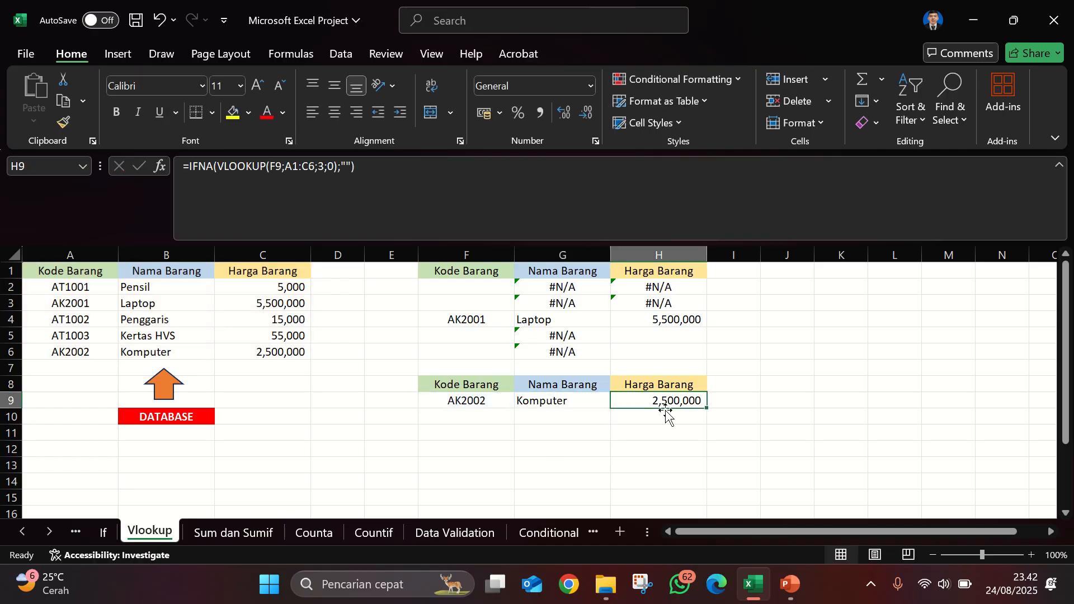
pyautogui.click(562, 403)
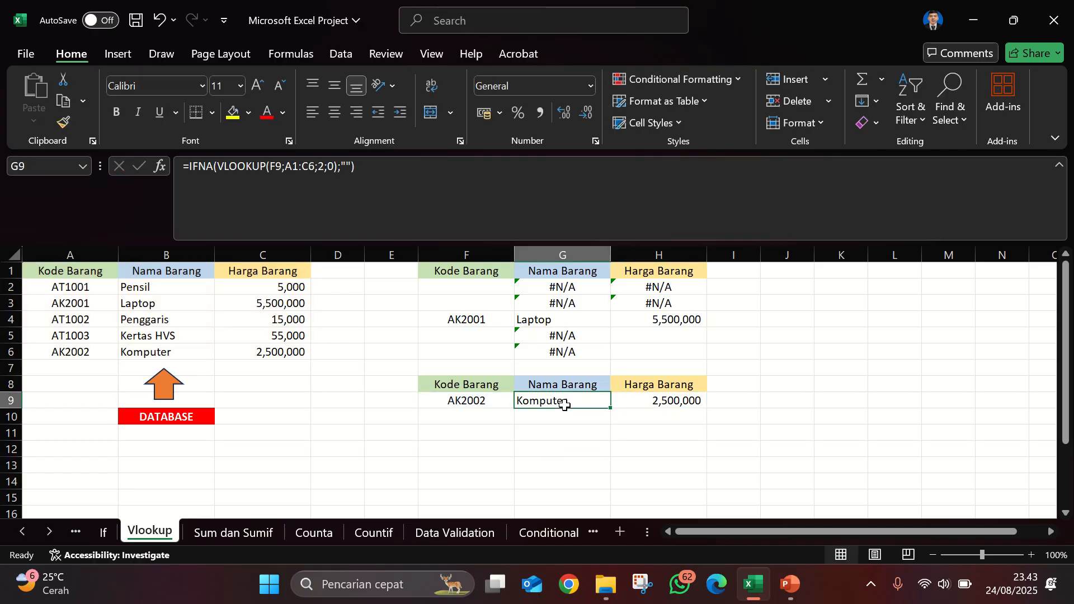
pyautogui.click(346, 167)
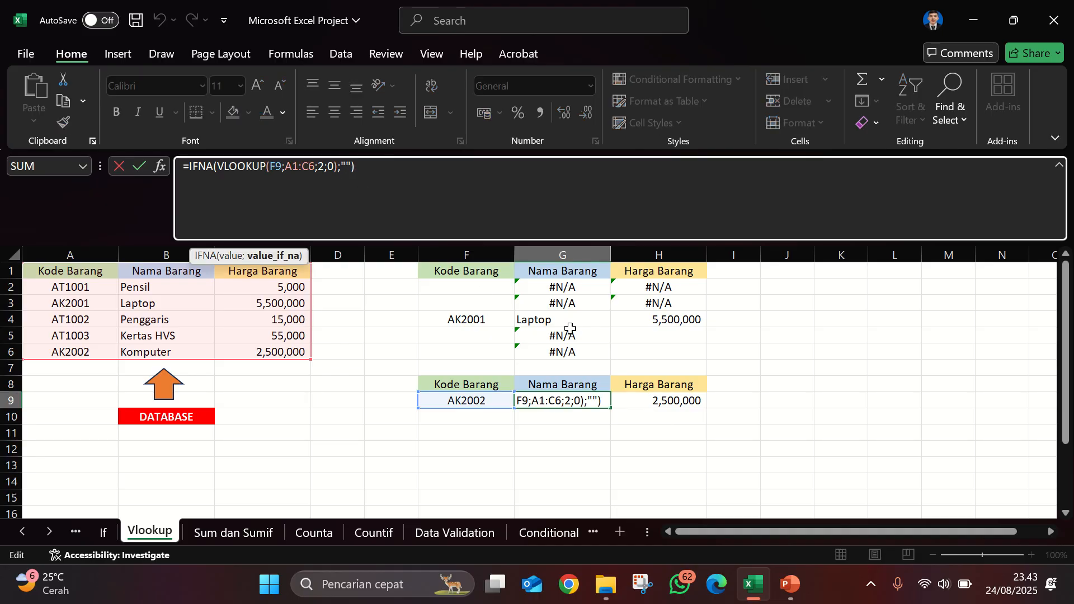
pyautogui.press('Return')
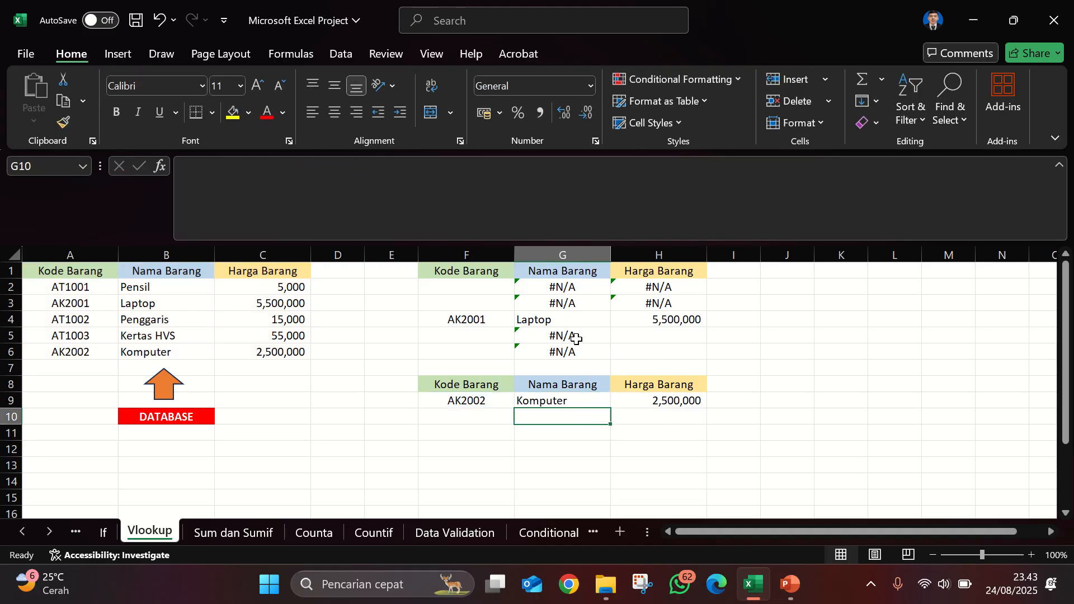
pyautogui.moveTo(535, 2)
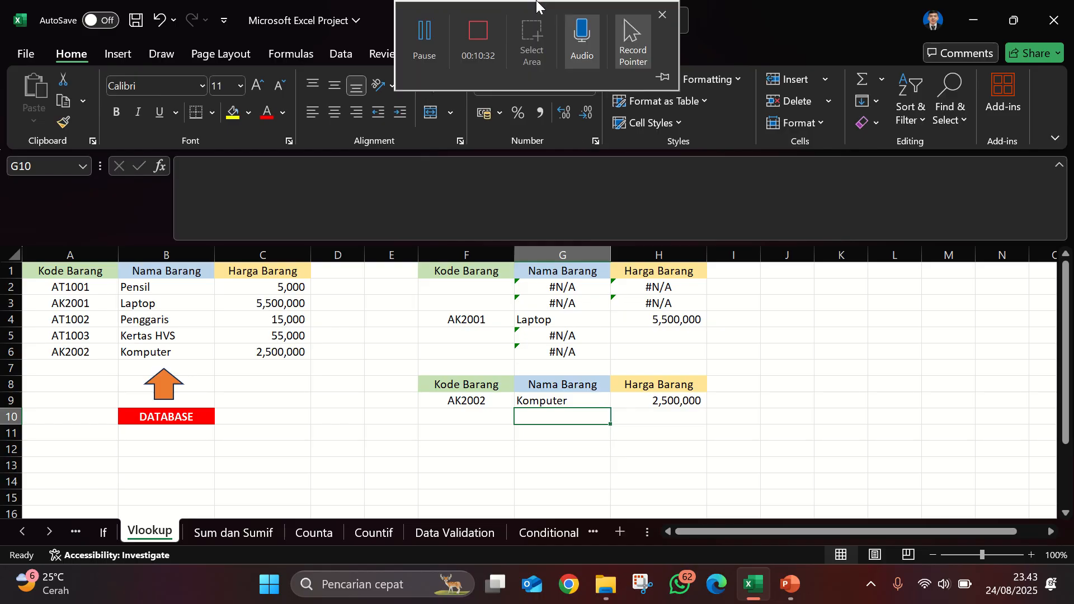